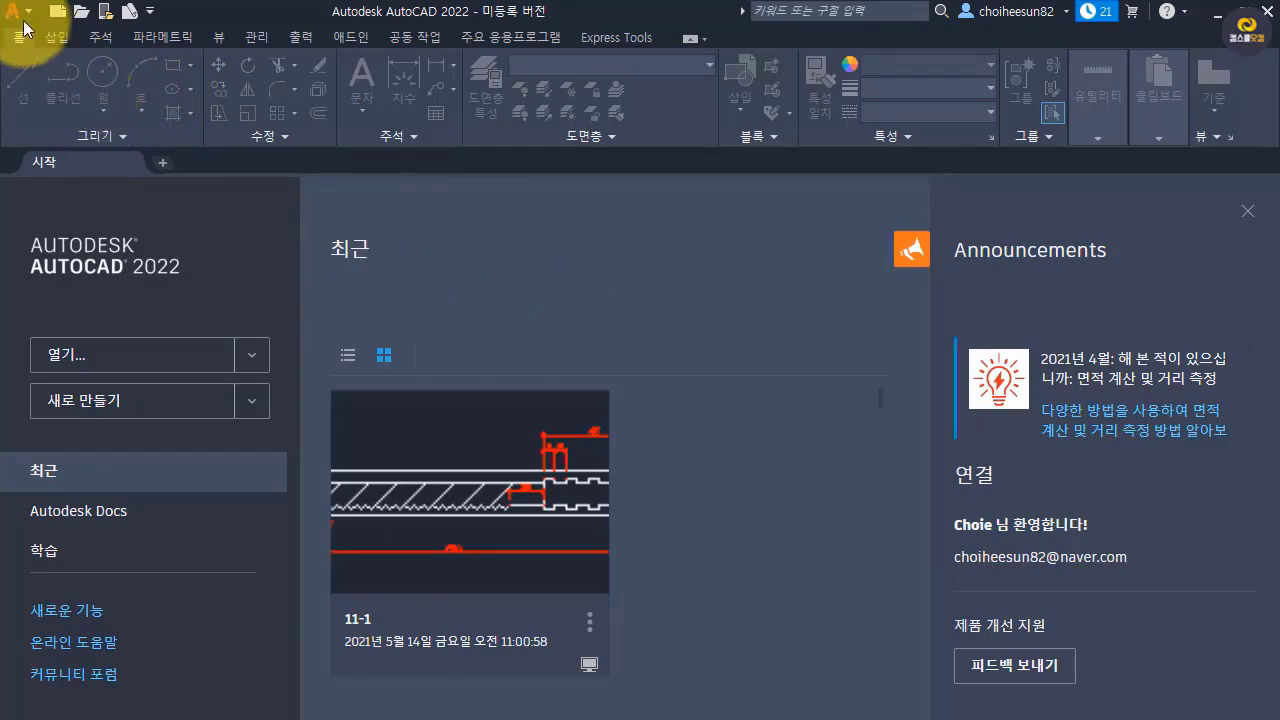
# Create a new drawing opened without a template, using metric units.
pyautogui.click(20, 12)
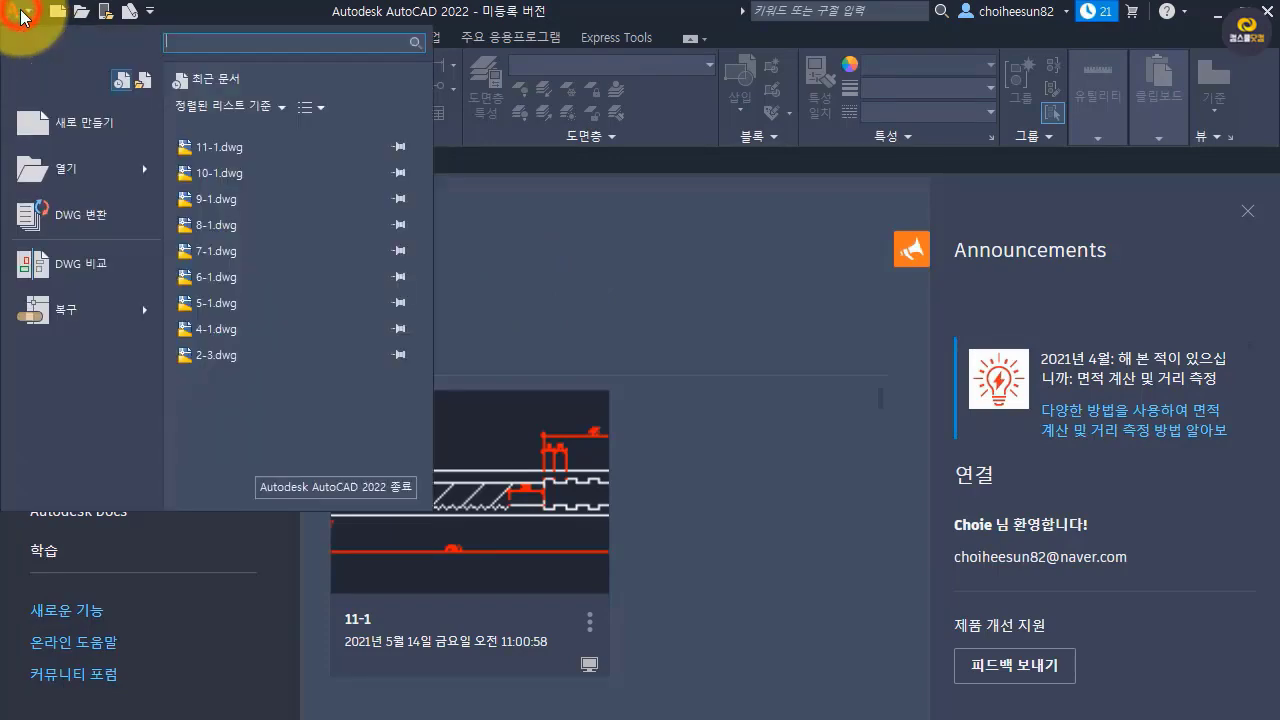
pyautogui.click(89, 138)
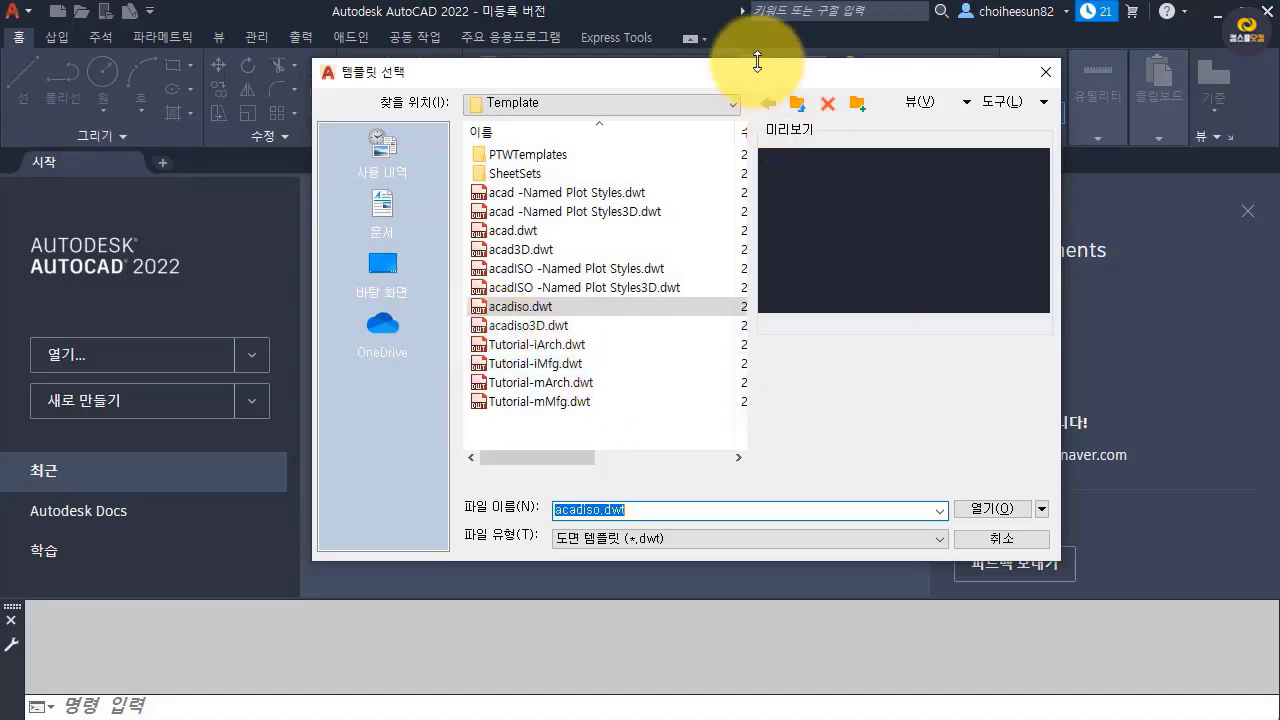
pyautogui.moveTo(746, 71); pyautogui.dragTo(685, 61)
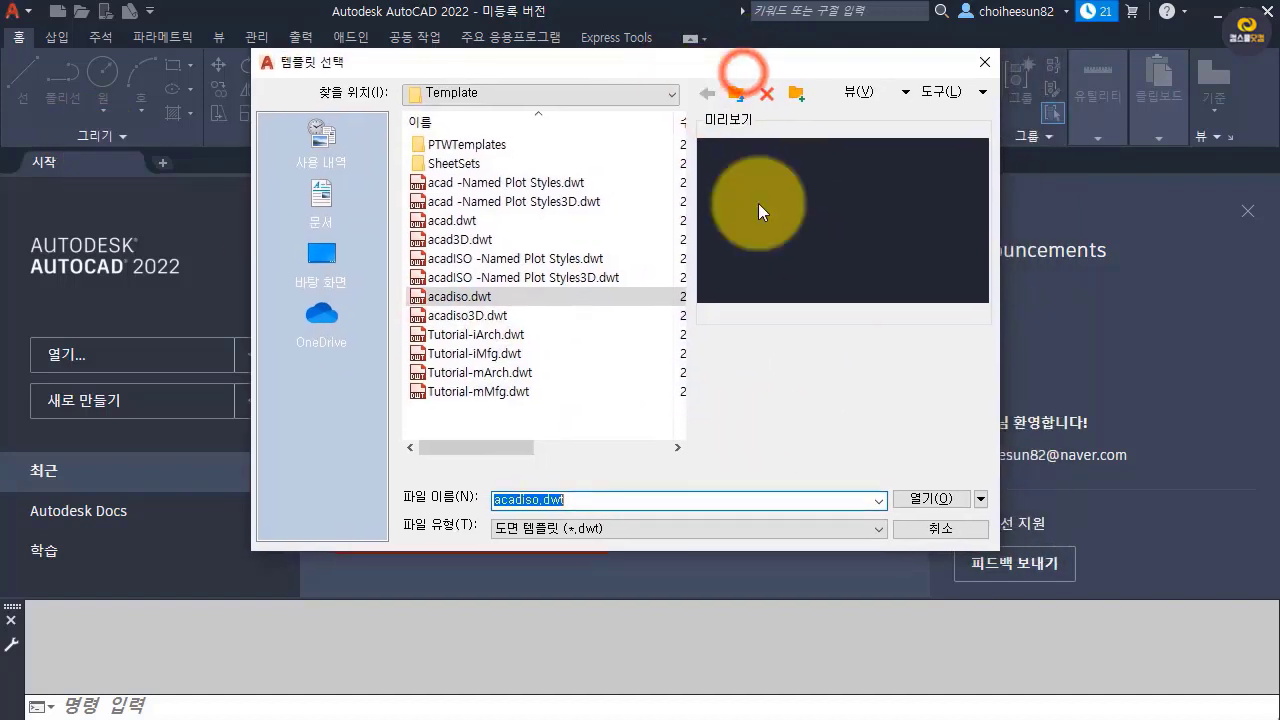
pyautogui.click(981, 500)
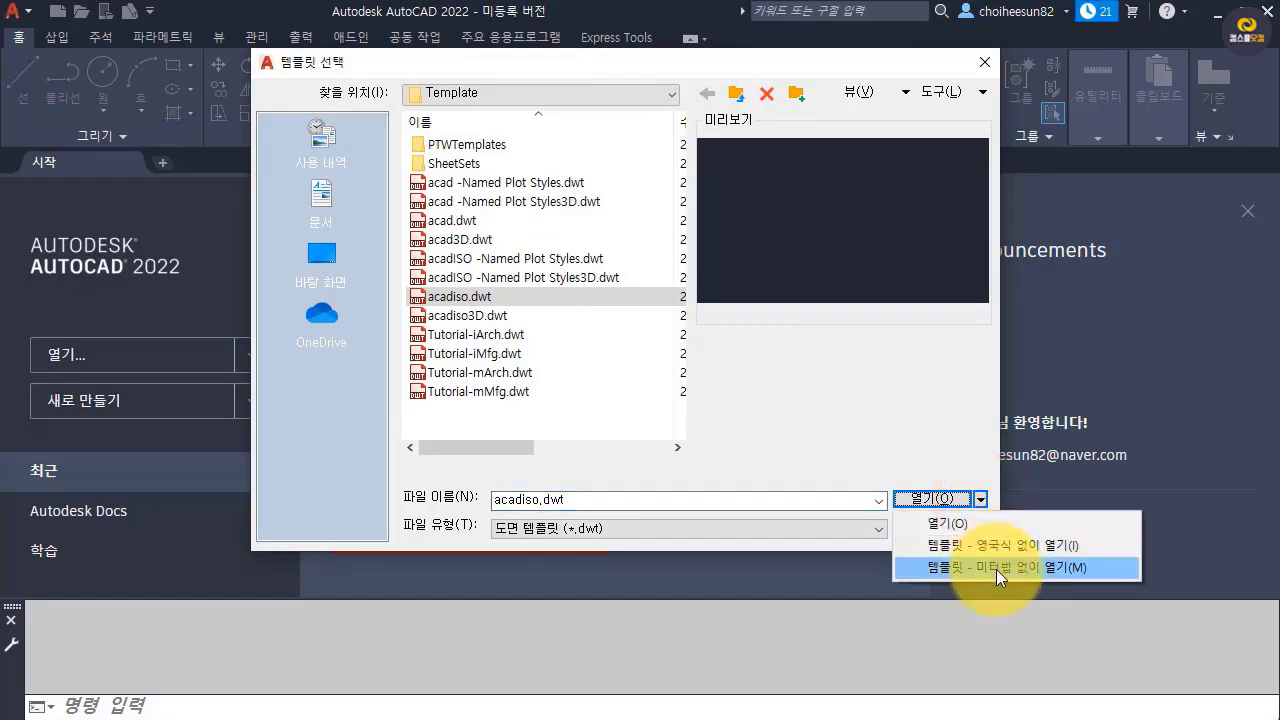
pyautogui.click(996, 569)
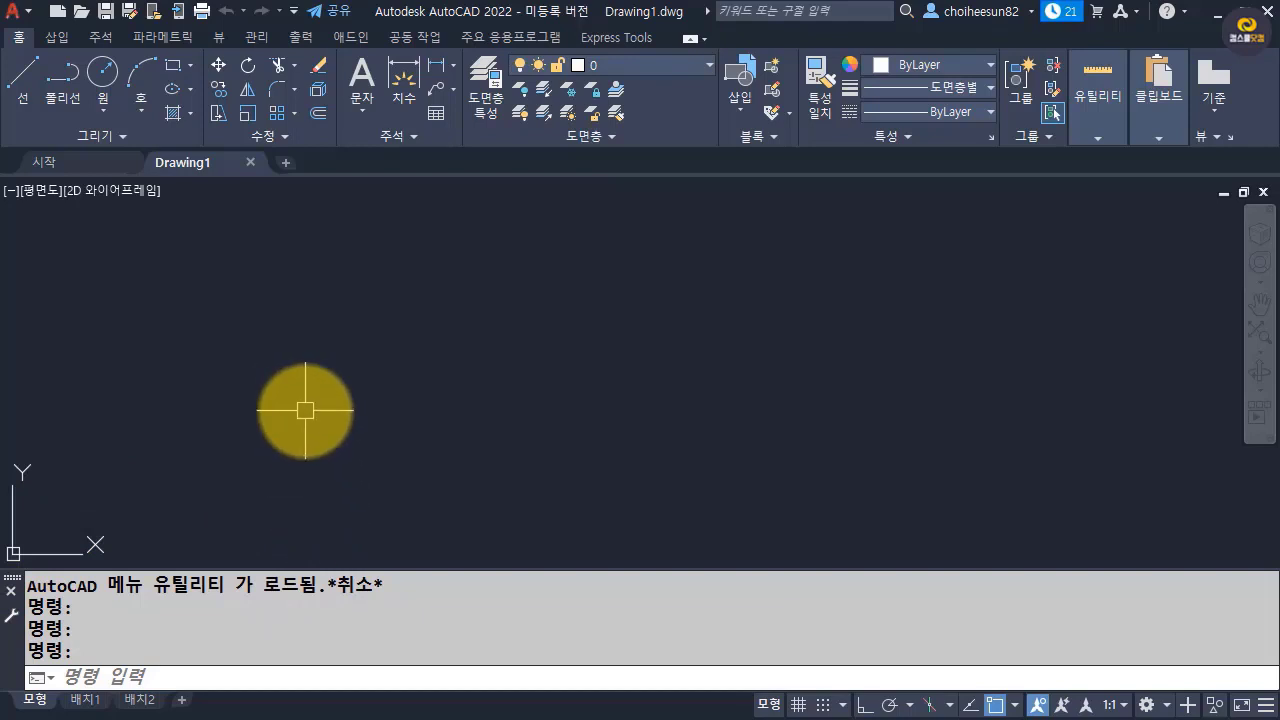
# Examine where the coordinate origin and the X and Y axes lie in the empty drawing.
pyautogui.scroll(-1, 305, 410)
pyautogui.scroll(-3, 305, 410)
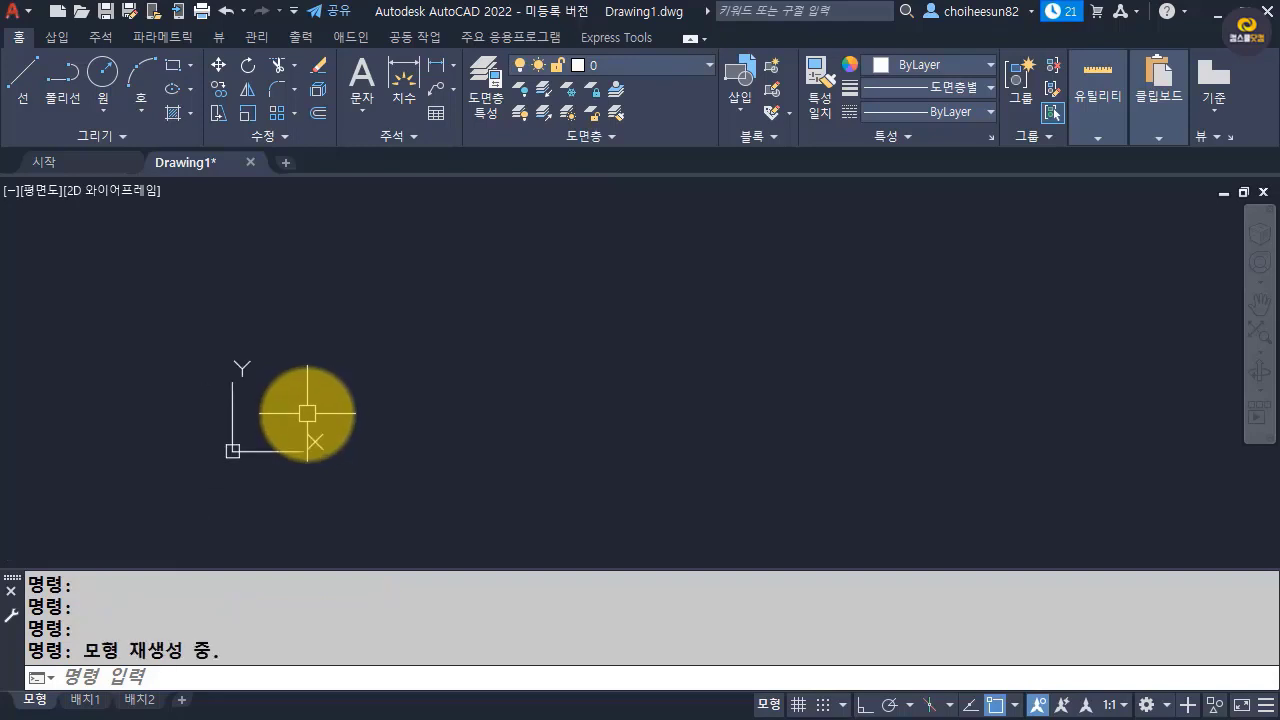
pyautogui.scroll(1, 309, 417)
pyautogui.scroll(3, 309, 417)
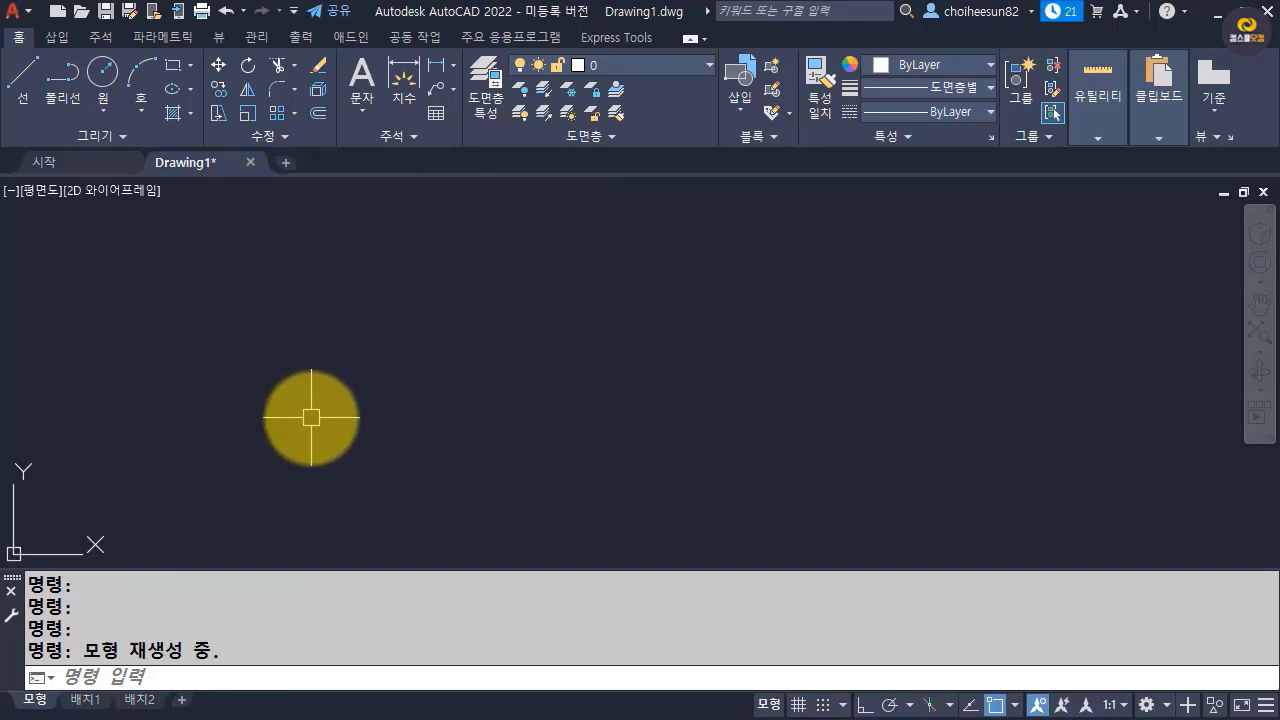
pyautogui.scroll(-2, 311, 417)
pyautogui.scroll(-2, 311, 417)
pyautogui.scroll(4, 391, 432)
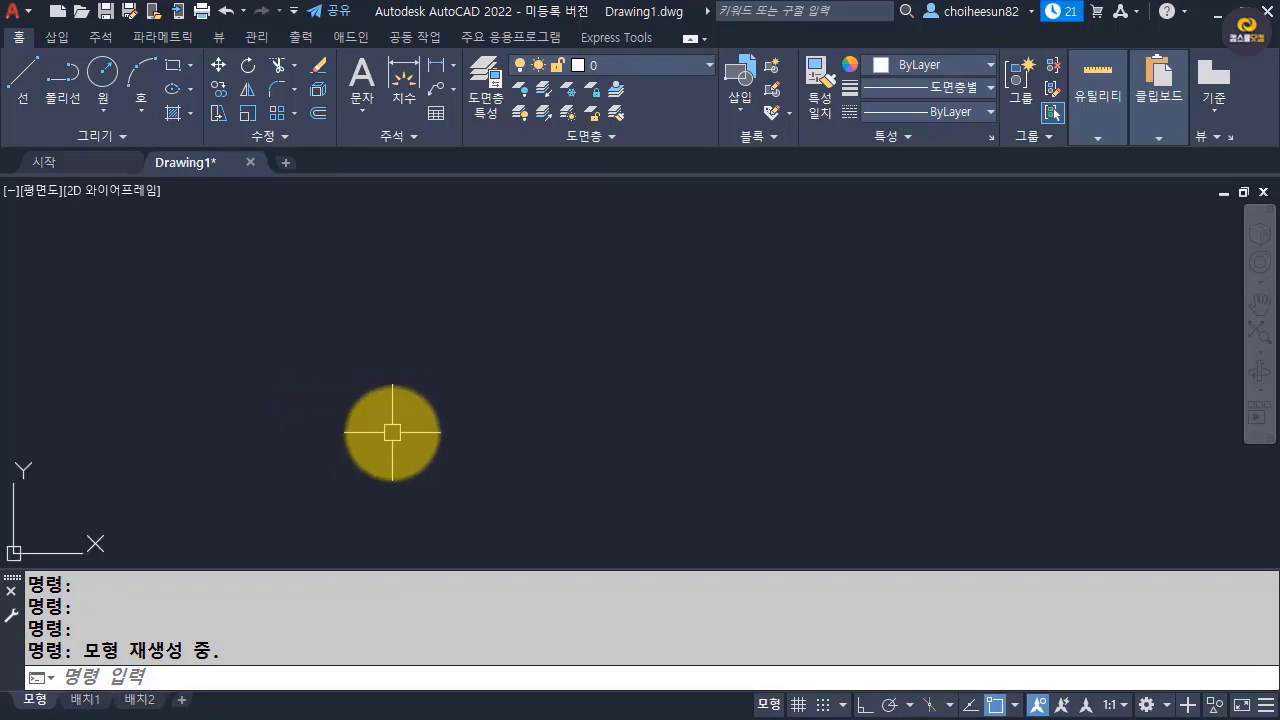
pyautogui.moveTo(500, 398); pyautogui.dragTo(470, 375, button='middle')
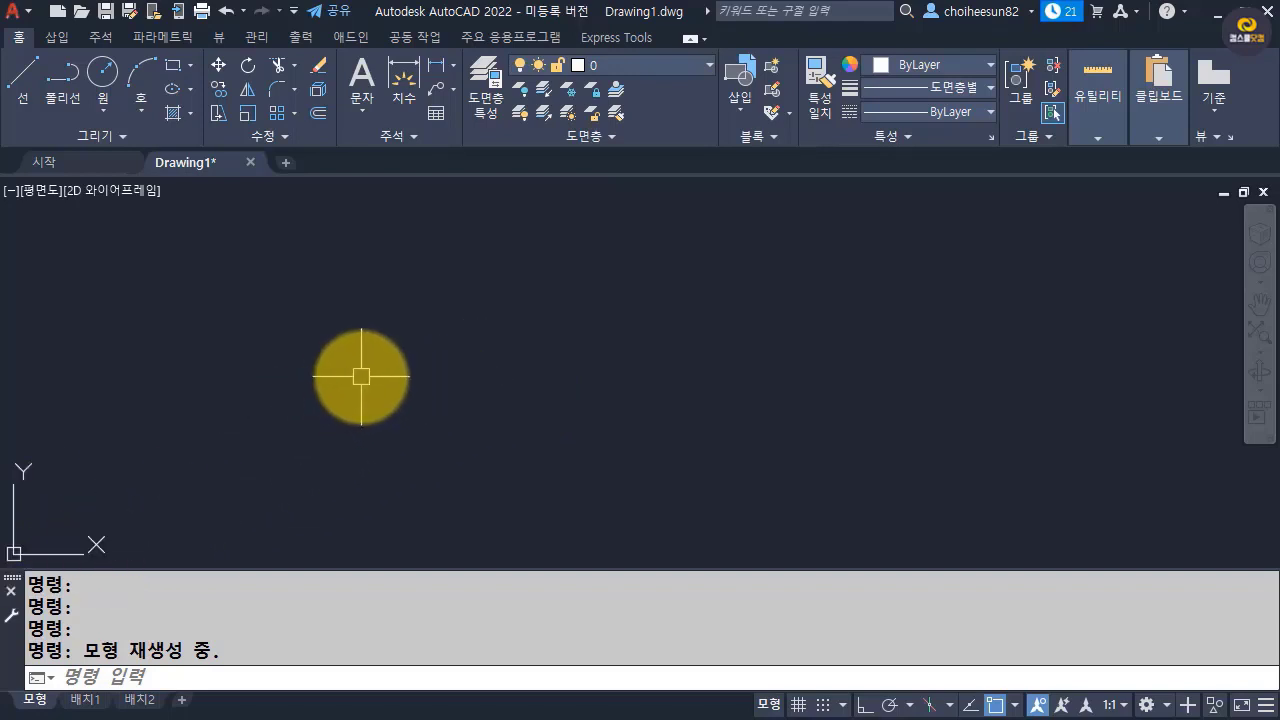
pyautogui.scroll(-2, 362, 376)
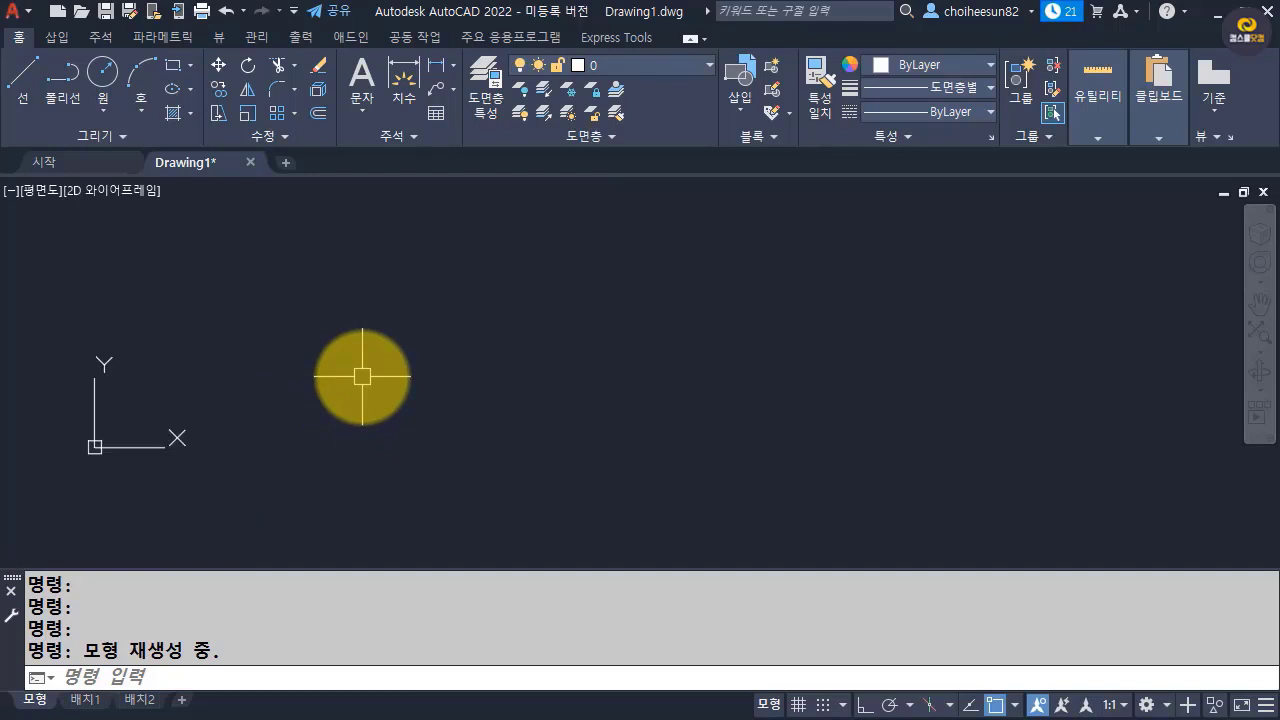
pyautogui.scroll(-2, 362, 376)
pyautogui.scroll(-2, 362, 376)
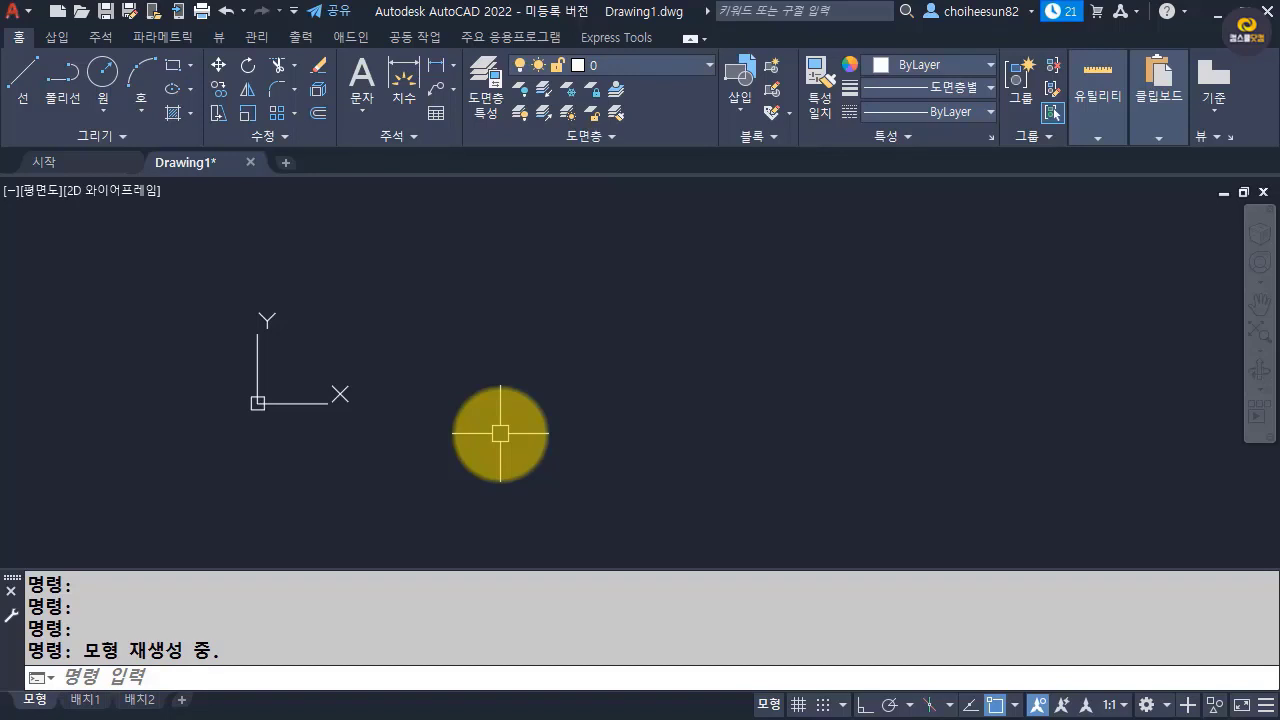
# Draw a line from the origin 0,0 to the absolute coordinate 10,10.
pyautogui.write('line')
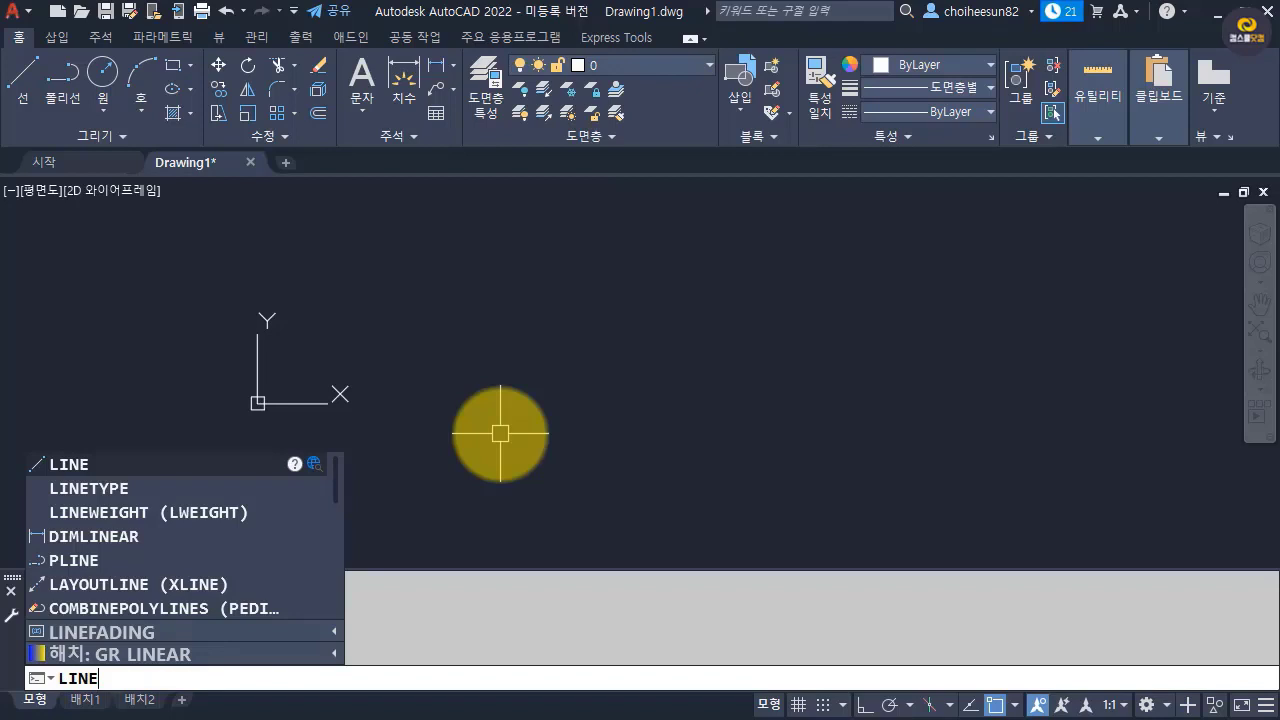
pyautogui.press('BackSpace')
pyautogui.press('BackSpace')
pyautogui.press('BackSpace')
pyautogui.press('Return')
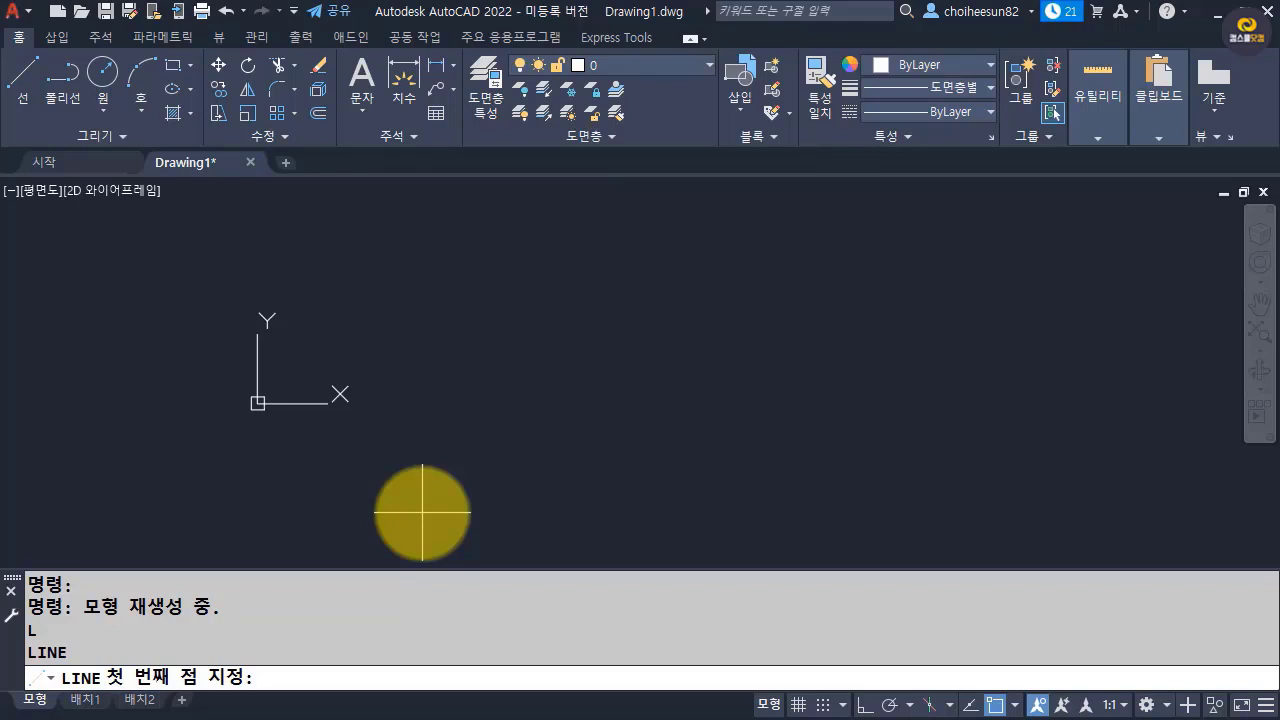
pyautogui.write('0,0')
pyautogui.press('Return')
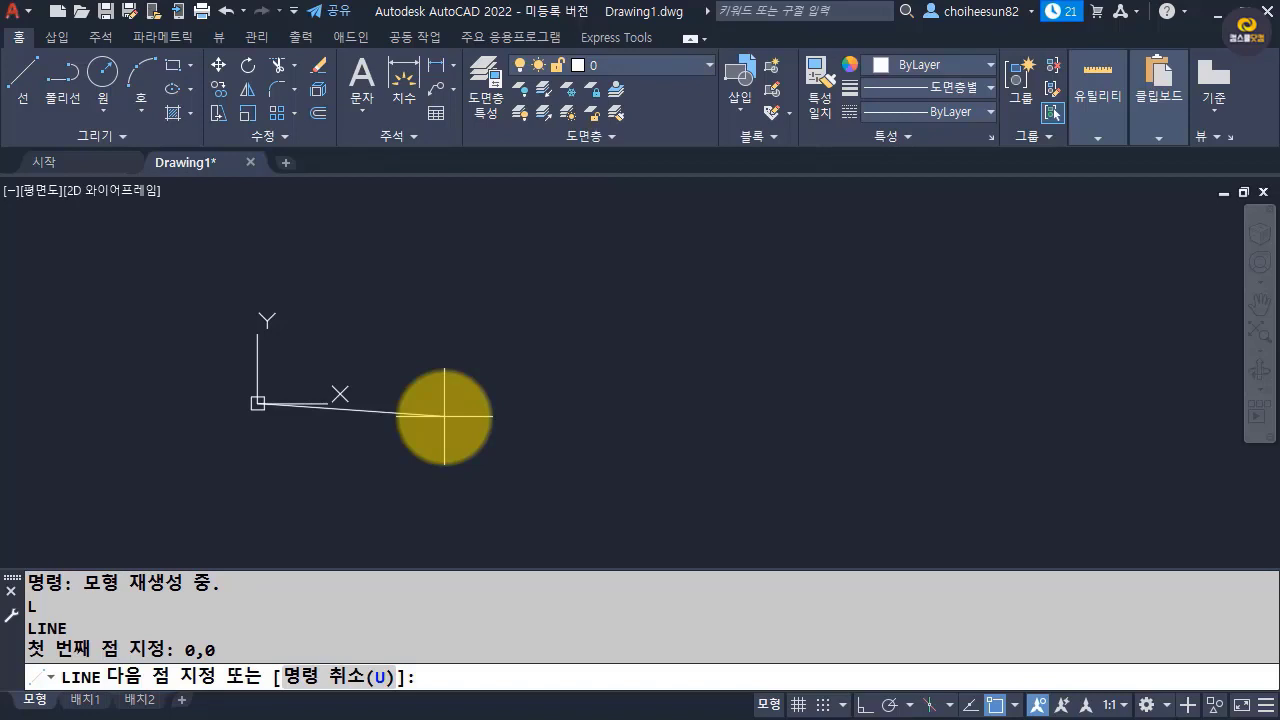
pyautogui.write('10,10')
pyautogui.press('Return')
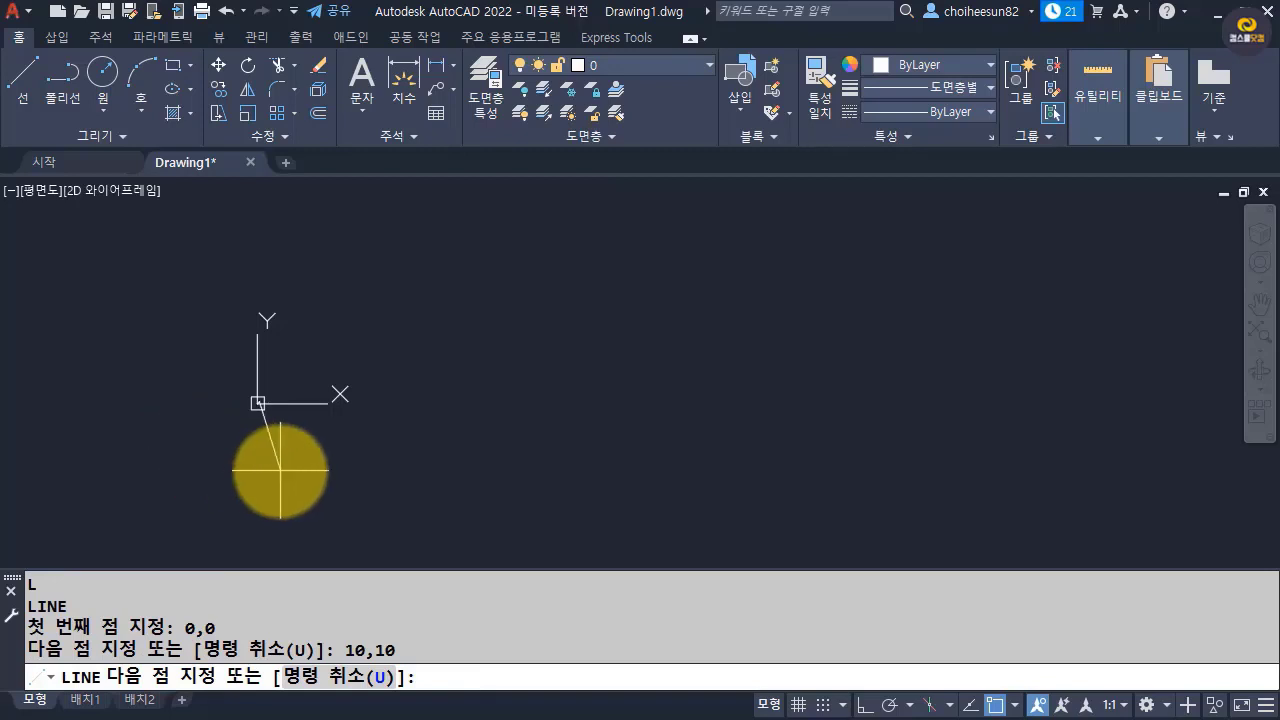
# Turn off object snap and end the Line command after the diagonal segment.
pyautogui.press('F3')
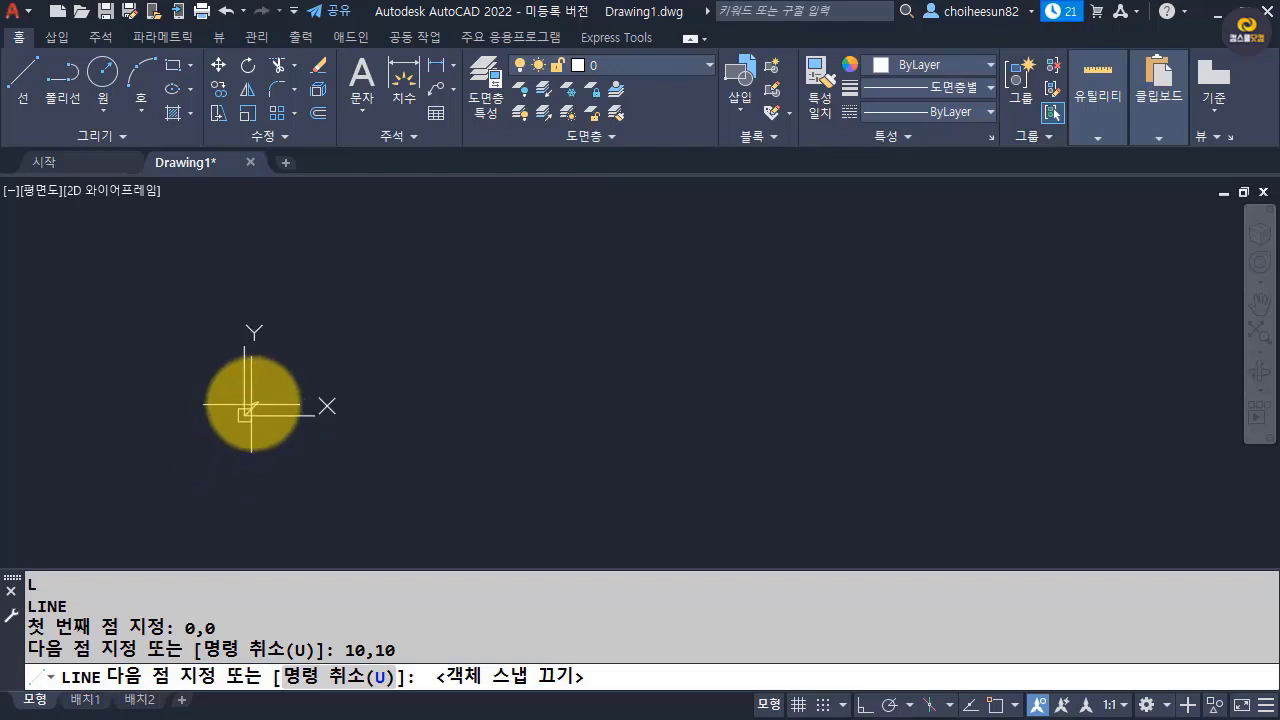
pyautogui.scroll(5, 250, 408)
pyautogui.scroll(2, 254, 403)
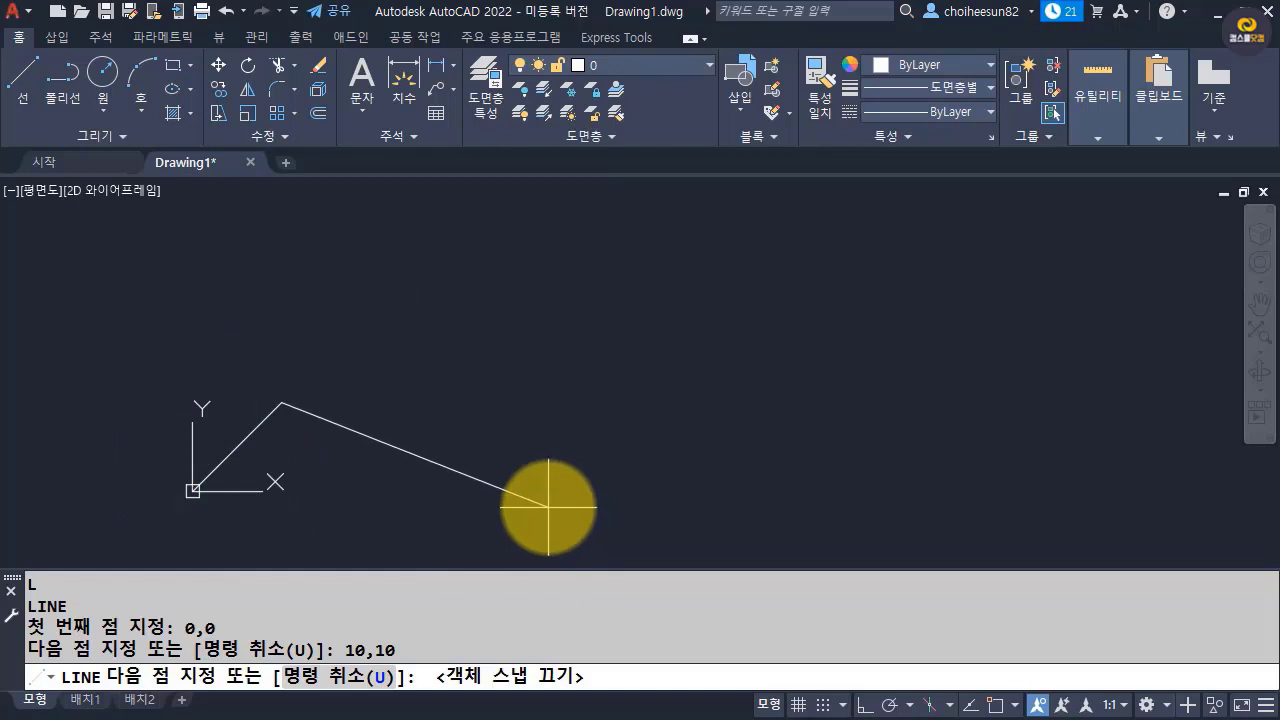
pyautogui.press('Return')
# Erase the diagonal line that starts at the origin.
pyautogui.write('e')
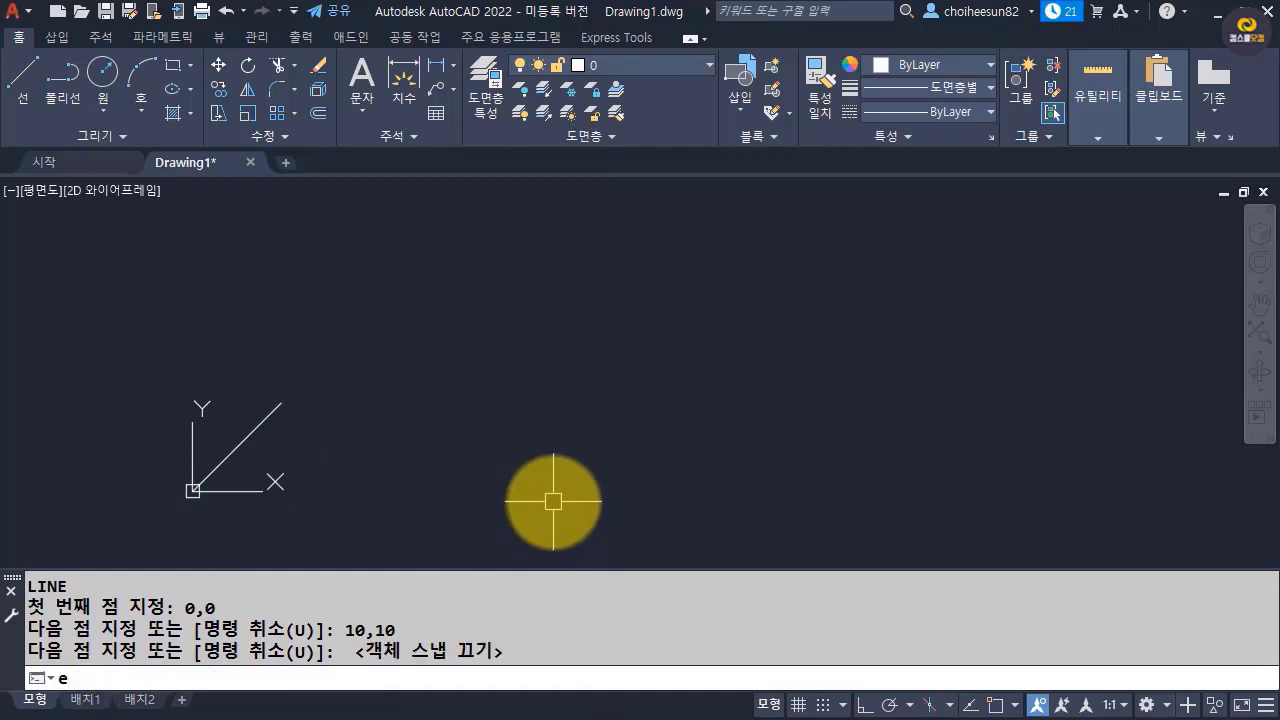
pyautogui.press('Return')
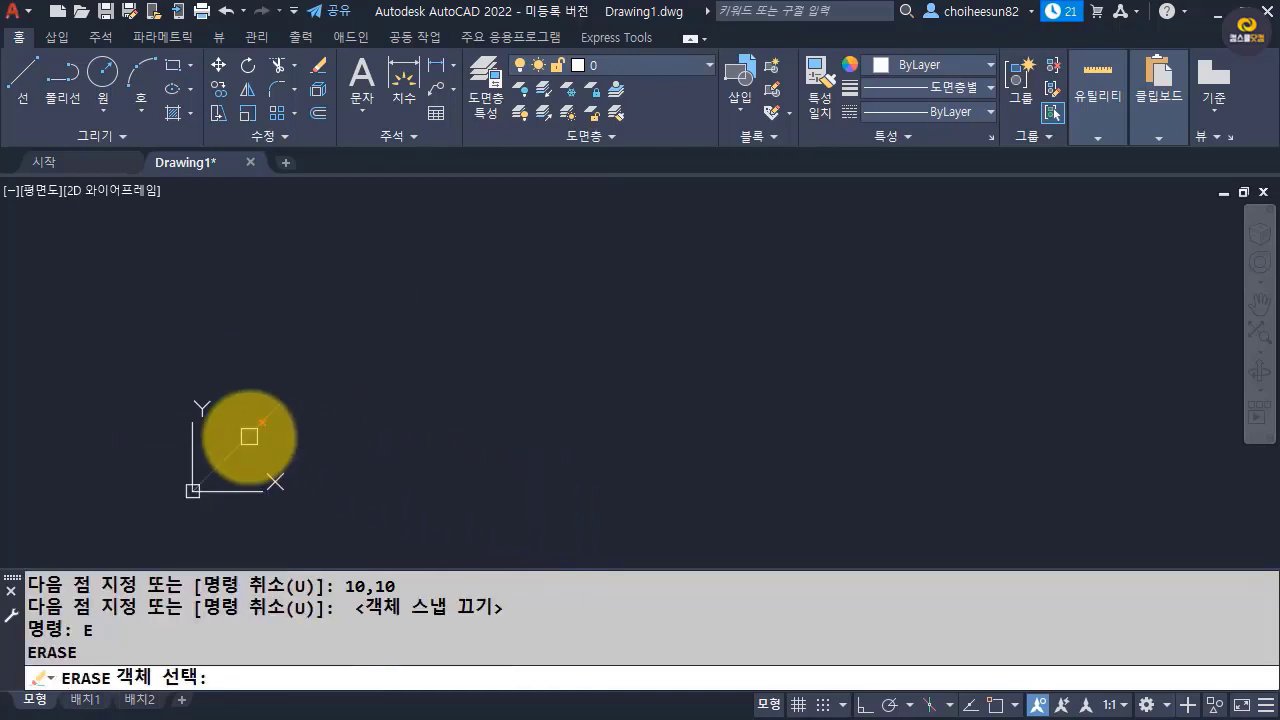
pyautogui.click(249, 437)
pyautogui.press('Return')
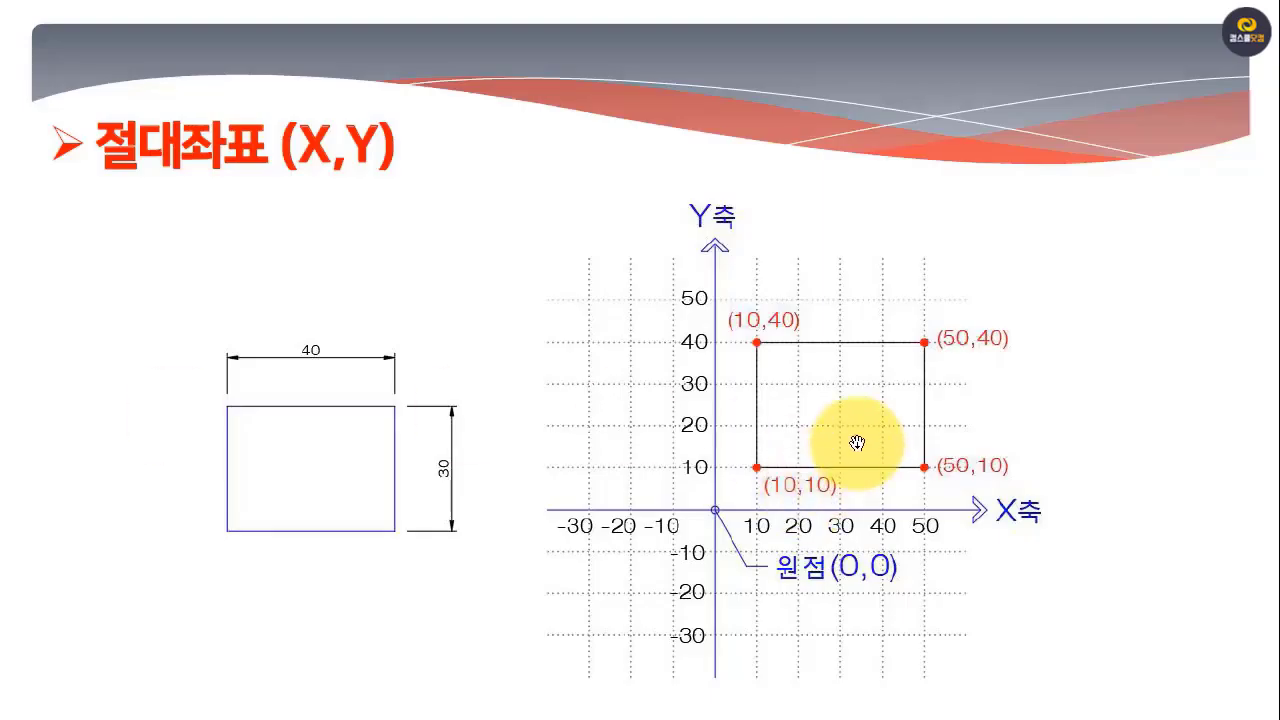
# Switch to Adobe Acrobat, take the absolute-coordinates slide out of full-screen view, and move and narrow its window to uncover the drawing.
pyautogui.click(936, 440)
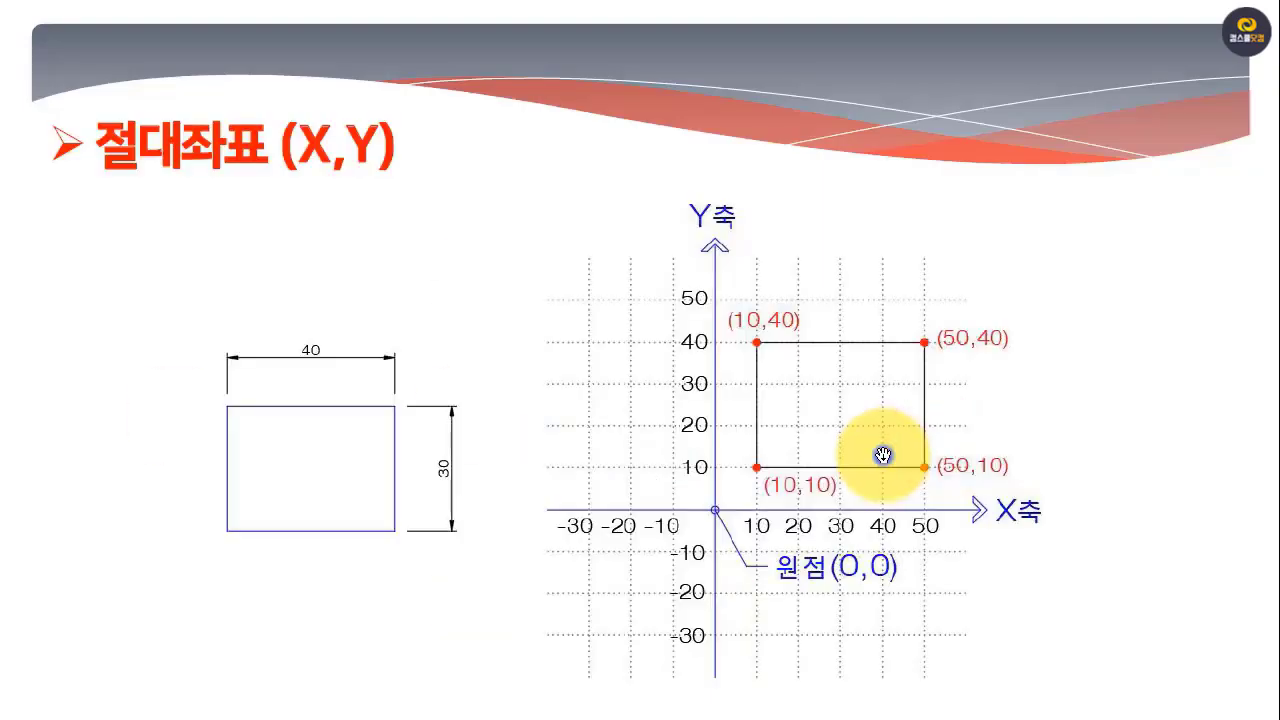
pyautogui.rightClick(883, 455)
pyautogui.press('Escape')
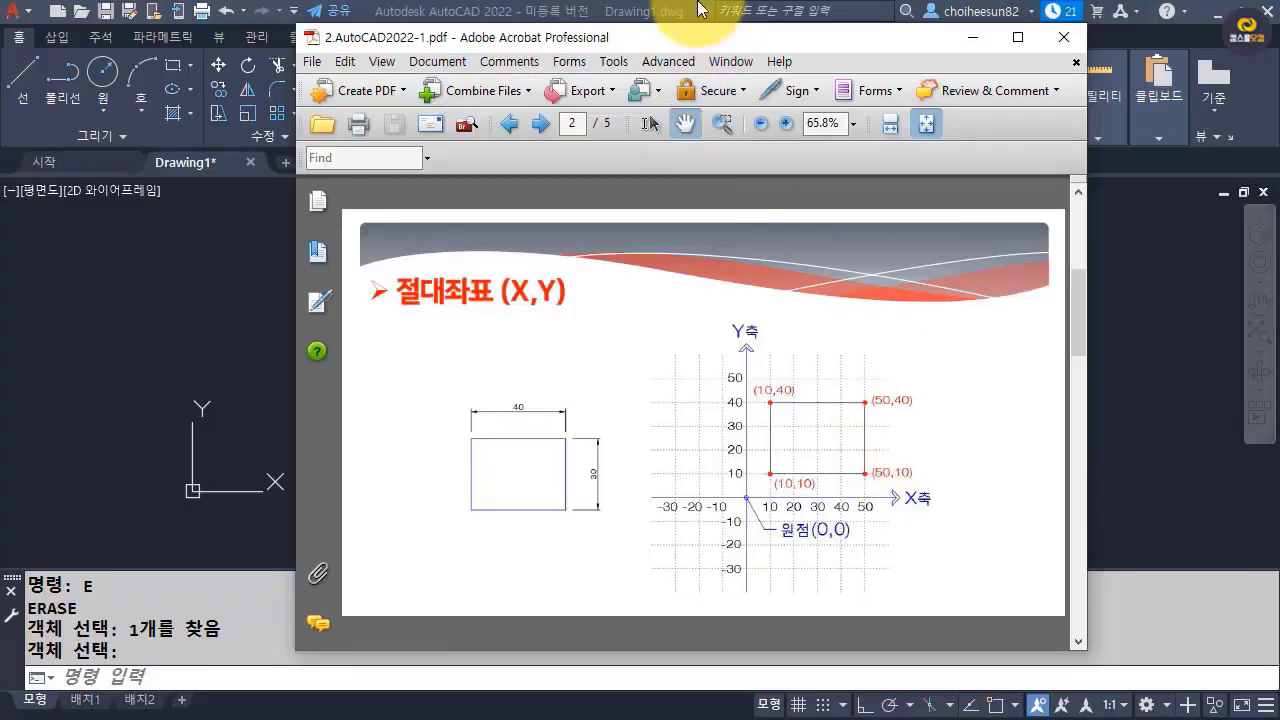
pyautogui.moveTo(684, 43); pyautogui.dragTo(285, 21)
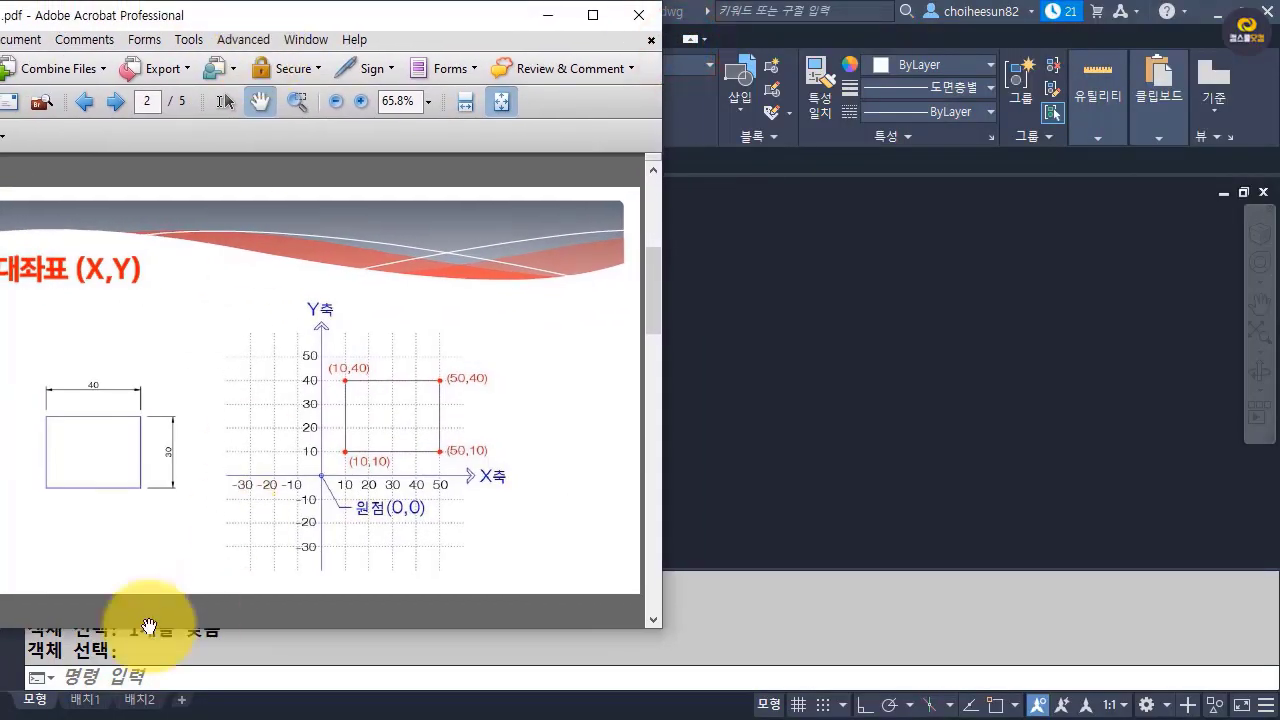
pyautogui.moveTo(654, 623); pyautogui.dragTo(421, 707)
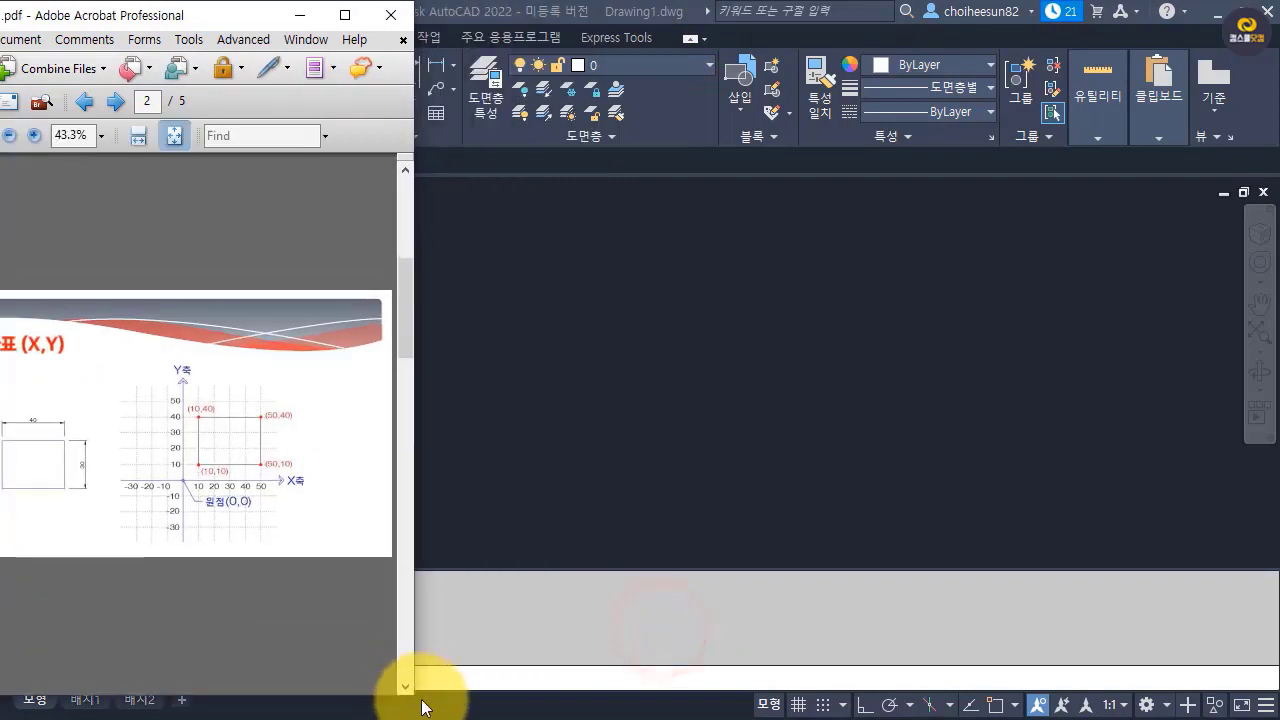
# Zoom the PDF page to 125% and fit the rectangle's coordinate graph into a widened window.
pyautogui.click(32, 134)
pyautogui.click(32, 134)
pyautogui.click(32, 134)
pyautogui.click(32, 134)
pyautogui.moveTo(411, 420); pyautogui.dragTo(171, 371)
pyautogui.moveTo(316, 418); pyautogui.dragTo(180, 372)
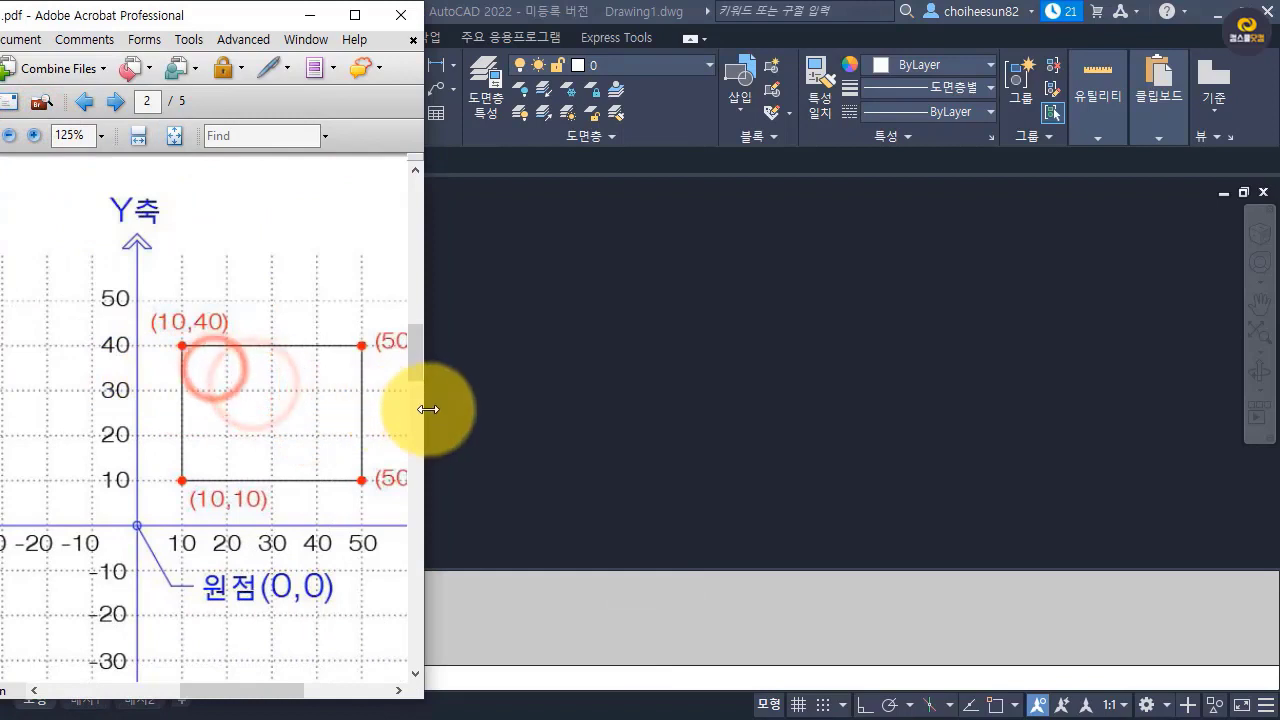
pyautogui.moveTo(423, 409); pyautogui.dragTo(590, 414)
pyautogui.moveTo(266, 434); pyautogui.dragTo(297, 449)
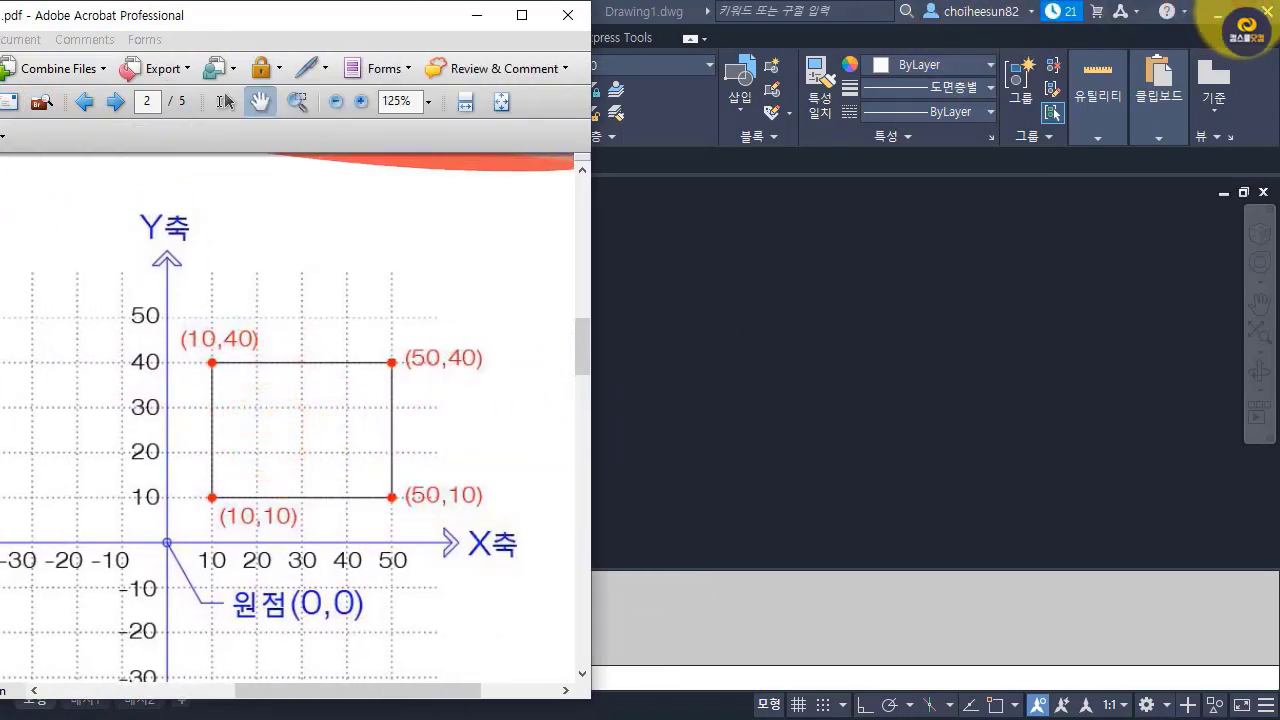
# Switch to AutoCAD, restore its window from maximized and resize it to sit beside the PDF's coordinate graph.
pyautogui.click(1241, 14)
pyautogui.click(1245, 15)
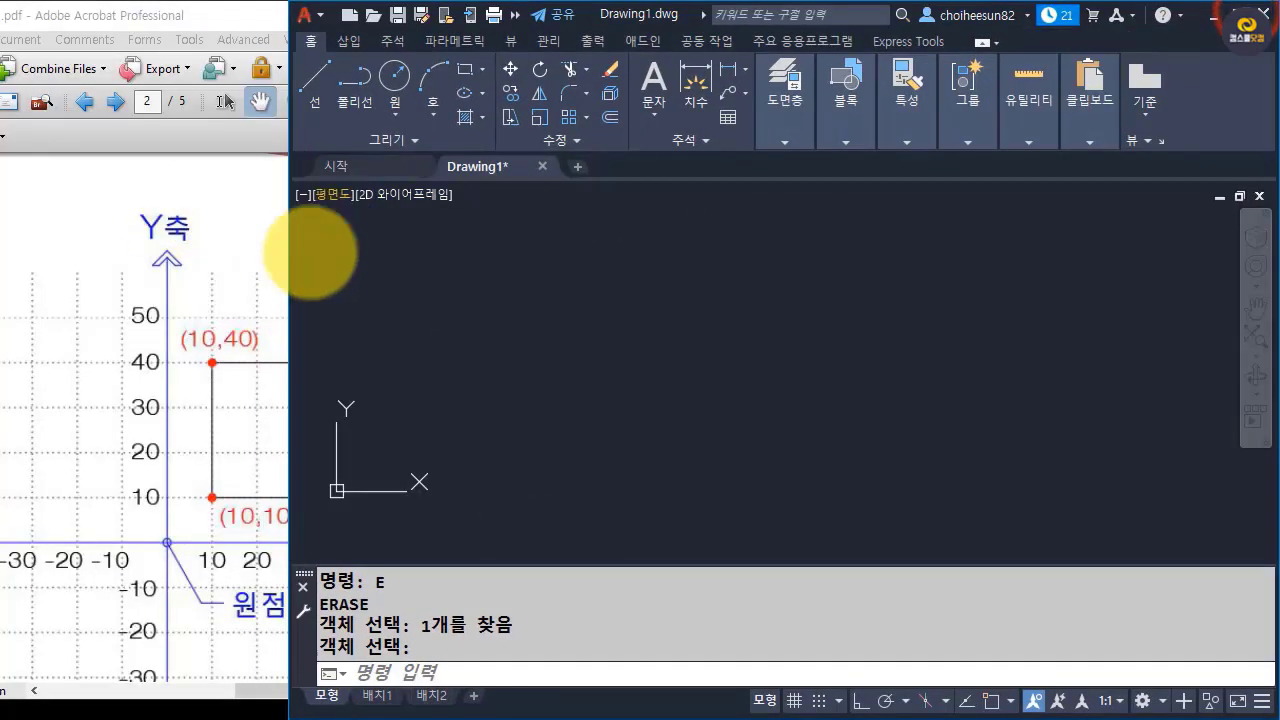
pyautogui.moveTo(287, 270); pyautogui.dragTo(581, 269)
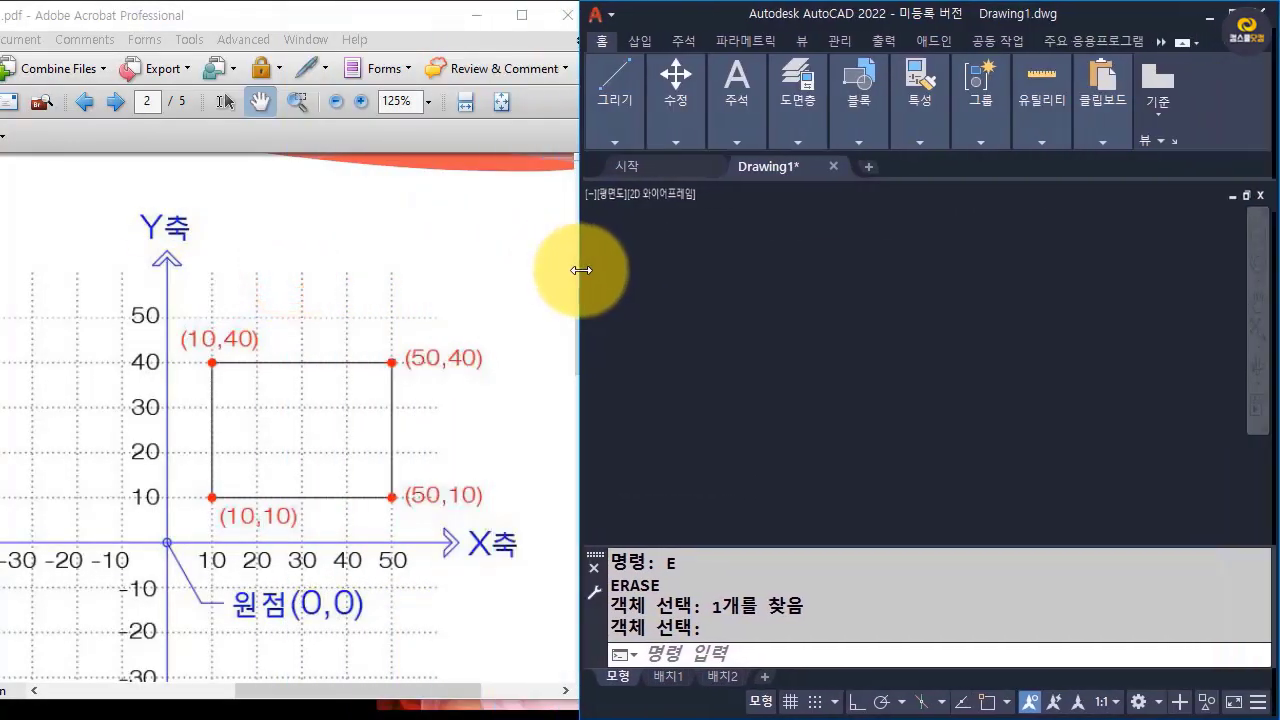
pyautogui.click(708, 343)
pyautogui.click(722, 482)
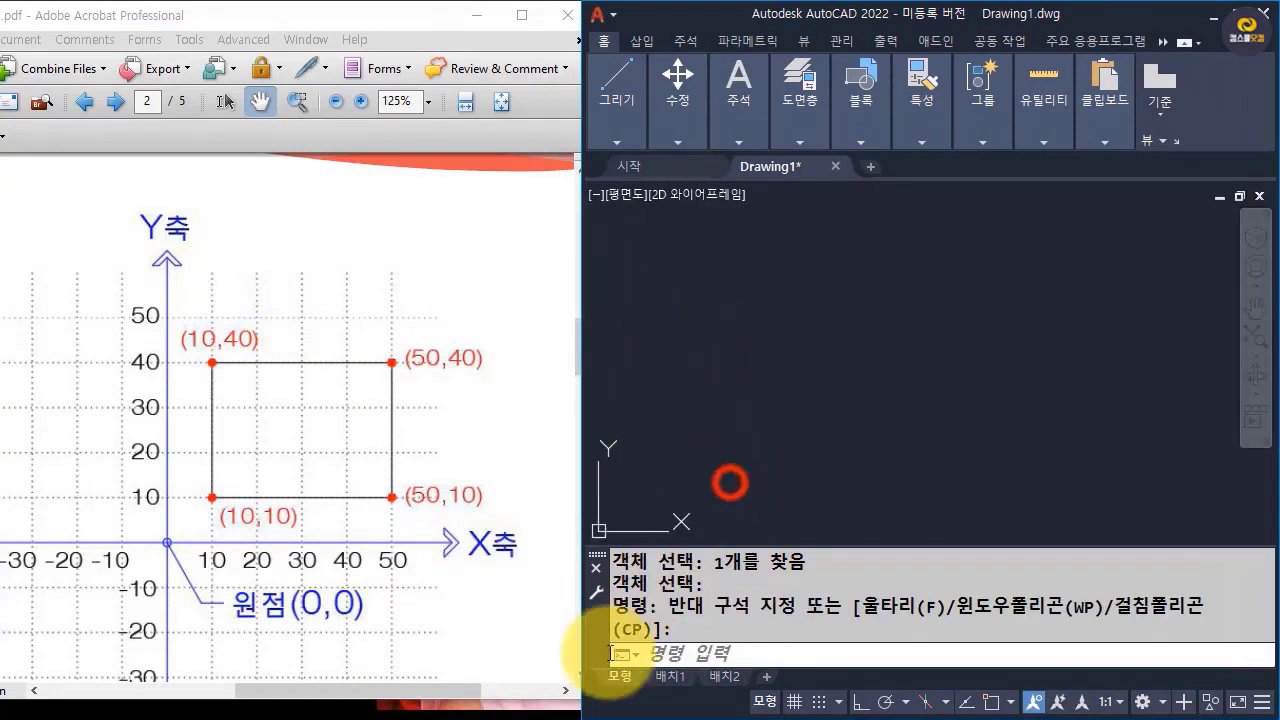
pyautogui.click(503, 703)
pyautogui.click(740, 410)
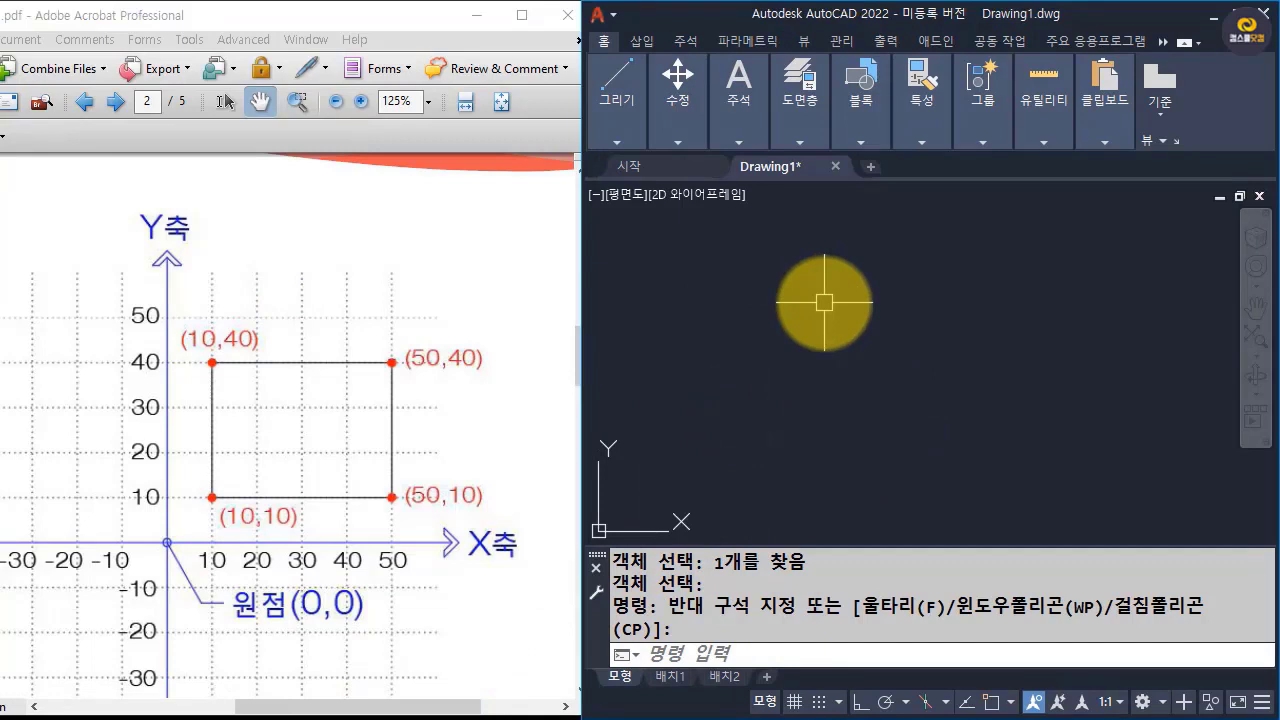
# Draw a line from the origin 0,0 to the absolute coordinate 10,10.
pyautogui.scroll(-2, 799, 369)
pyautogui.scroll(-2, 799, 369)
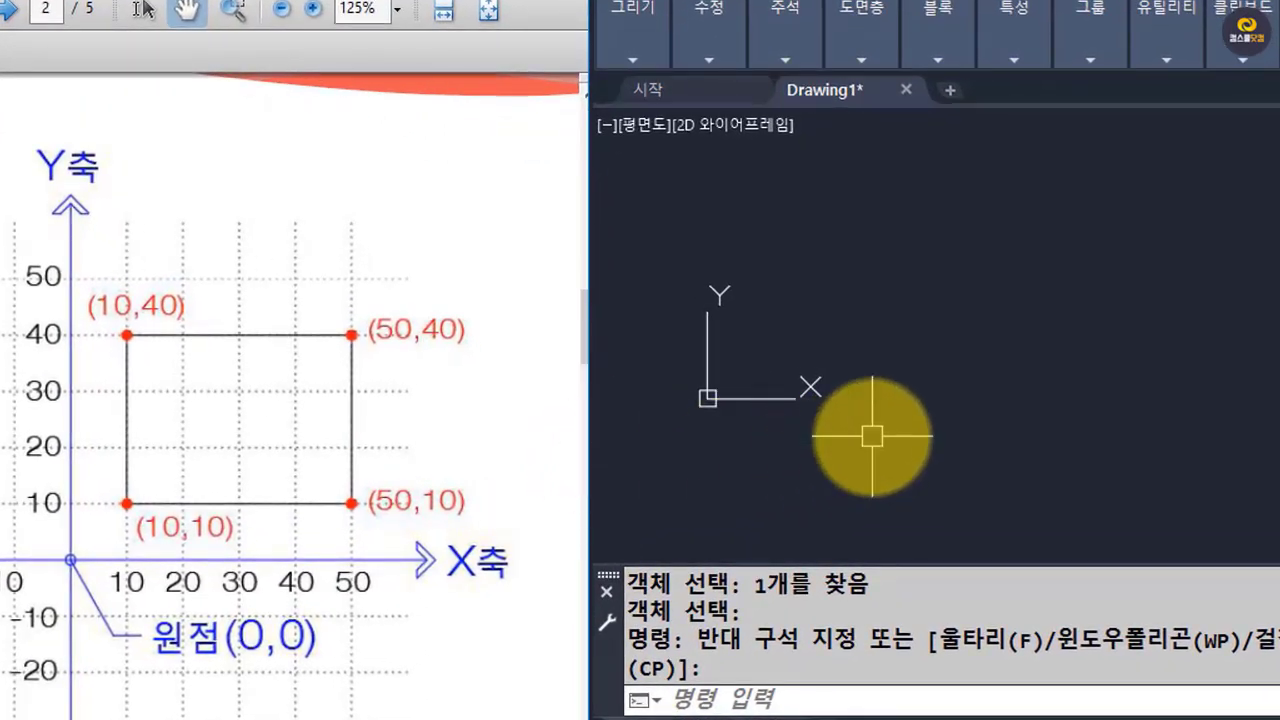
pyautogui.write('l')
pyautogui.press('Return')
pyautogui.write('0,0')
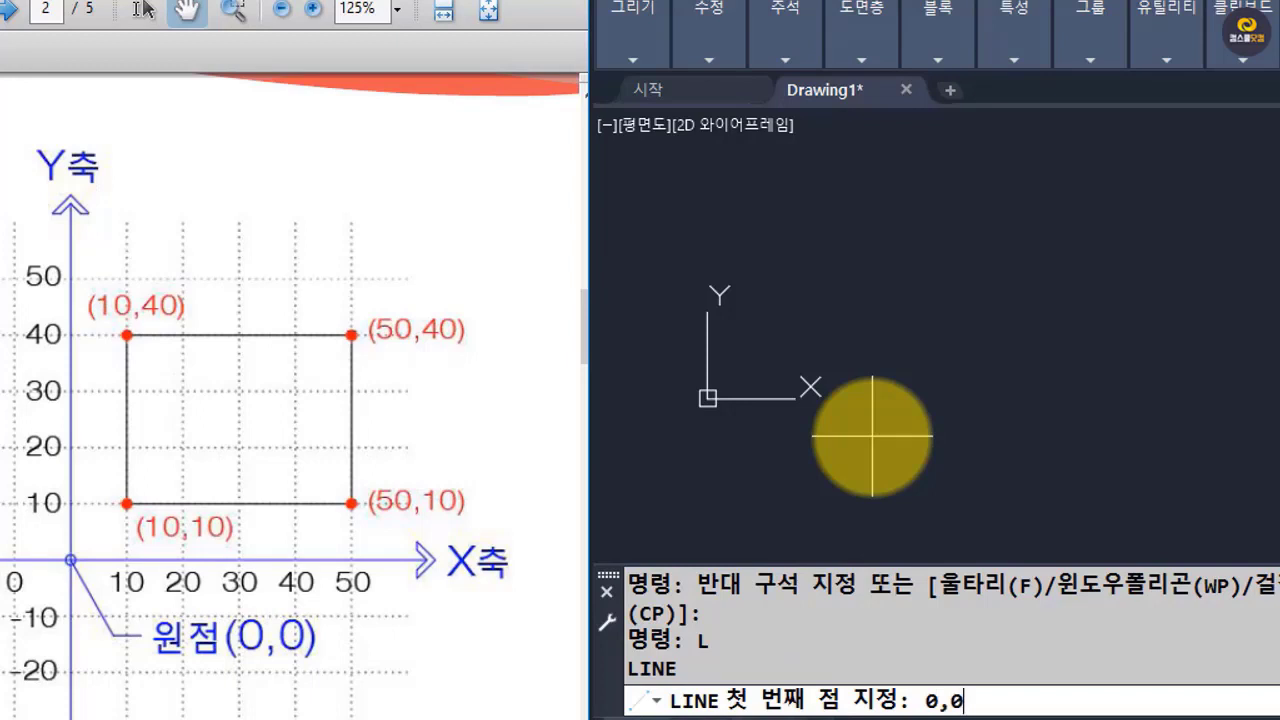
pyautogui.press('Return')
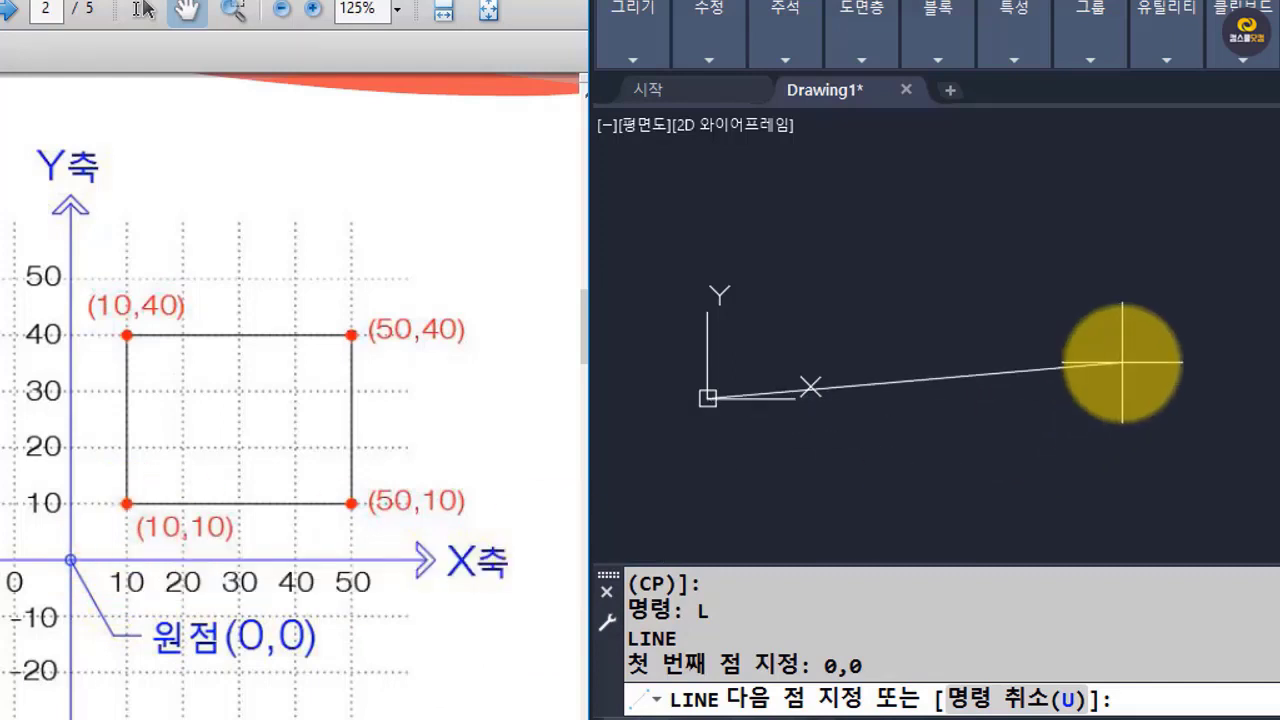
pyautogui.write('10,10')
pyautogui.press('Return')
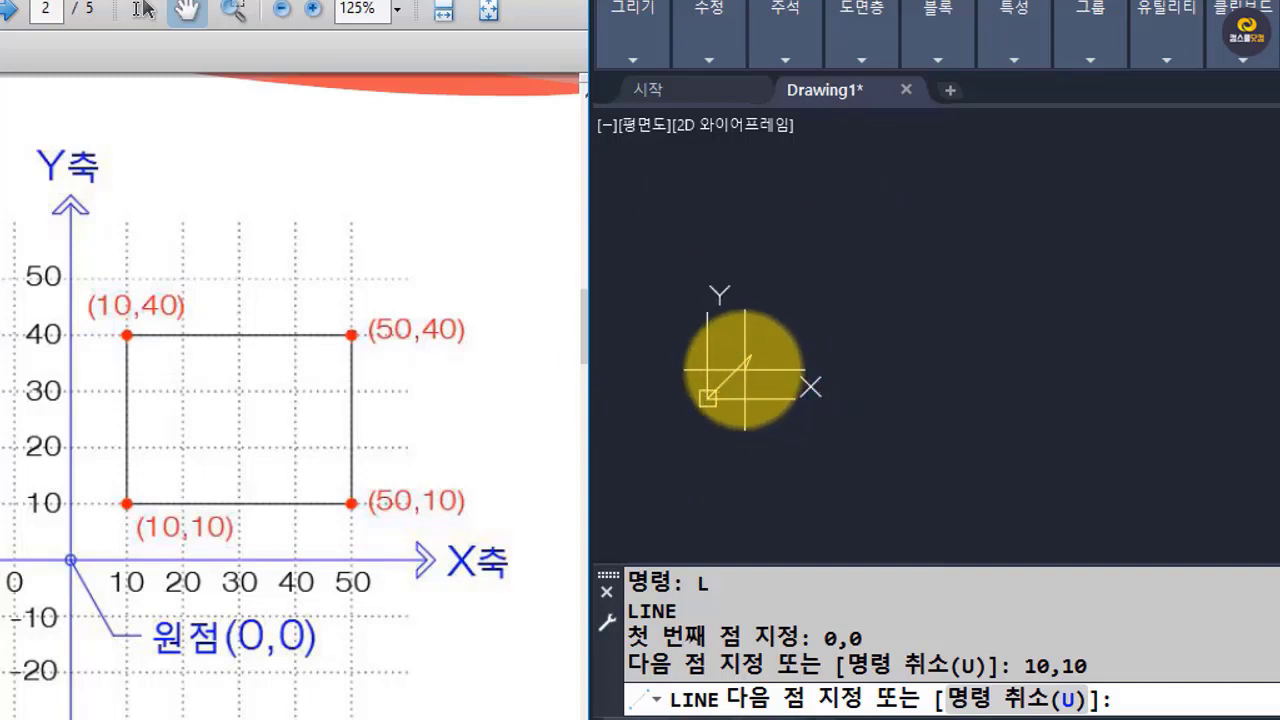
# Continue the line chain through the absolute coordinates 50,10 and 50,40 for the rectangle's bottom and right edges.
pyautogui.scroll(2, 742, 362)
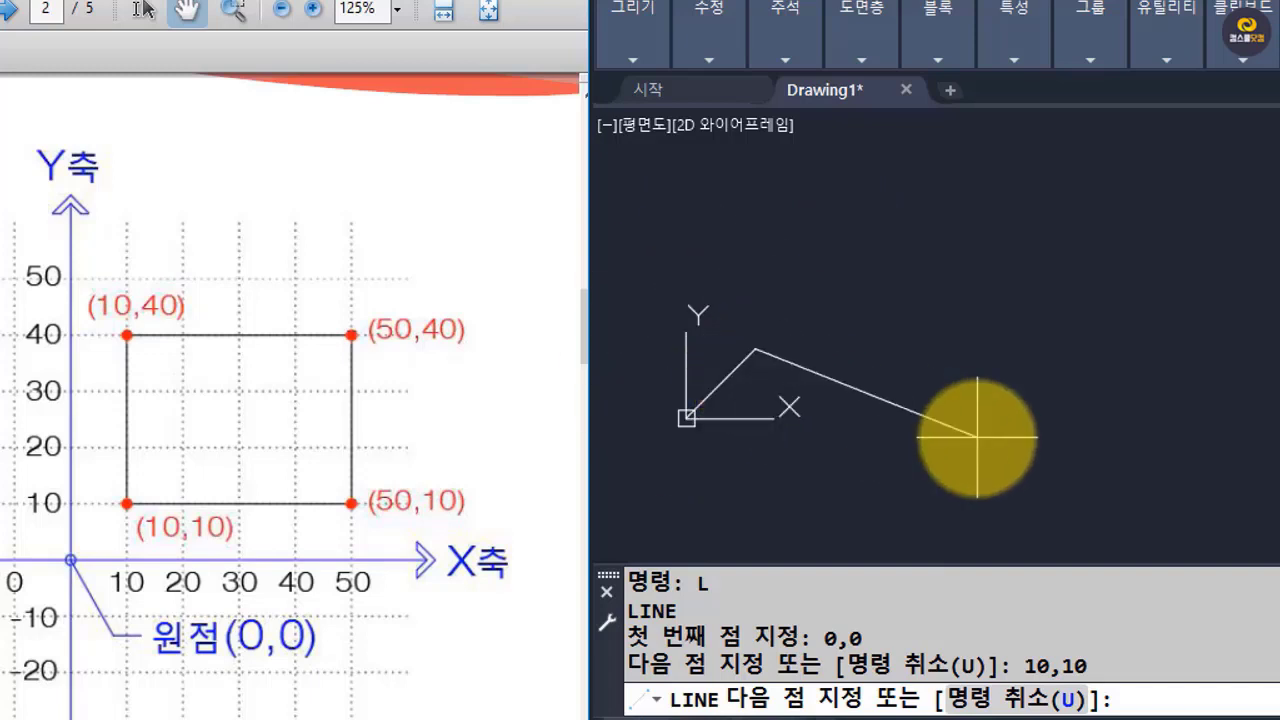
pyautogui.moveTo(967, 439); pyautogui.dragTo(1006, 505, button='middle')
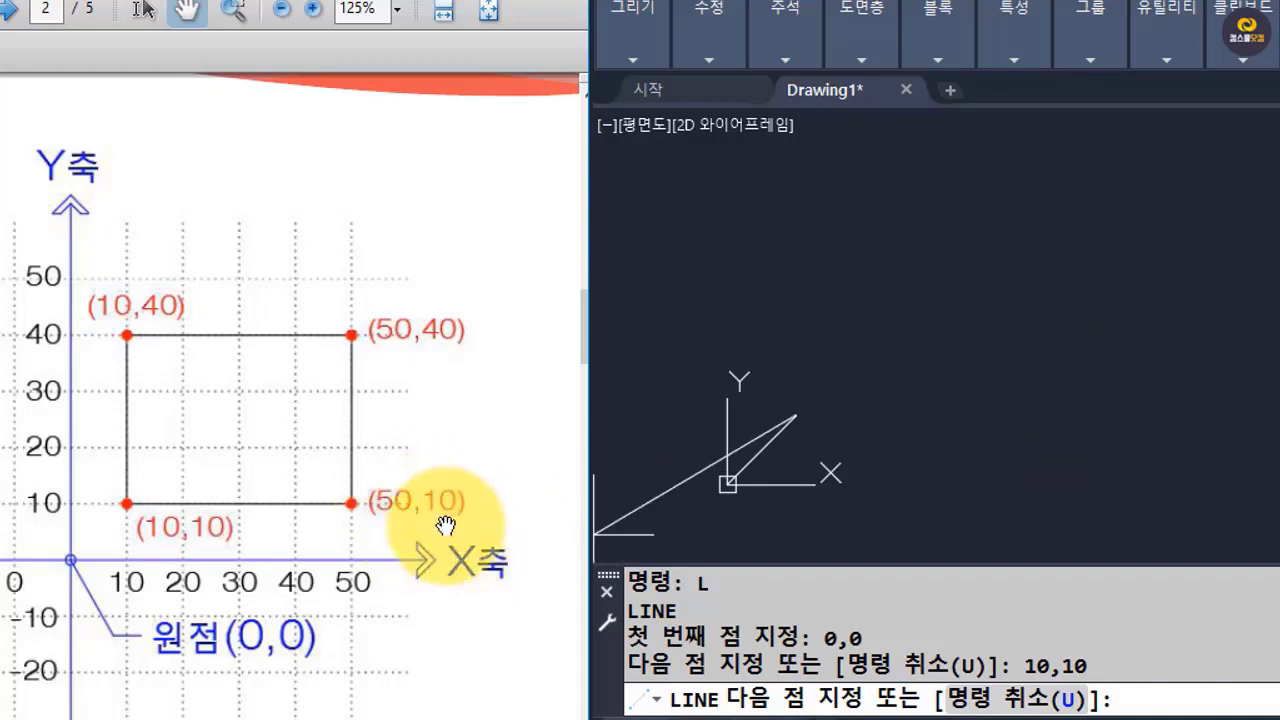
pyautogui.write('50,')
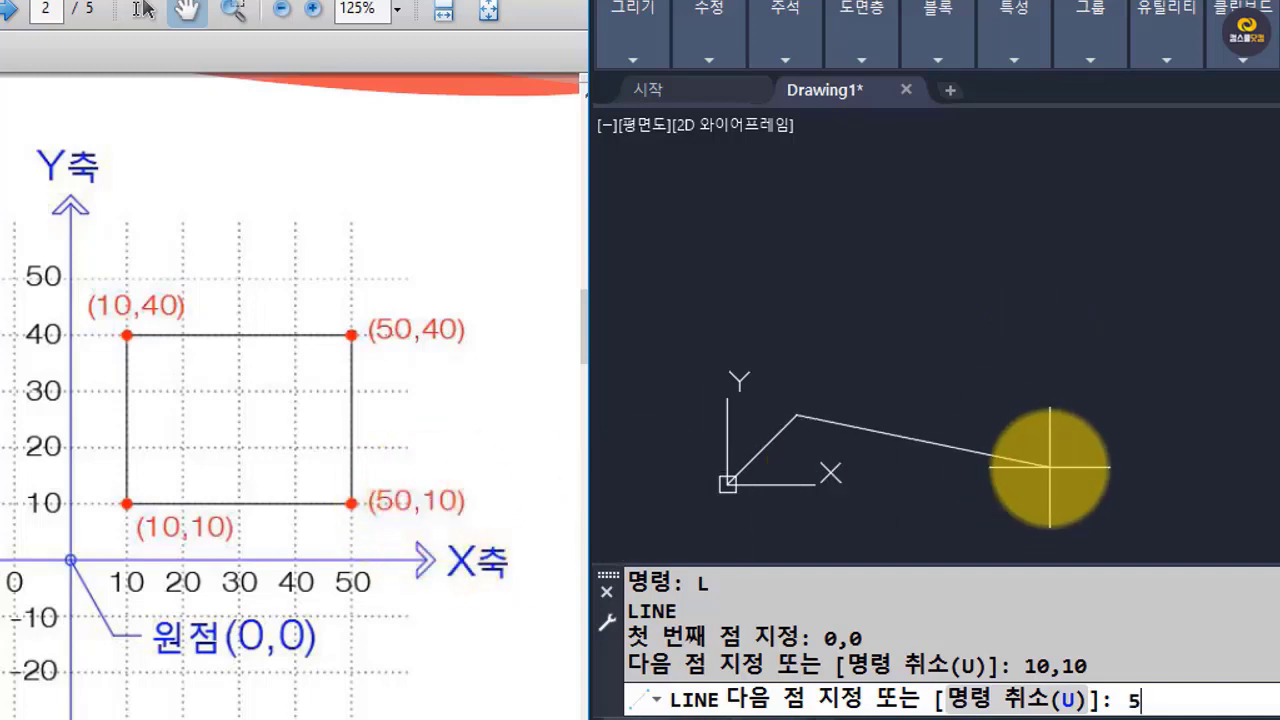
pyautogui.write('10')
pyautogui.press('Return')
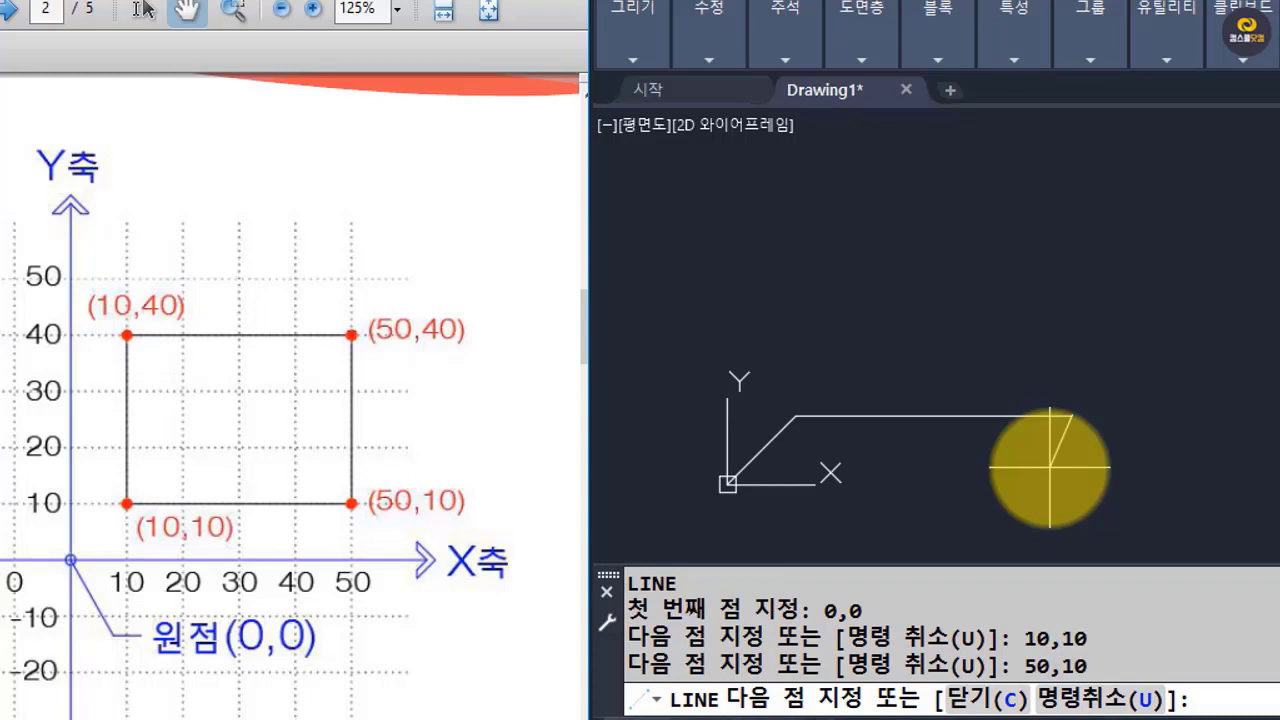
pyautogui.write('50,40')
pyautogui.press('Return')
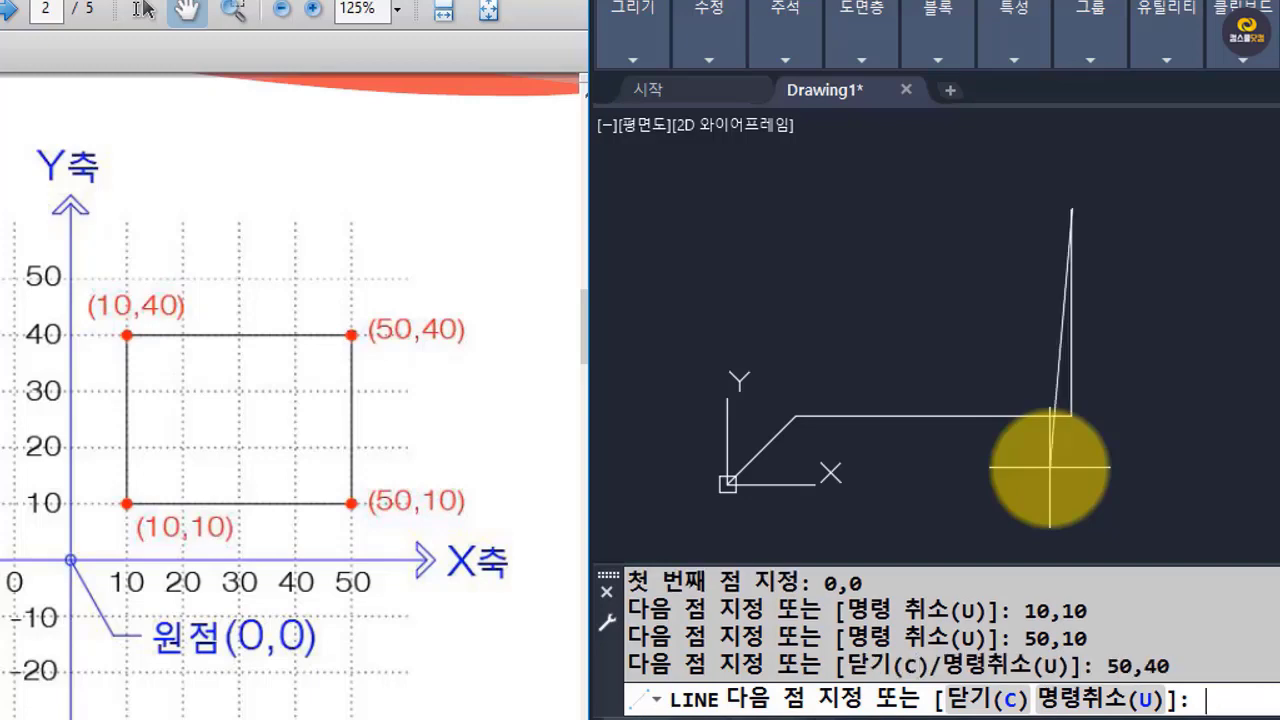
# Close the rectangle by continuing the line chain to 10,40 and back to 10,10, and finish the Line command.
pyautogui.write('10,40')
pyautogui.press('Return')
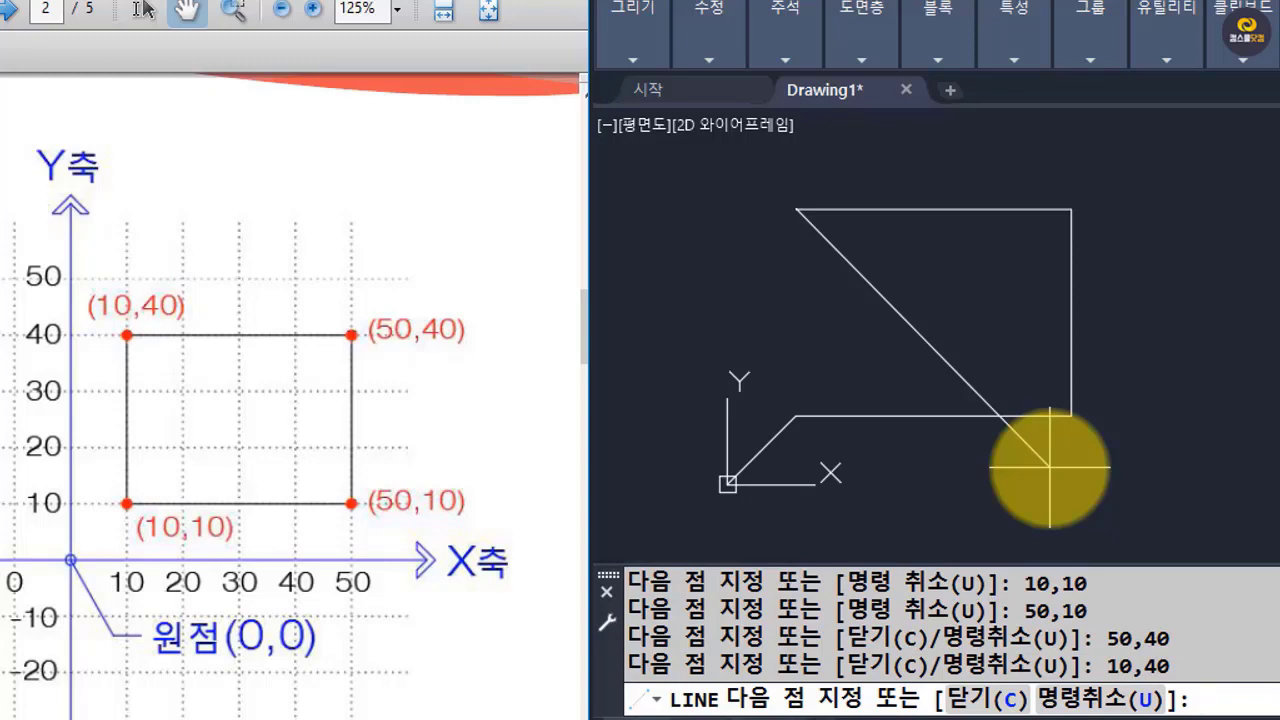
pyautogui.write('10,10')
pyautogui.press('Return')
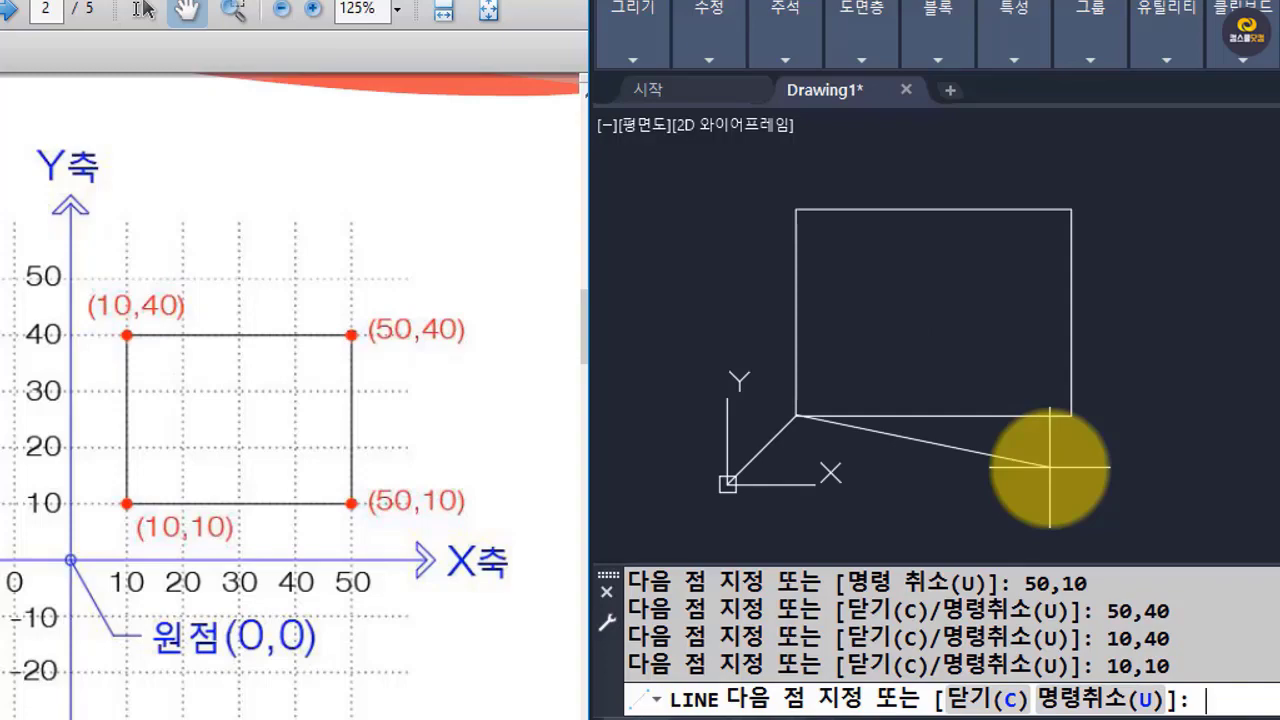
pyautogui.press('Return')
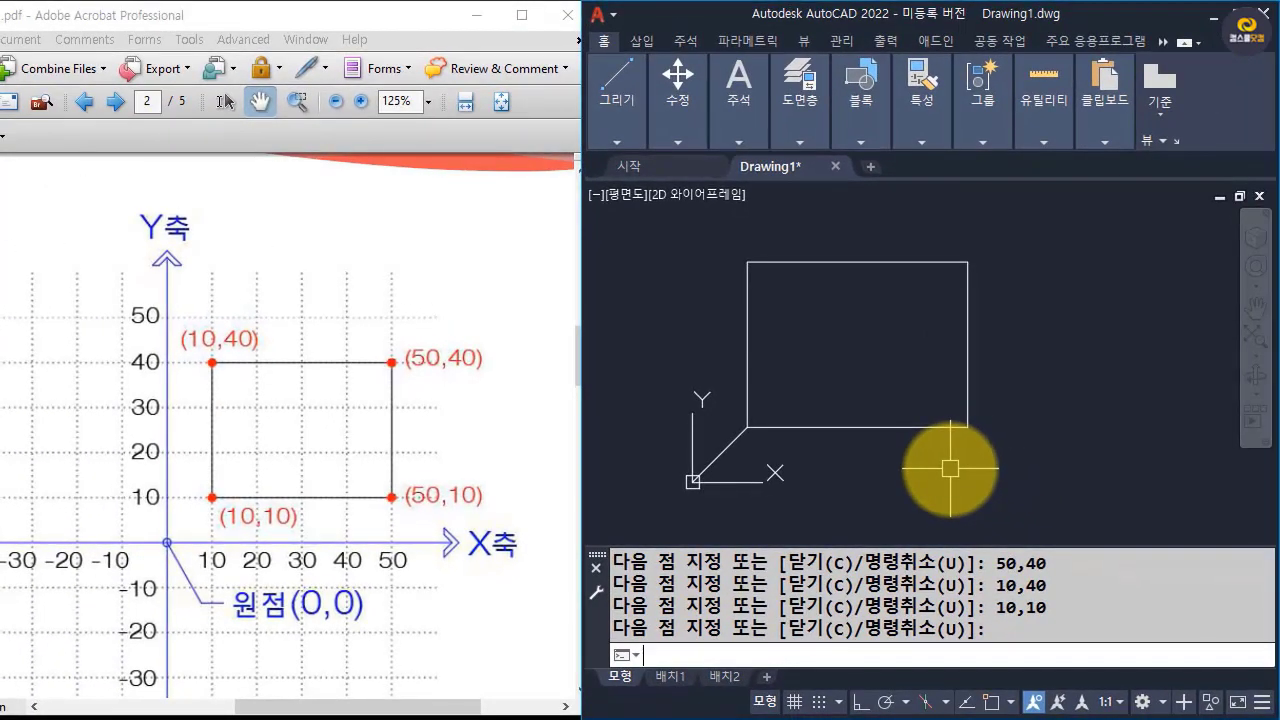
# Erase the diagonal line joining the origin to the rectangle's lower-left corner.
pyautogui.click(708, 466)
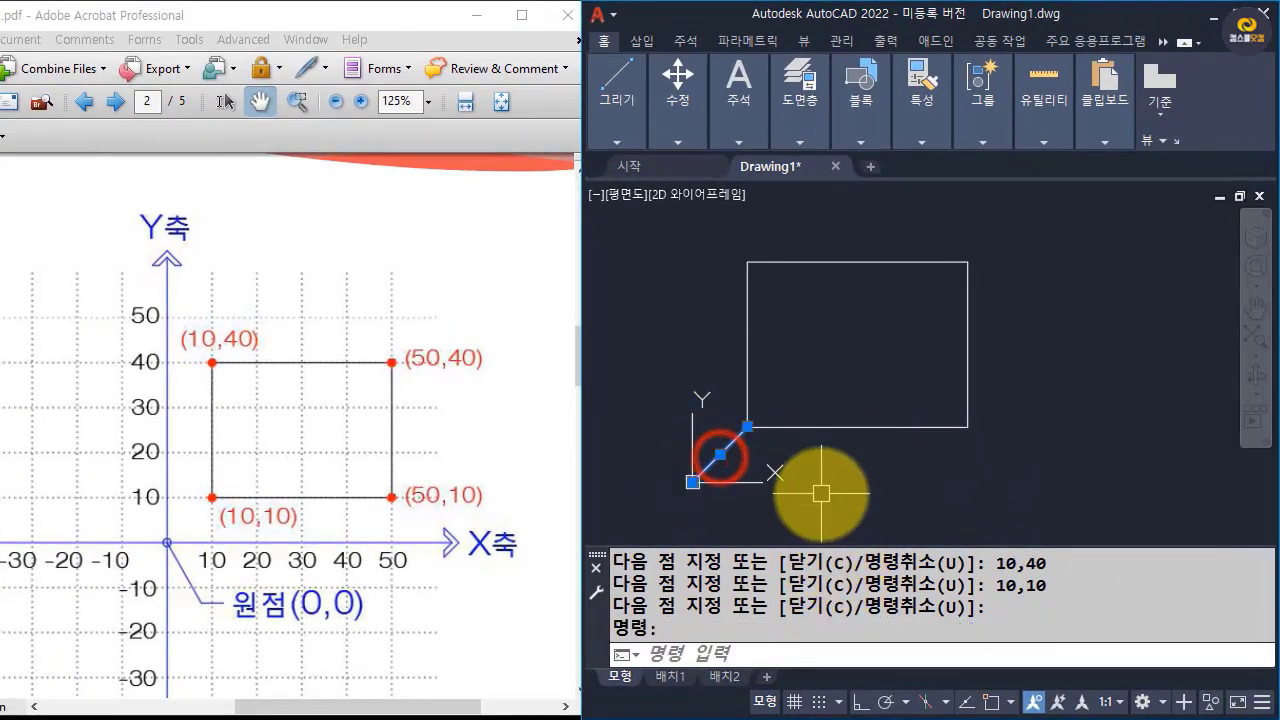
pyautogui.press('Escape')
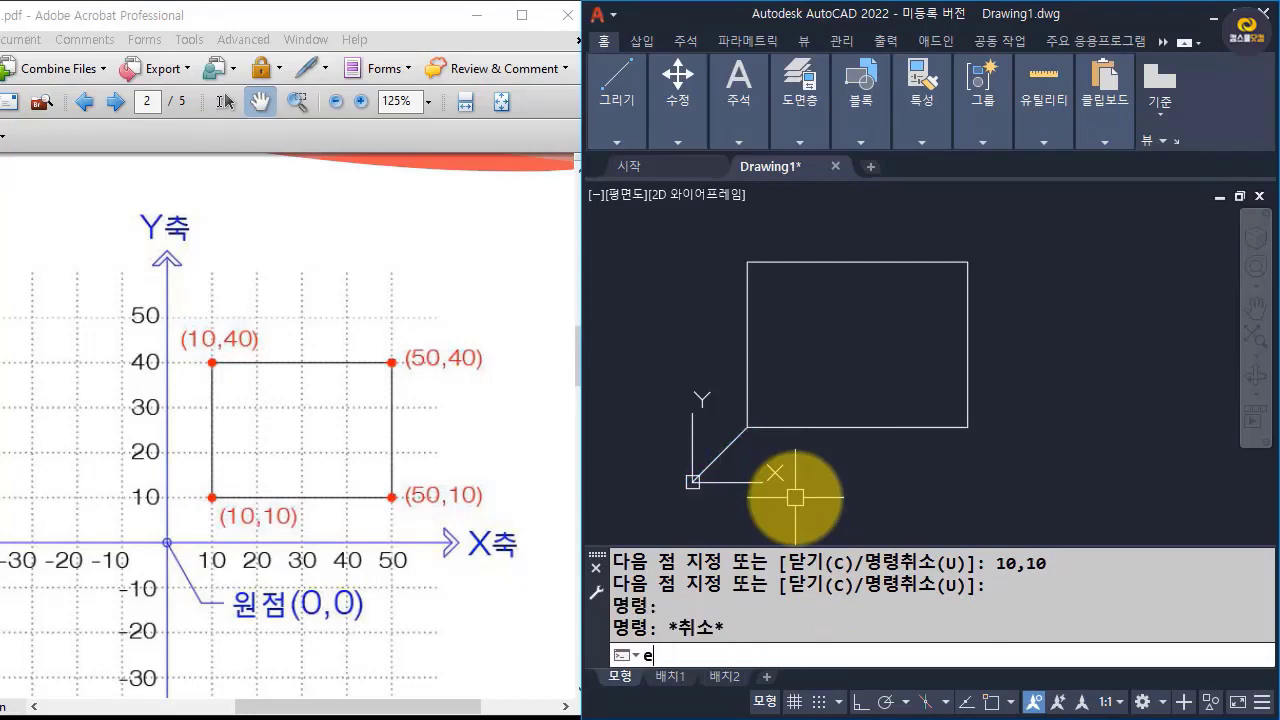
pyautogui.write('e')
pyautogui.press('Return')
pyautogui.click(722, 450)
pyautogui.press('Return')
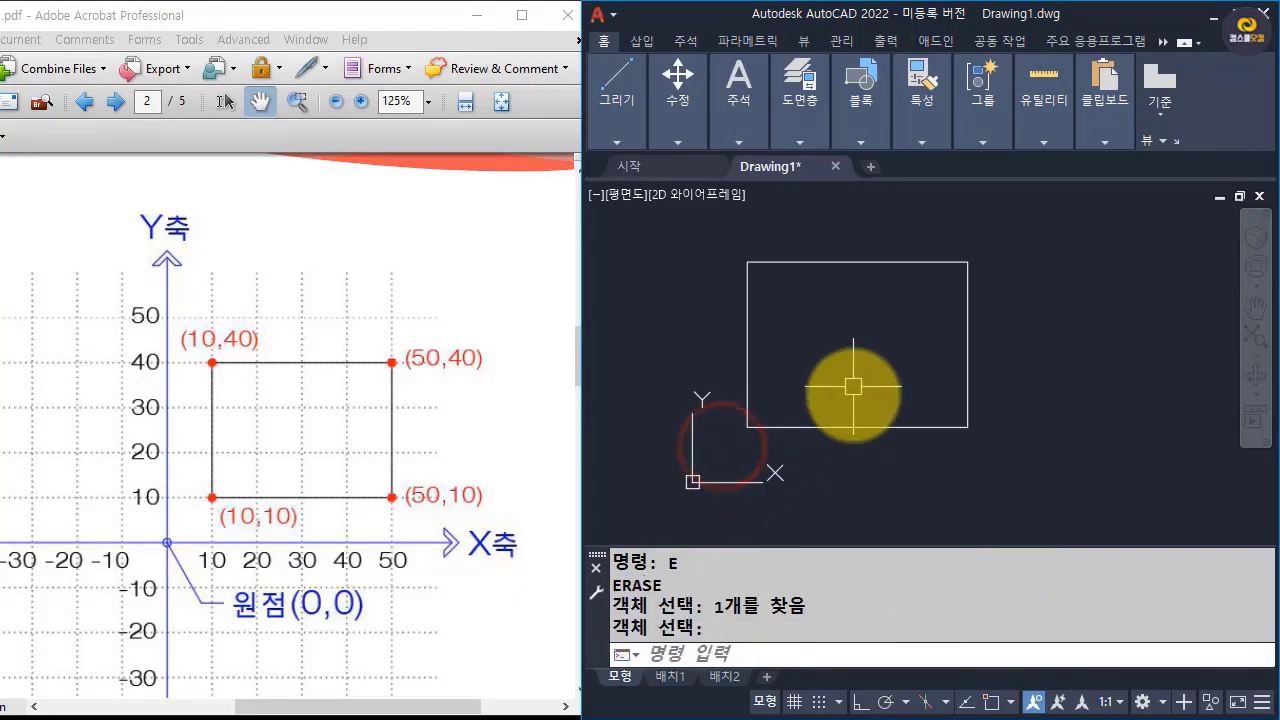
# Turn on object snap and place a linear dimension above the rectangle's top edge.
pyautogui.moveTo(853, 386); pyautogui.dragTo(860, 421, button='middle')
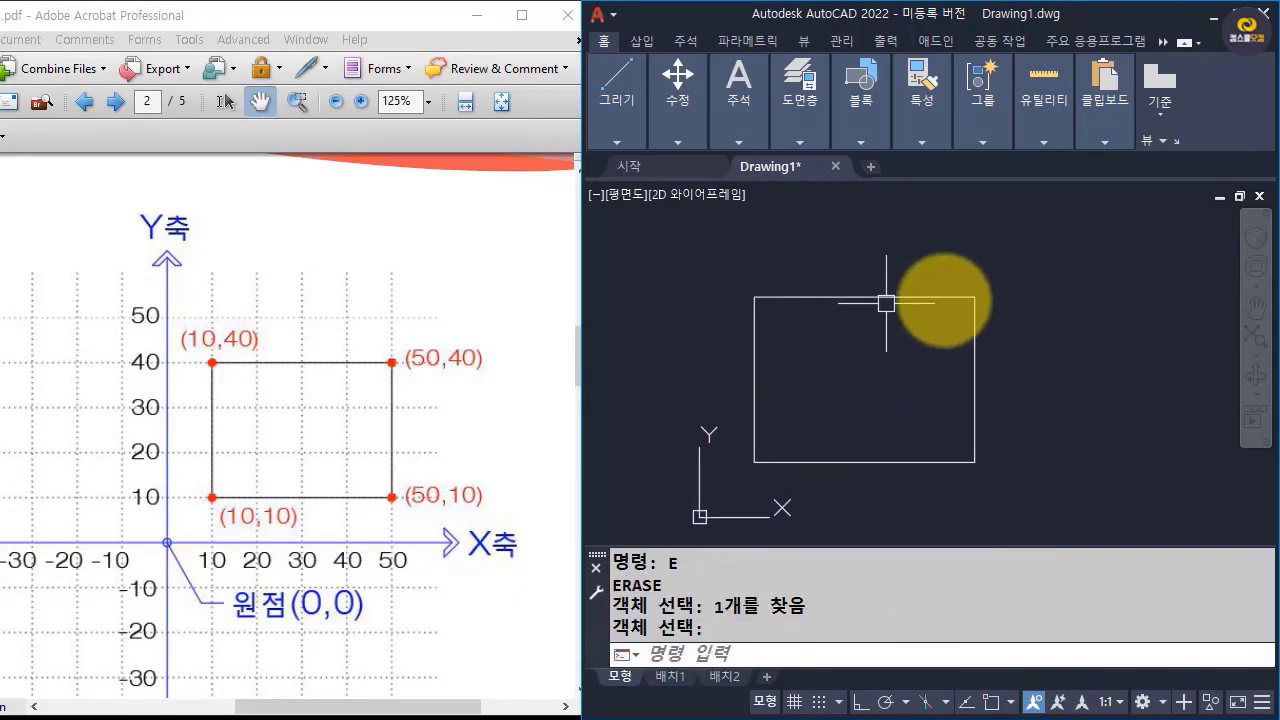
pyautogui.write('d;li')
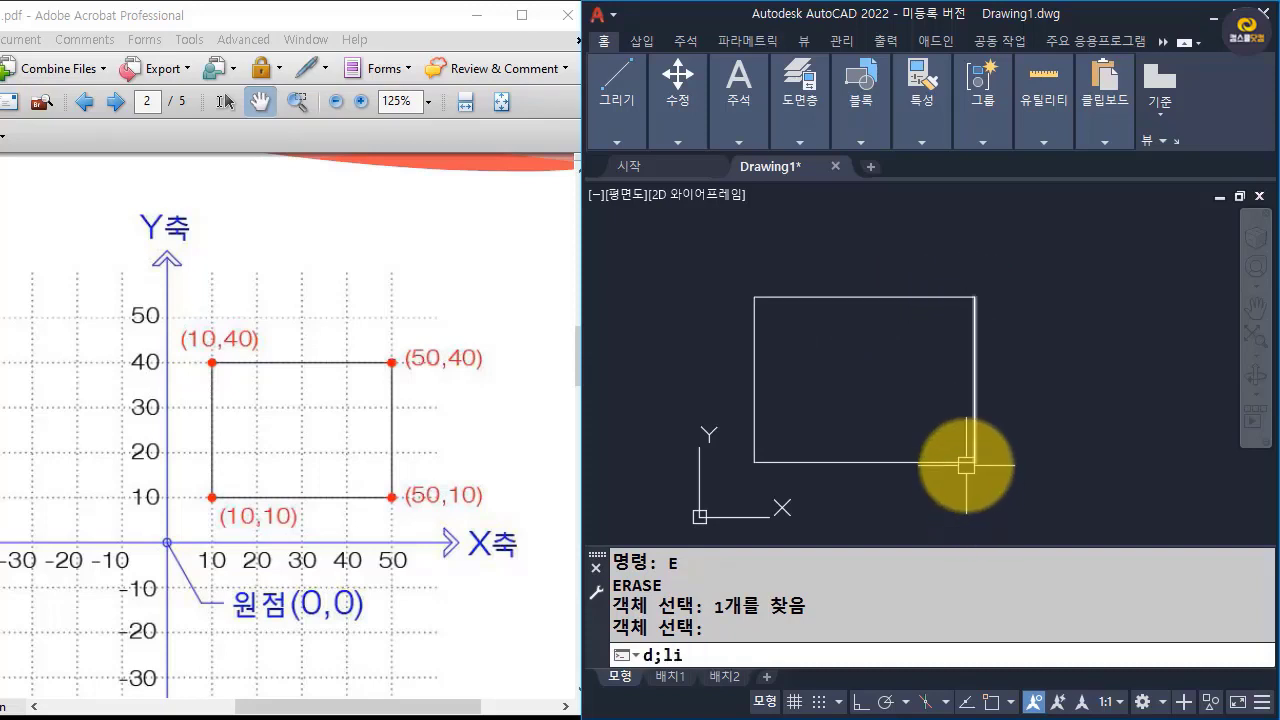
pyautogui.press('Escape')
pyautogui.press('Escape')
pyautogui.press('Escape')
pyautogui.write('dli')
pyautogui.press('Return')
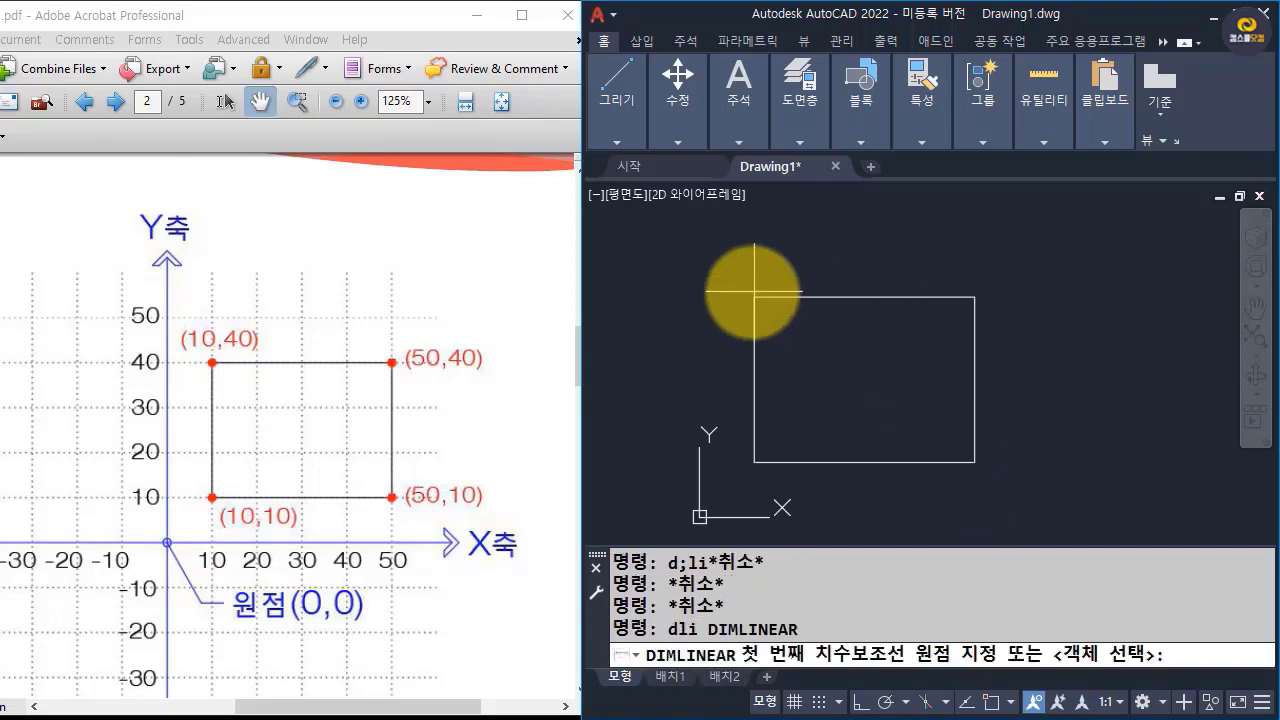
pyautogui.press('F3')
pyautogui.click(757, 301)
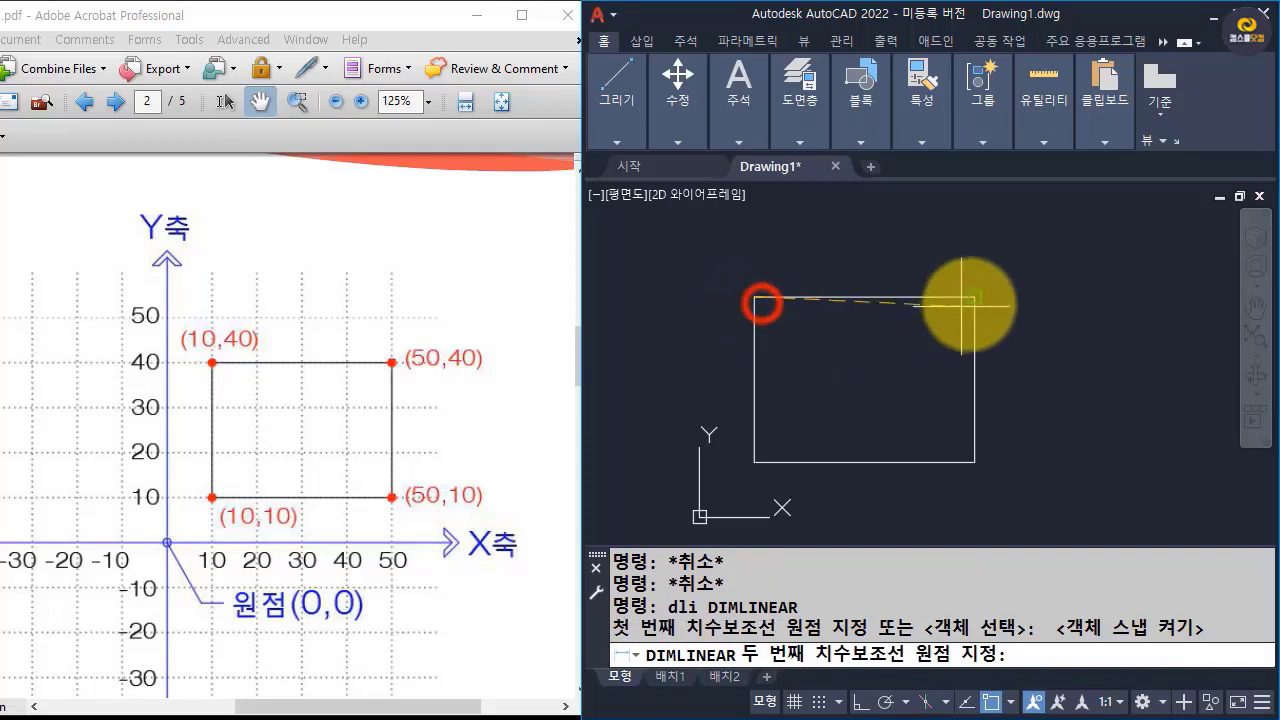
pyautogui.click(977, 301)
pyautogui.click(979, 246)
# Add a vertical linear dimension outside the rectangle's right edge, and leave both dimensions unselected after checking them.
pyautogui.press('Return')
pyautogui.click(975, 297)
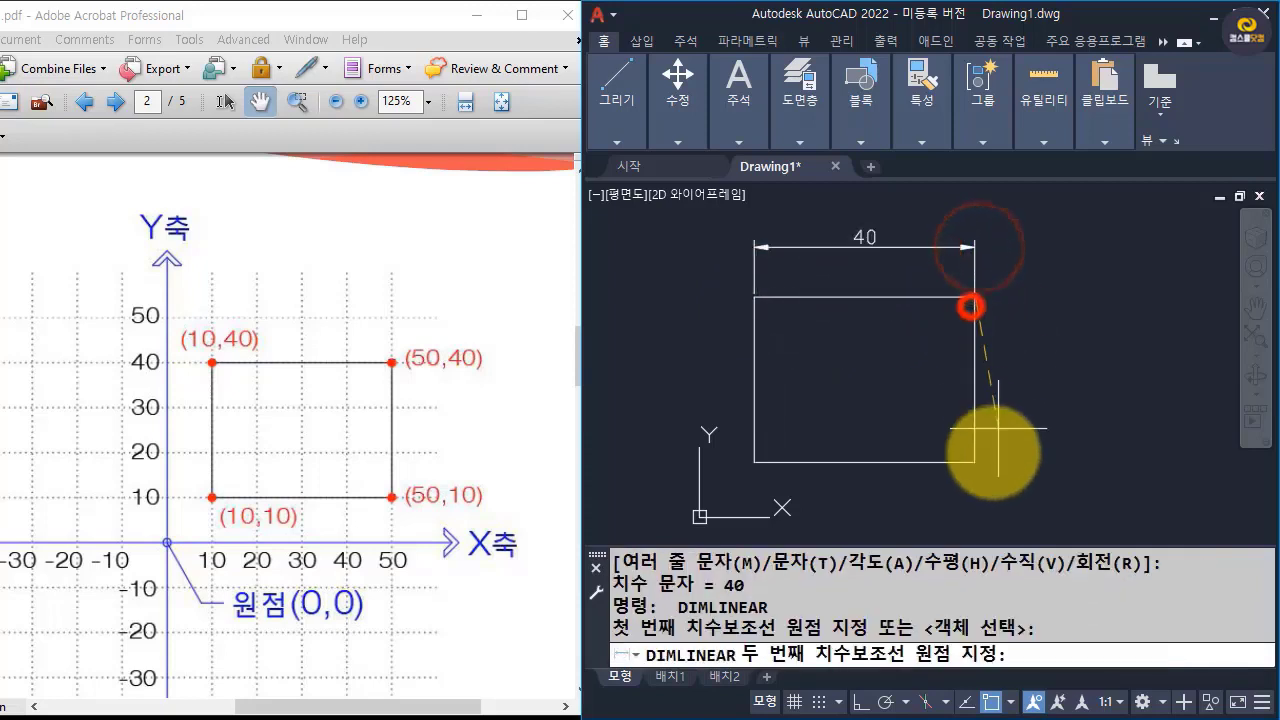
pyautogui.click(975, 462)
pyautogui.click(1048, 463)
pyautogui.click(1043, 375)
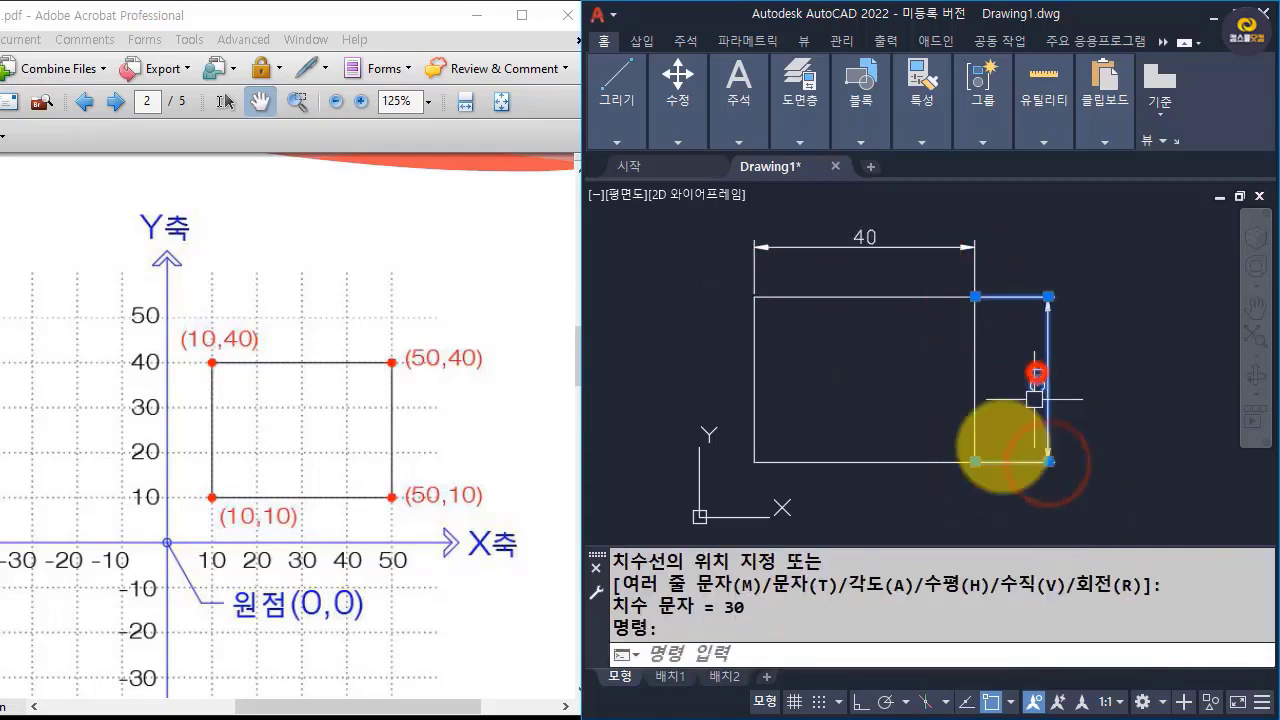
pyautogui.click(885, 247)
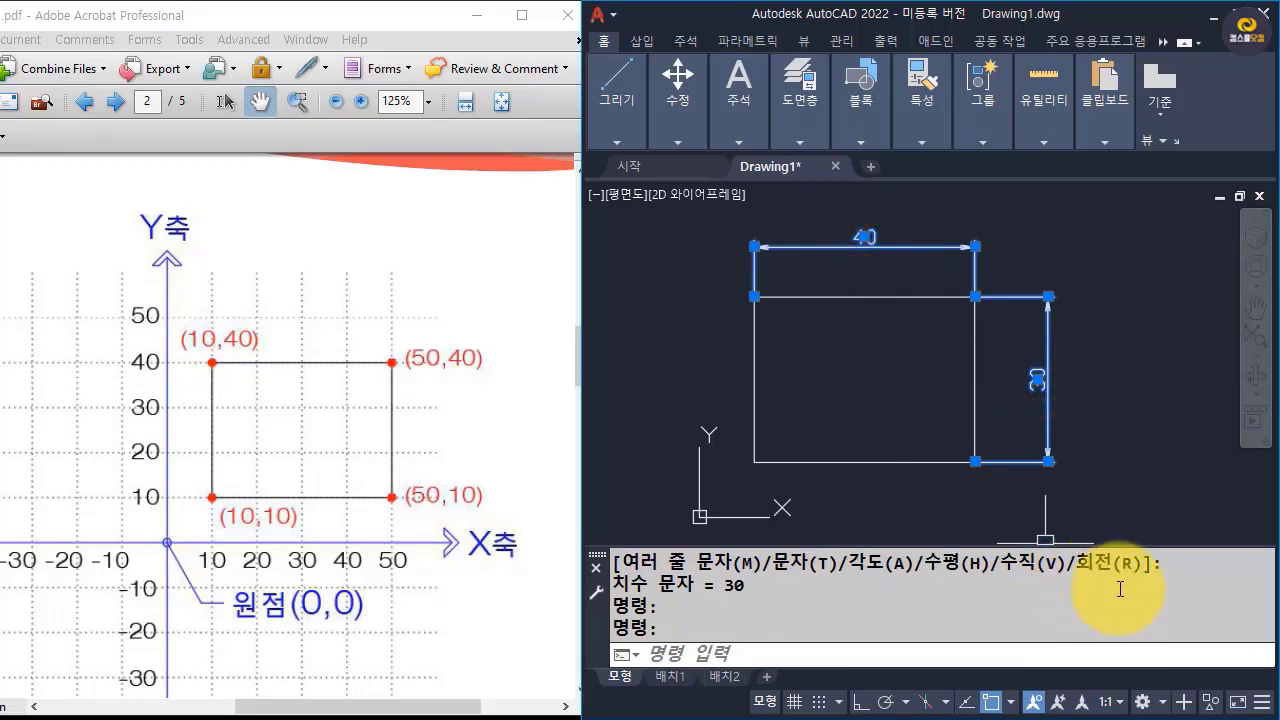
pyautogui.press('Escape')
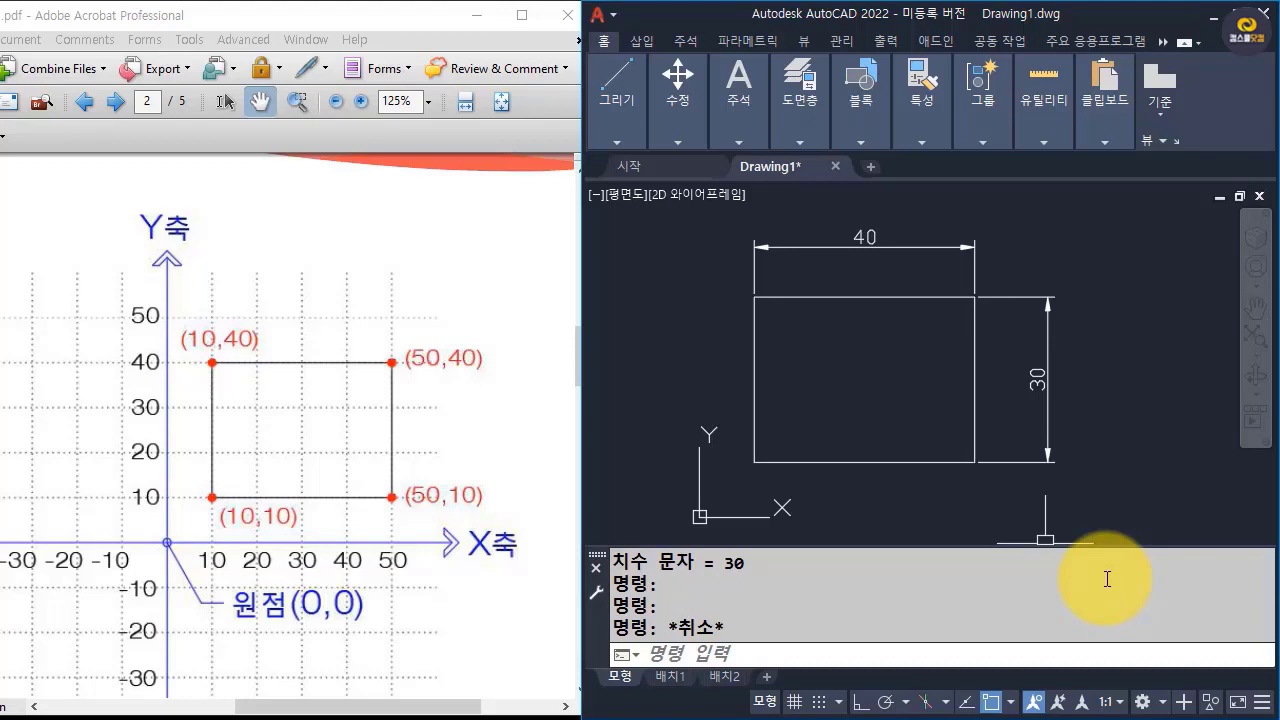
# Switch to Adobe Acrobat, show the absolute-coordinates slide in full-screen view and advance to page 3.
pyautogui.click(520, 17)
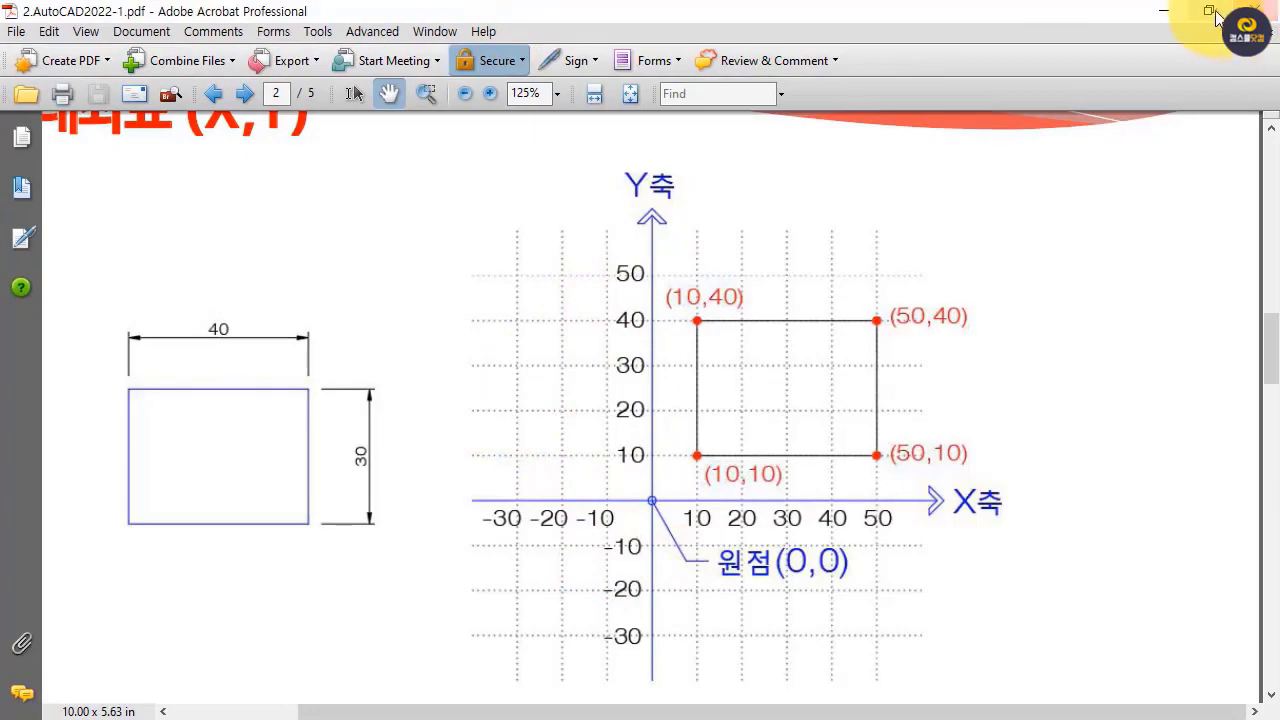
pyautogui.click(1210, 11)
pyautogui.hotkey('ctrl', 'l')
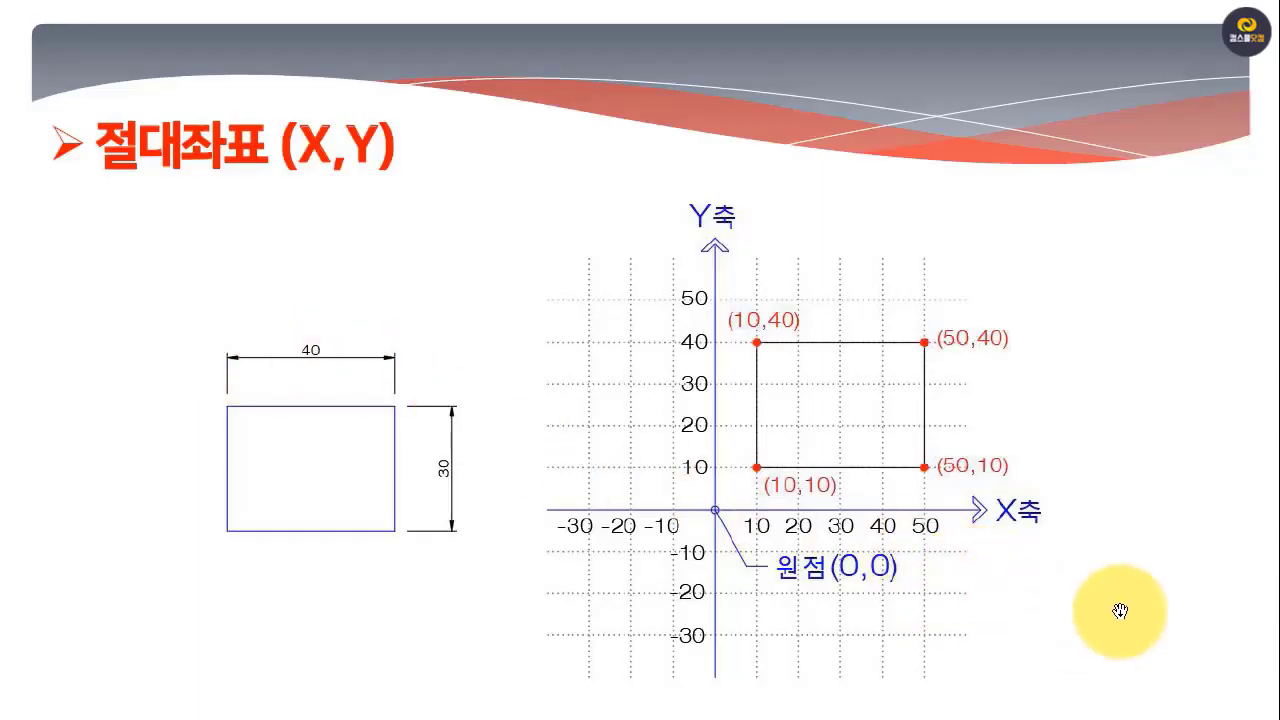
pyautogui.click(1120, 611)
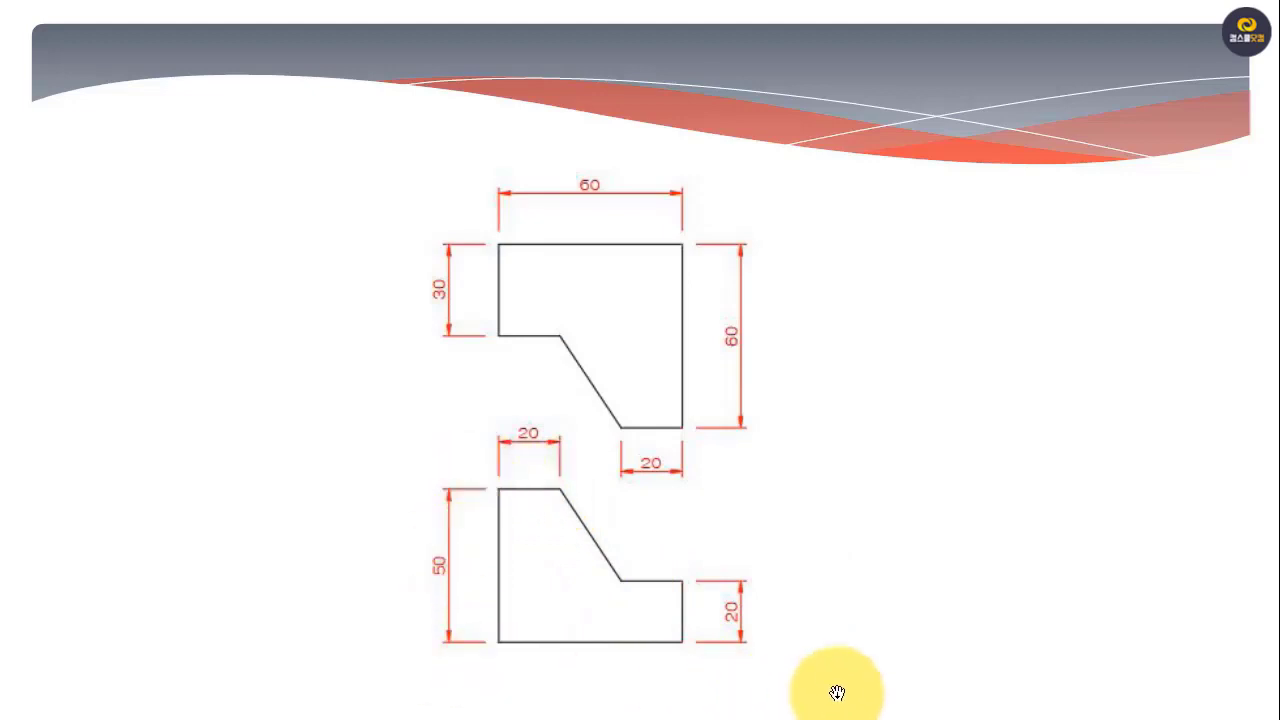
# Leave full-screen view and pan PDF page 3 until both dimensioned figures are visible beside the drawing.
pyautogui.press('Escape')
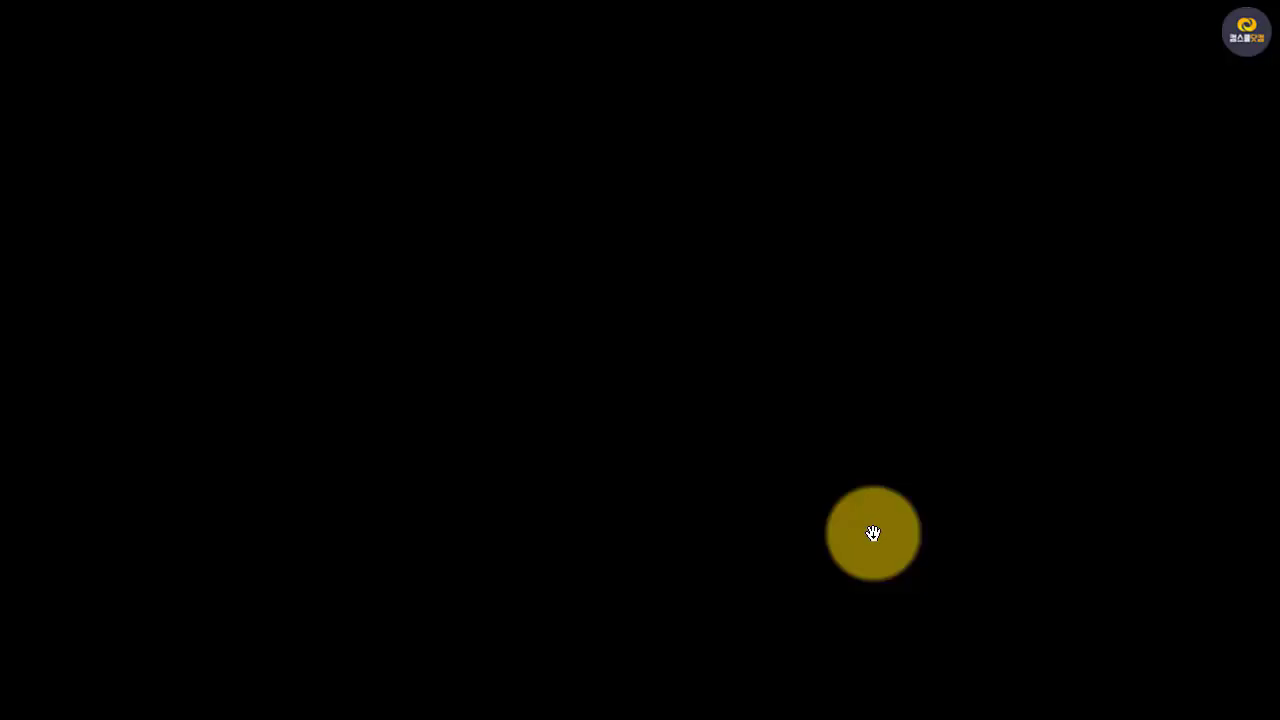
pyautogui.moveTo(235, 451); pyautogui.dragTo(95, 336)
pyautogui.moveTo(280, 531)
pyautogui.mouseDown()
pyautogui.moveTo(186, 414)
pyautogui.moveTo(155, 414)
pyautogui.mouseUp()
pyautogui.moveTo(243, 491); pyautogui.dragTo(250, 540)
# Switch to AutoCAD and close Drawing1 without saving the changes.
pyautogui.click(666, 382)
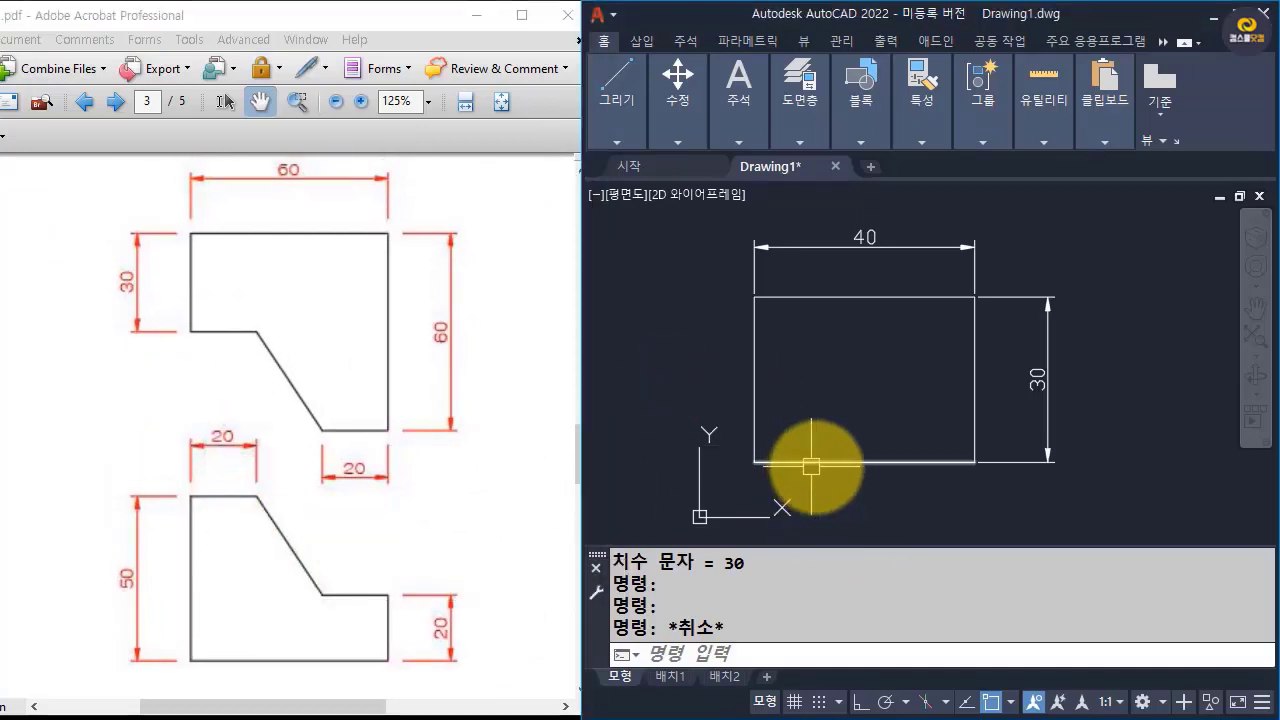
pyautogui.click(835, 166)
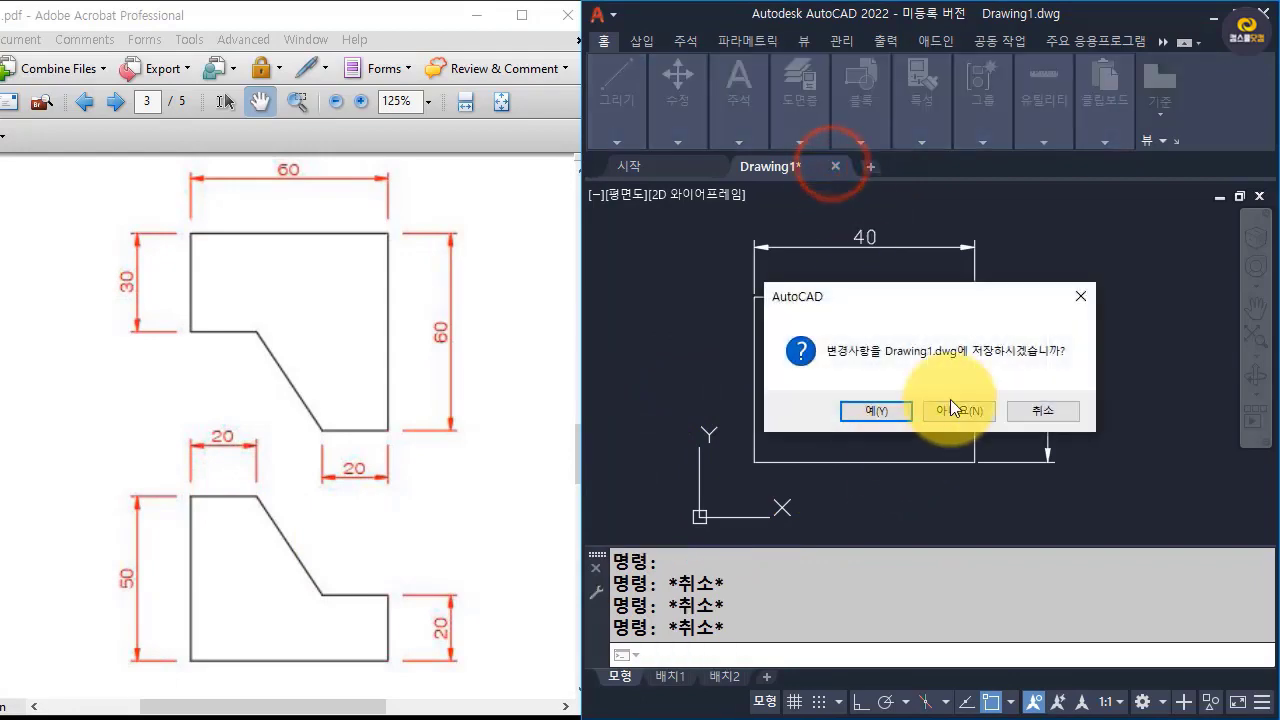
pyautogui.click(953, 409)
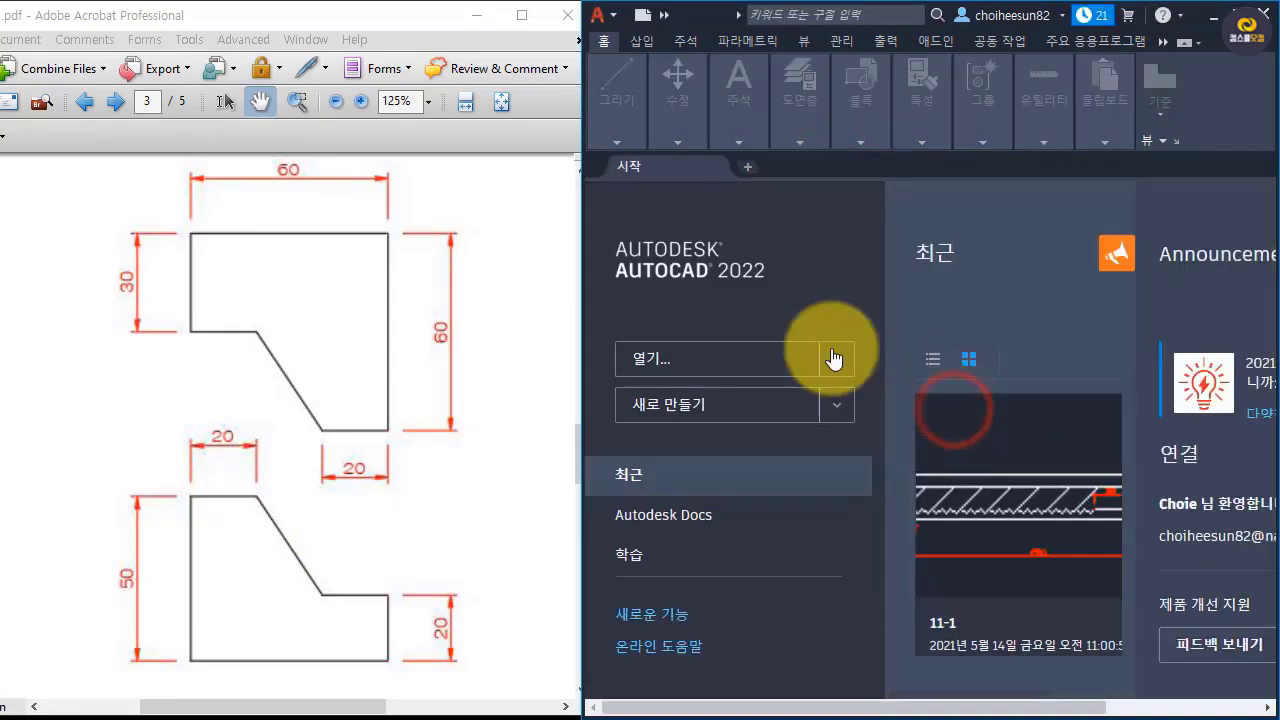
# Create a new drawing.
pyautogui.click(598, 15)
pyautogui.click(630, 122)
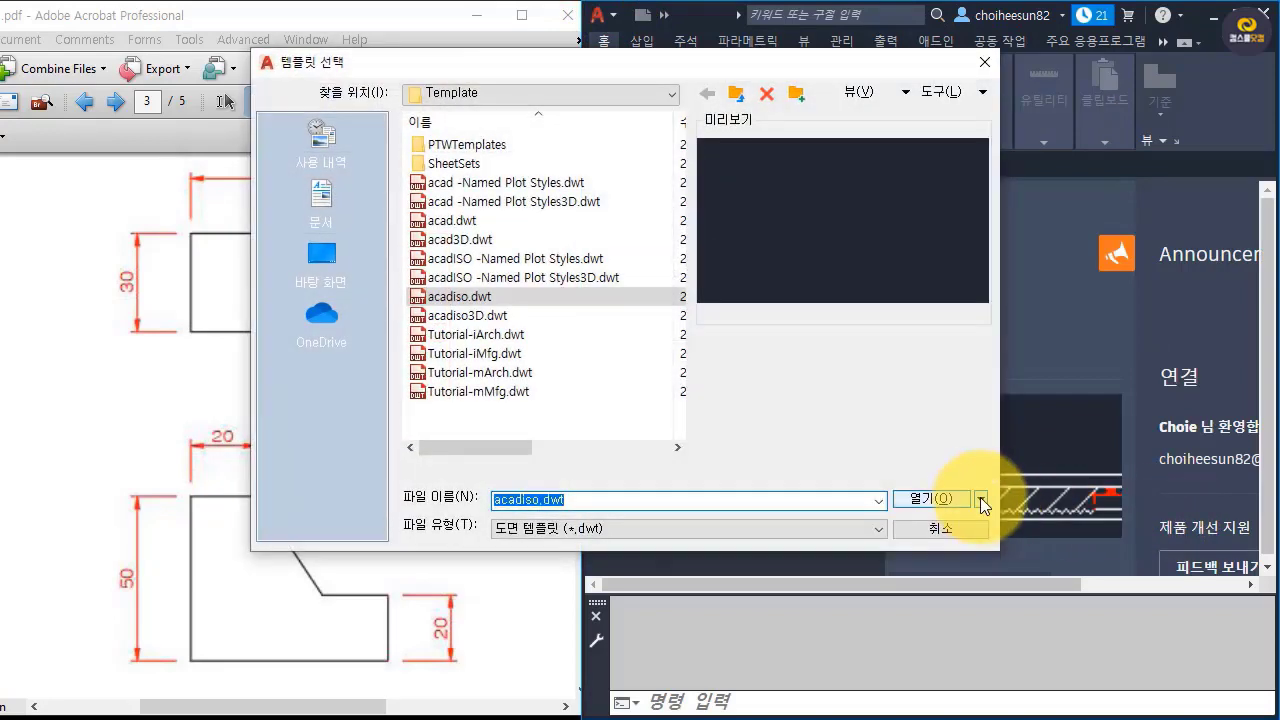
pyautogui.click(981, 498)
pyautogui.click(985, 565)
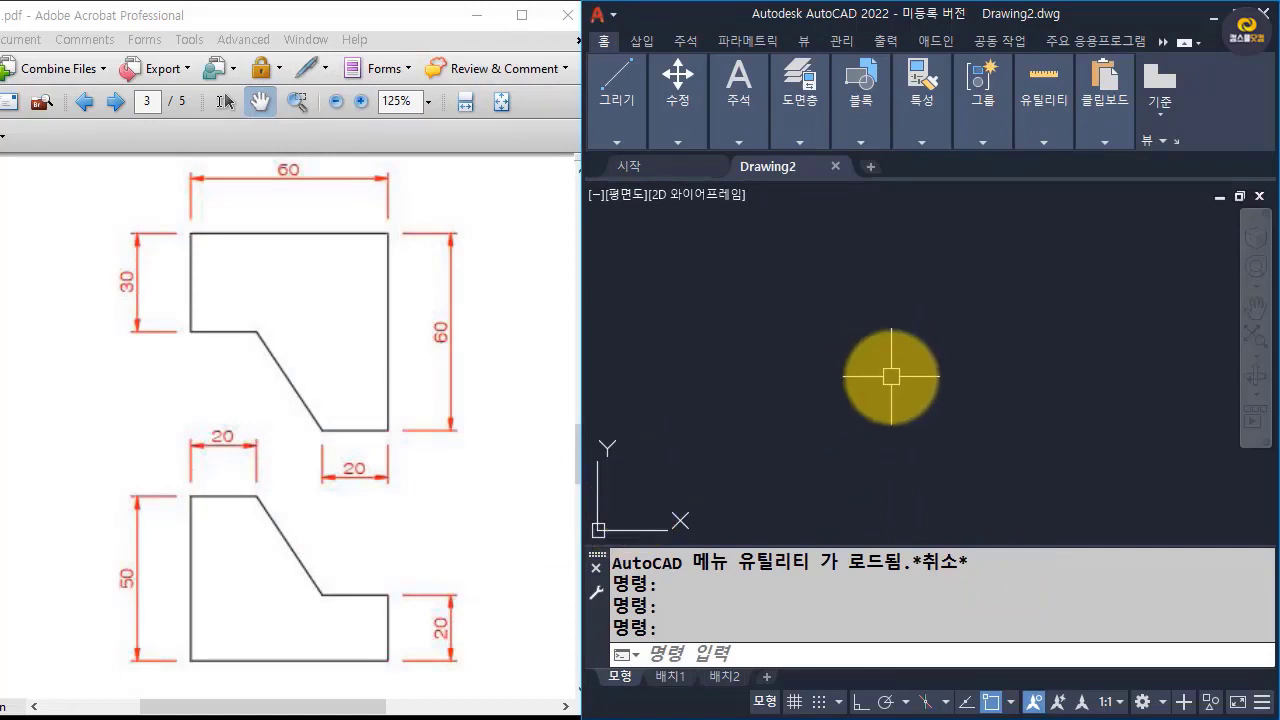
# Start the lower page 3 figure with Line, drawing its bottom edge from 10,10 to 70,10.
pyautogui.scroll(-3, 891, 376)
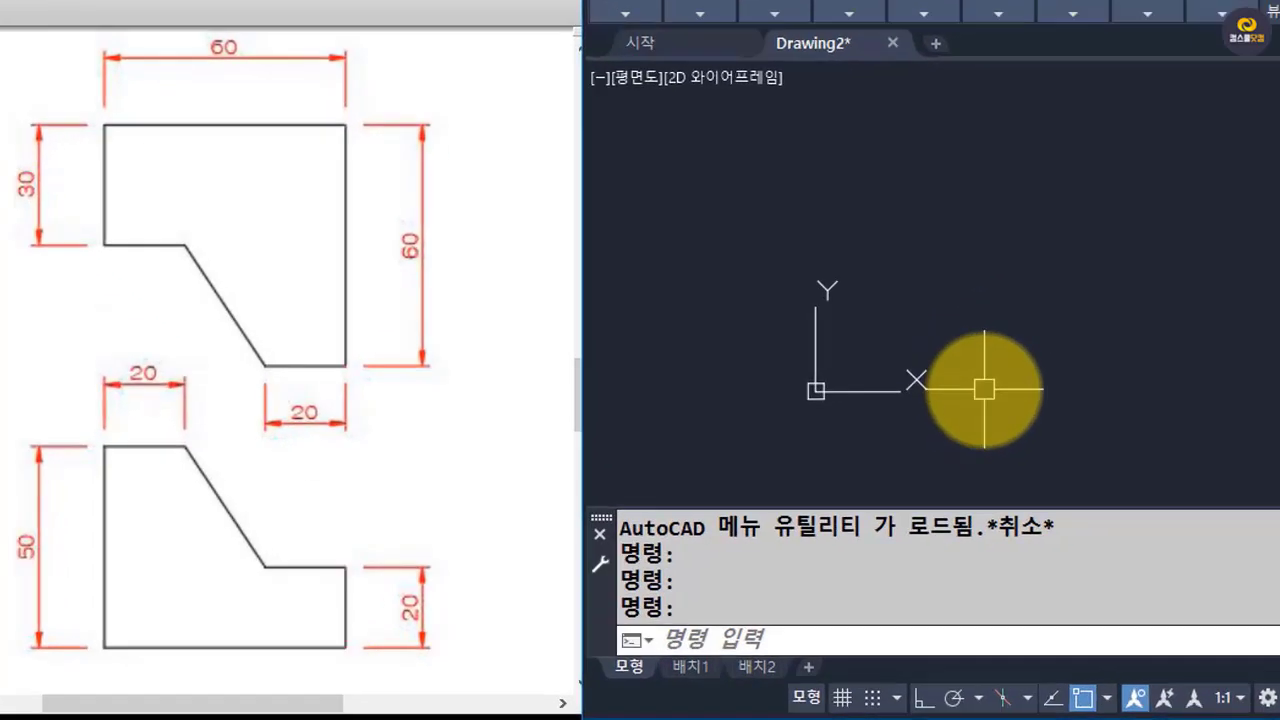
pyautogui.write('L')
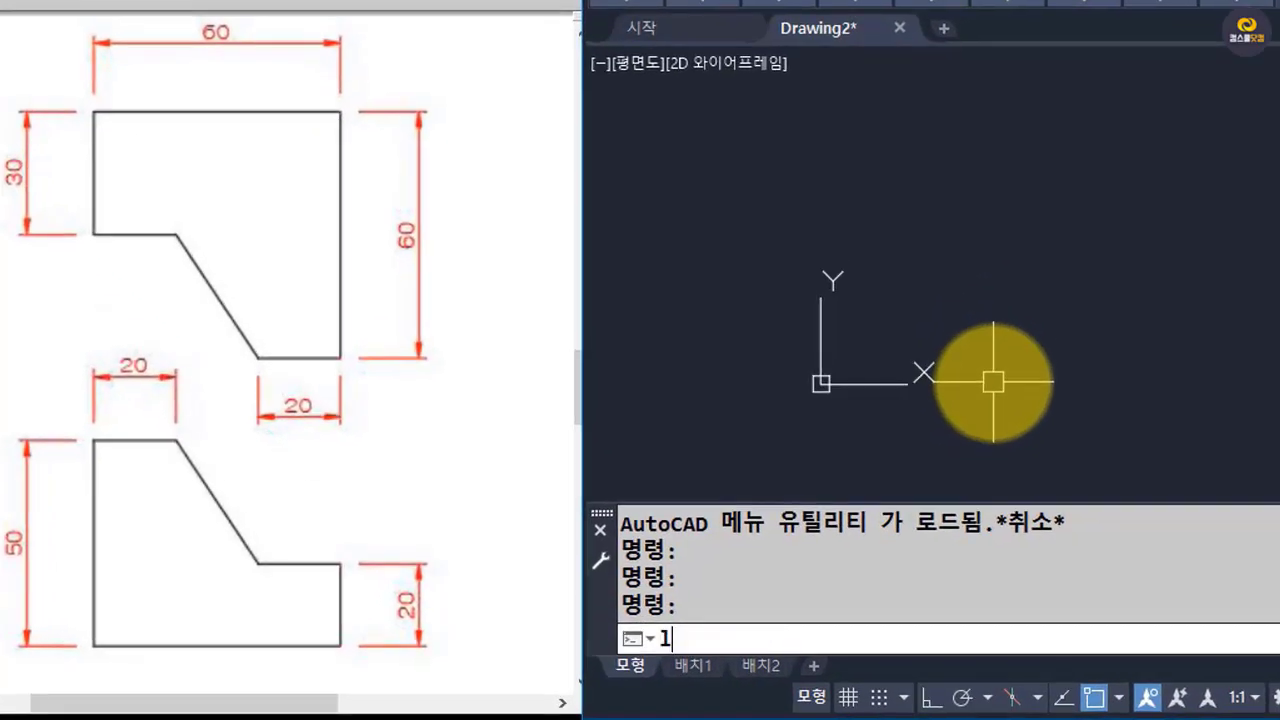
pyautogui.press('Return')
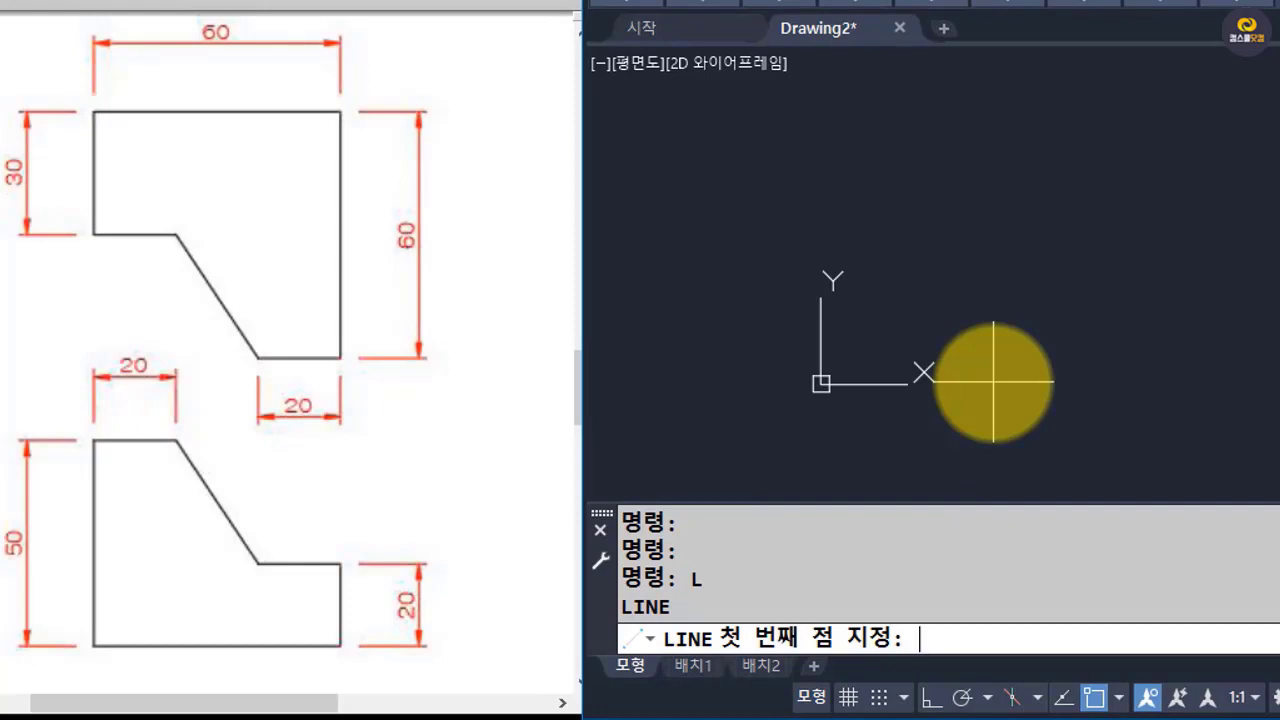
pyautogui.write('10,10')
pyautogui.press('Return')
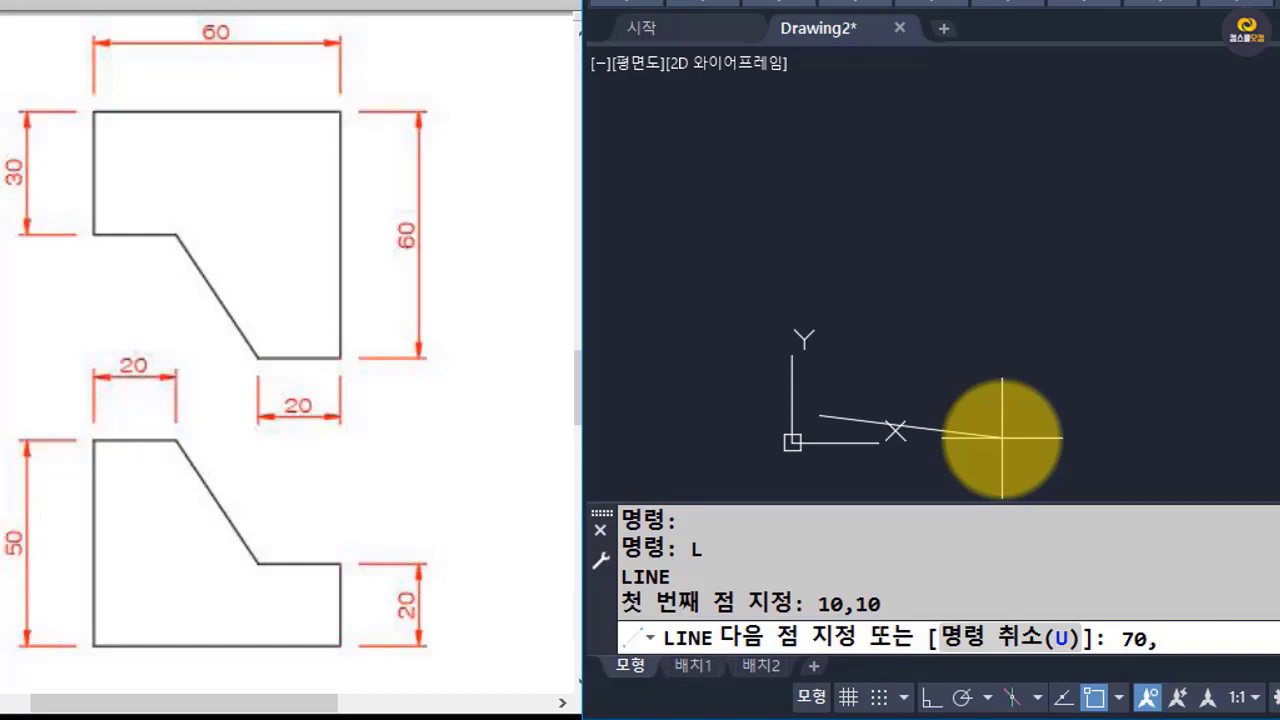
pyautogui.press('Return')
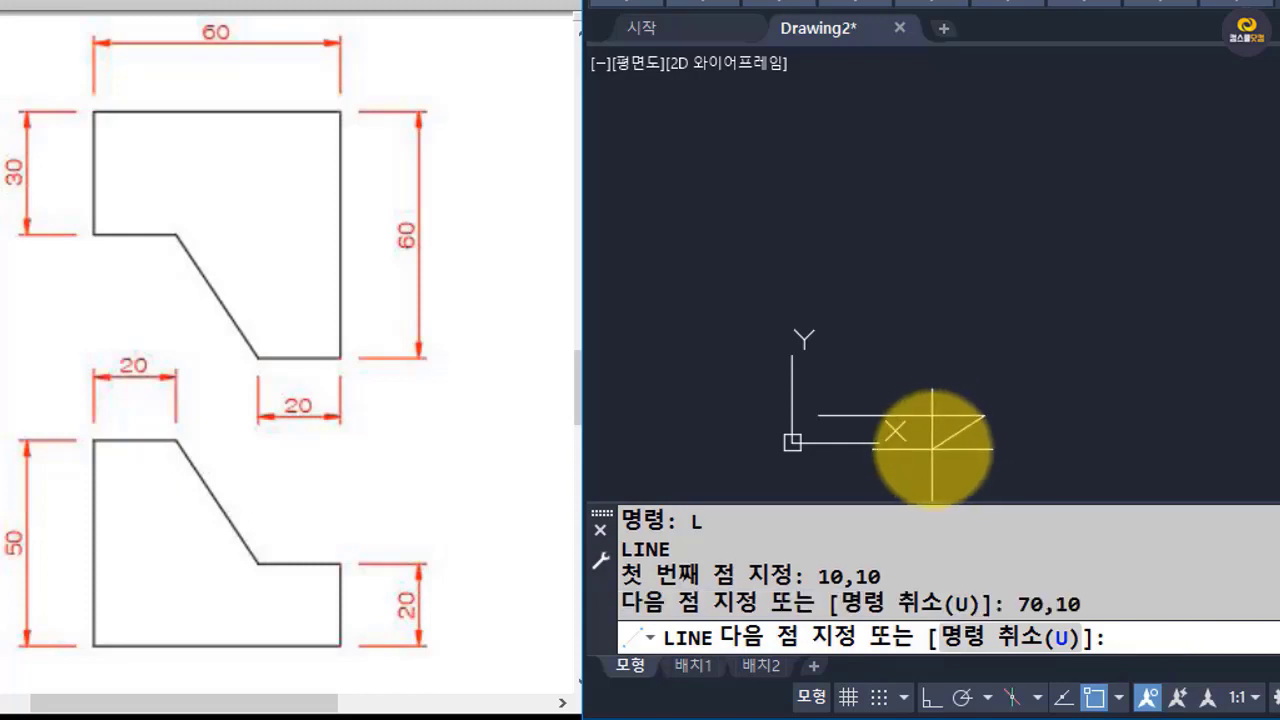
# Continue the line through absolute points 70,30, 50,30 and 30,60 to form the step and the sloped edge.
pyautogui.scroll(2, 940, 445)
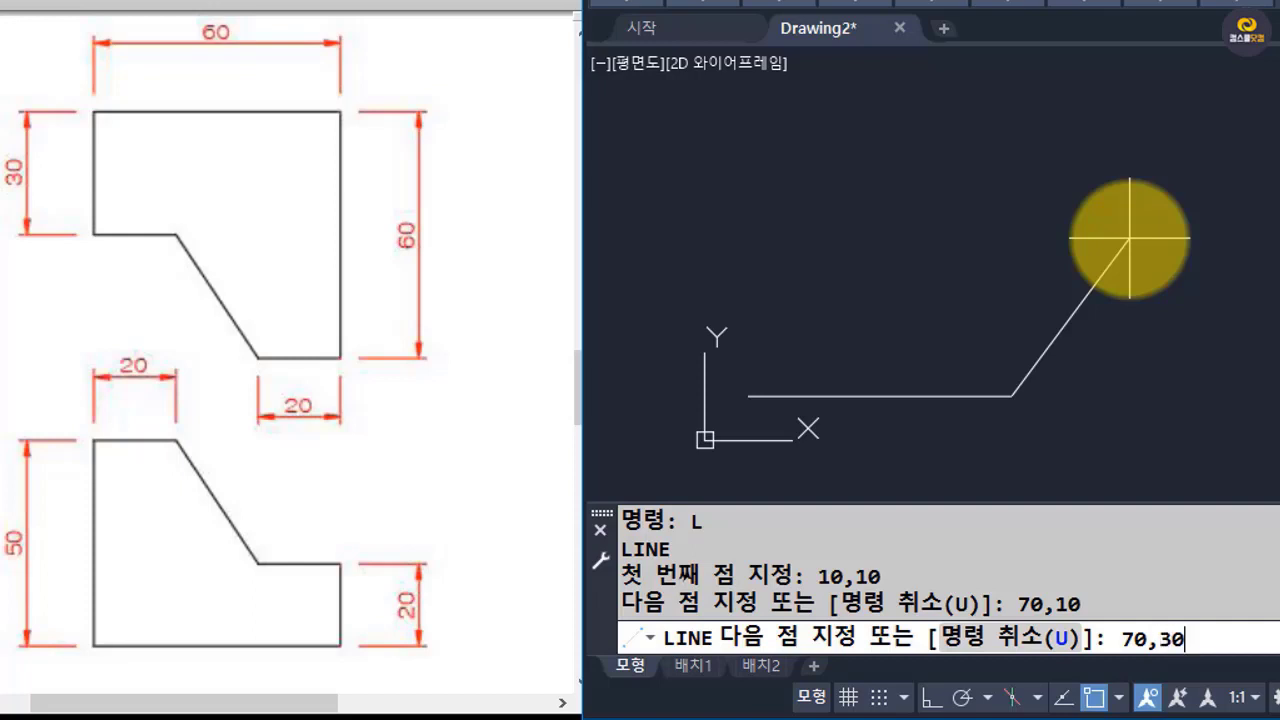
pyautogui.press('Return')
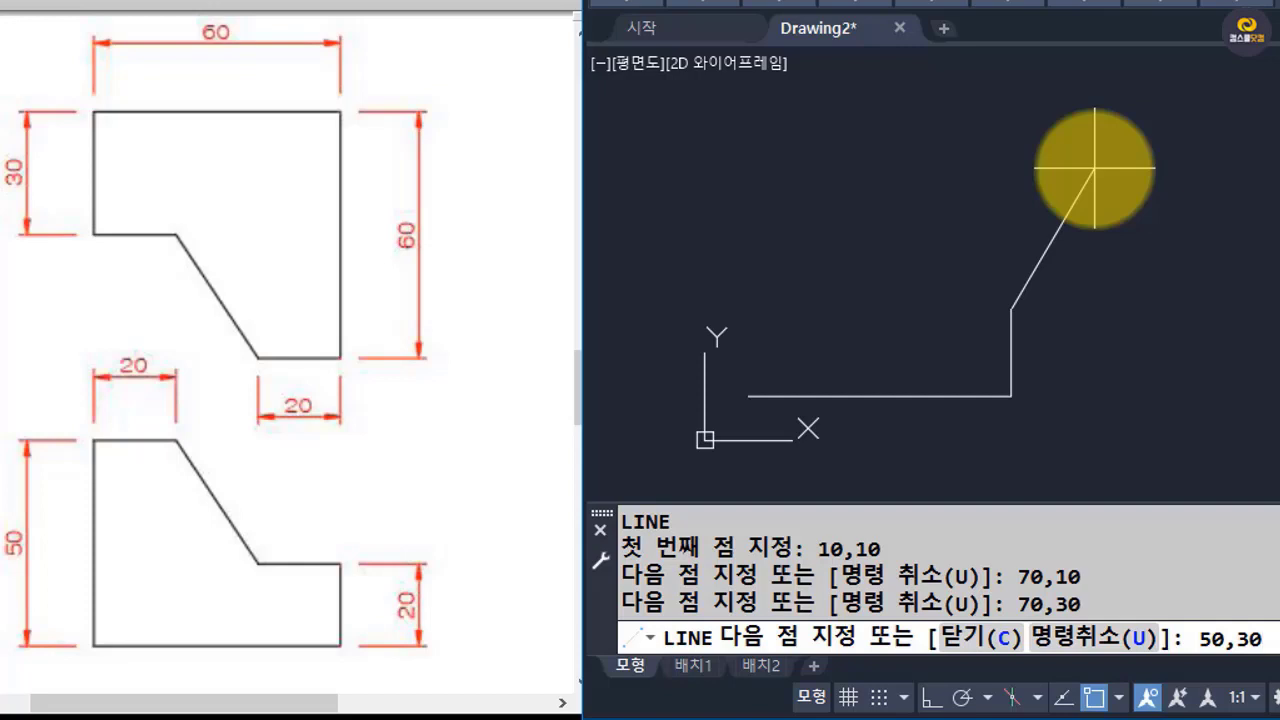
pyautogui.press('Return')
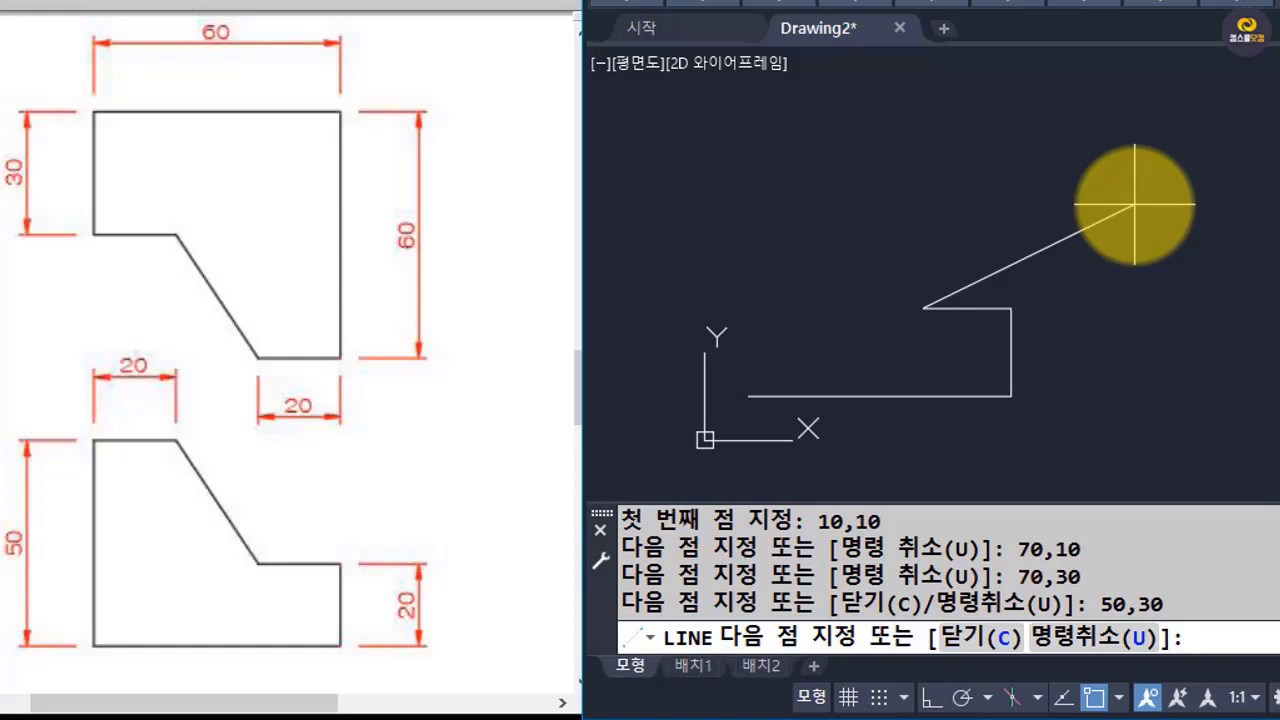
pyautogui.write('30,')
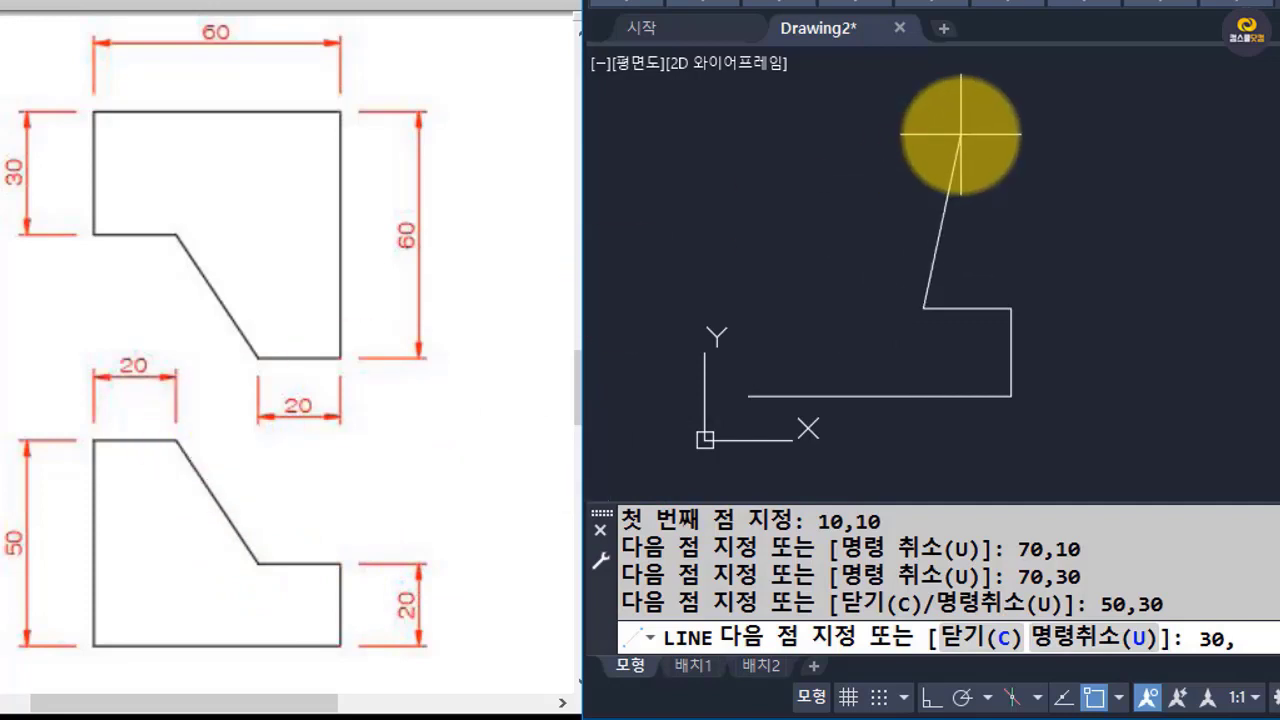
pyautogui.write('60')
pyautogui.press('Return')
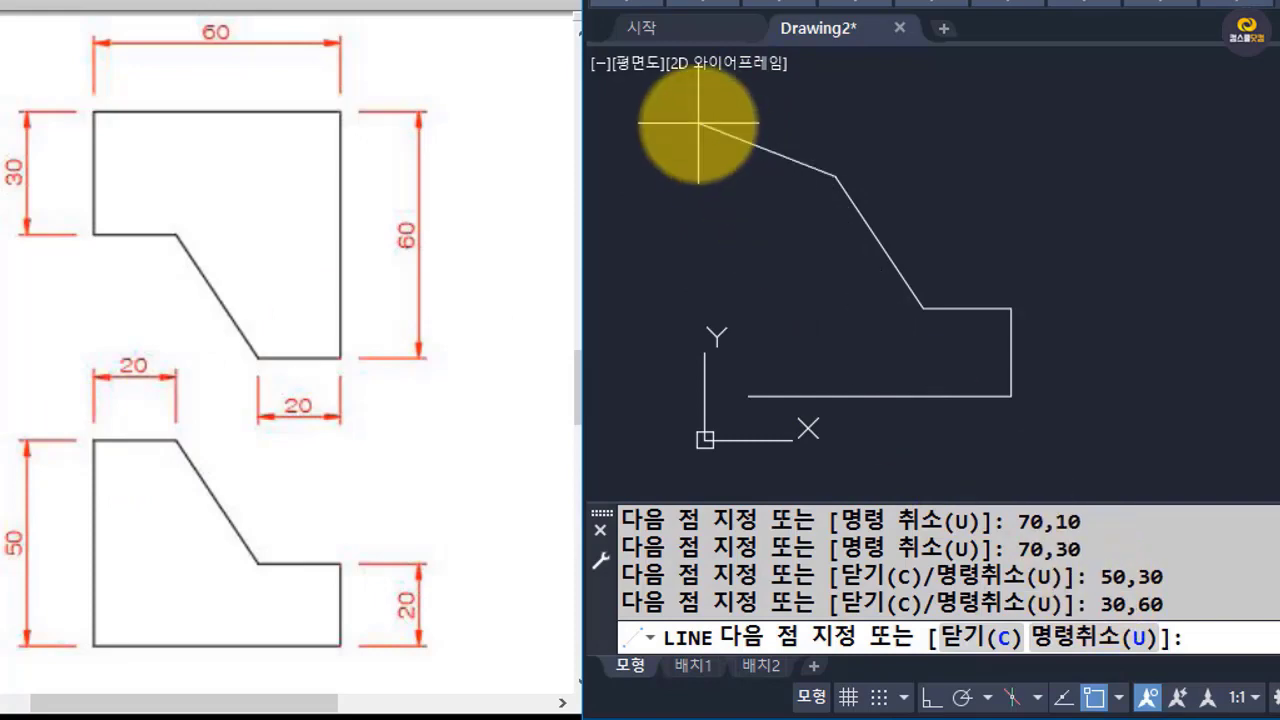
# Close the outline by continuing the line to 10,60 and back to 10,10, and end the Line command.
pyautogui.write('0')
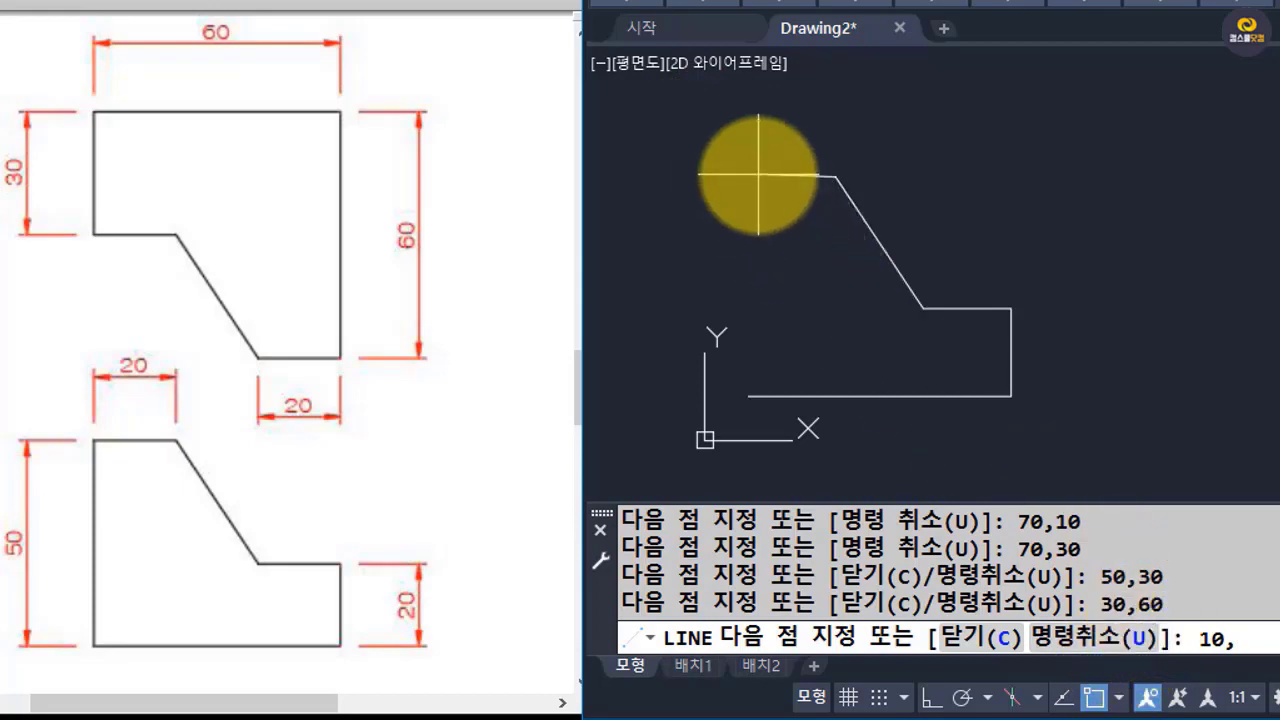
pyautogui.write(',60')
pyautogui.press('Return')
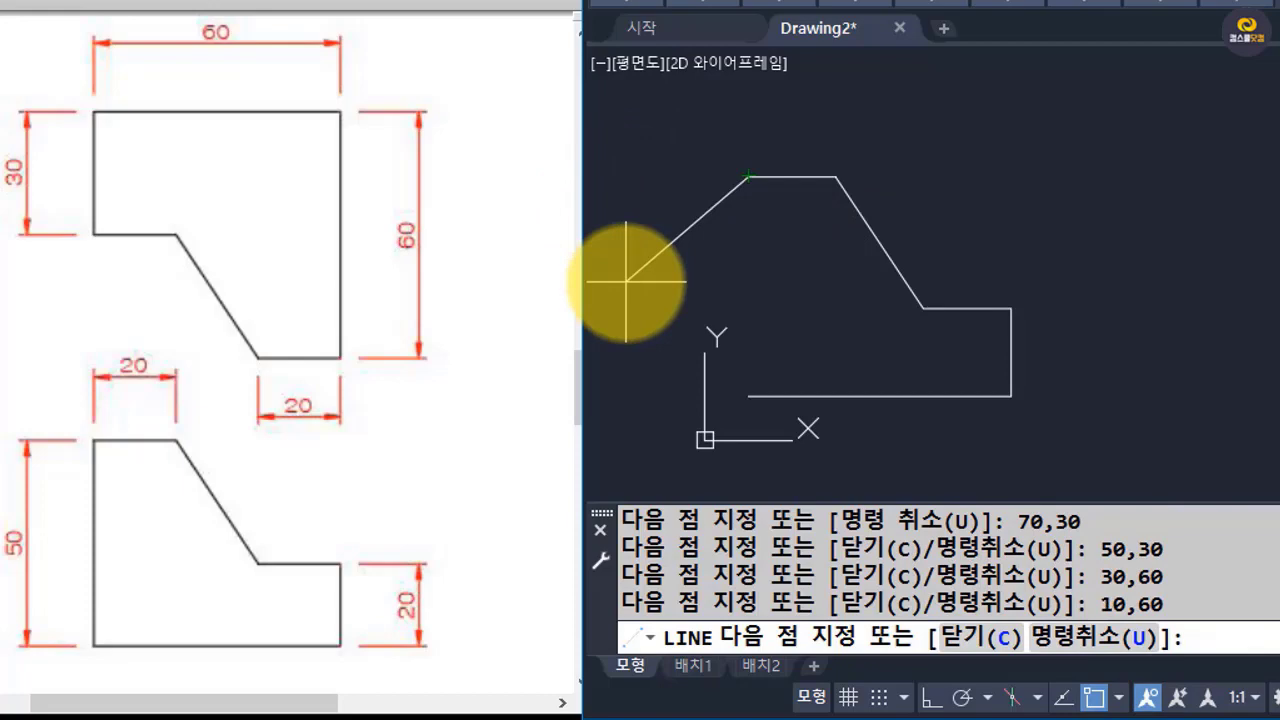
pyautogui.write('10,10')
pyautogui.press('Return')
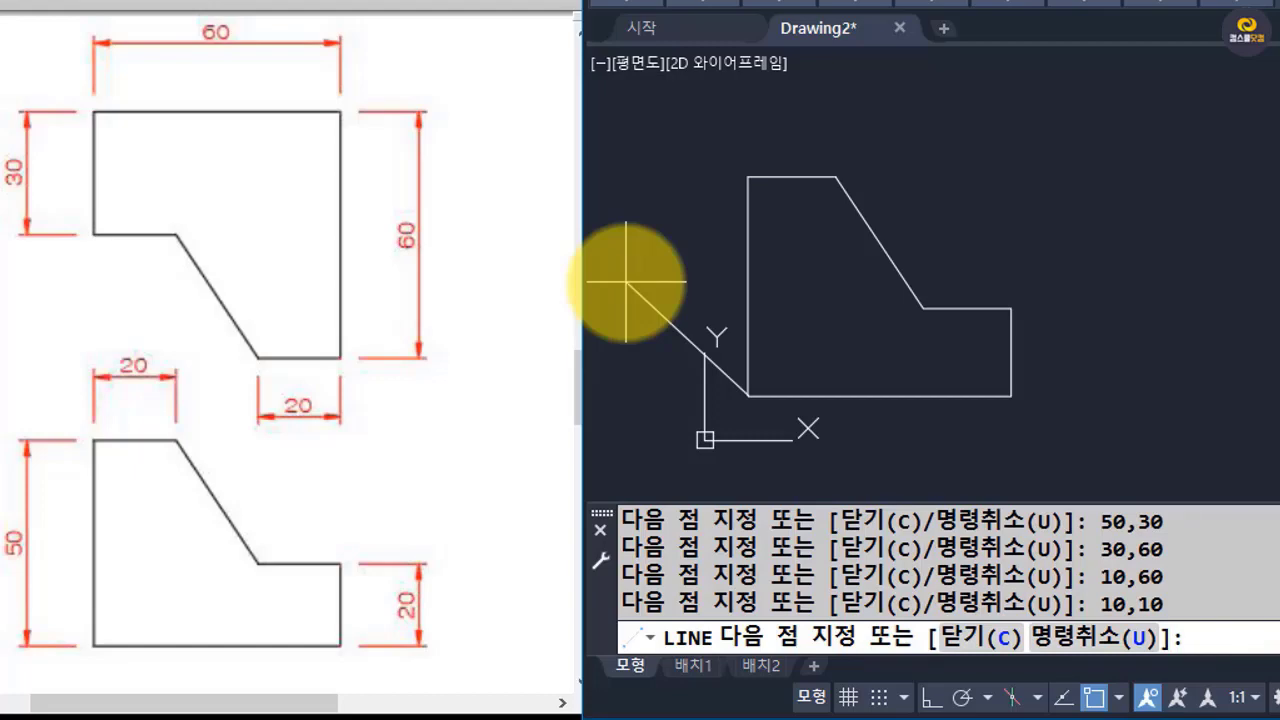
pyautogui.press('Return')
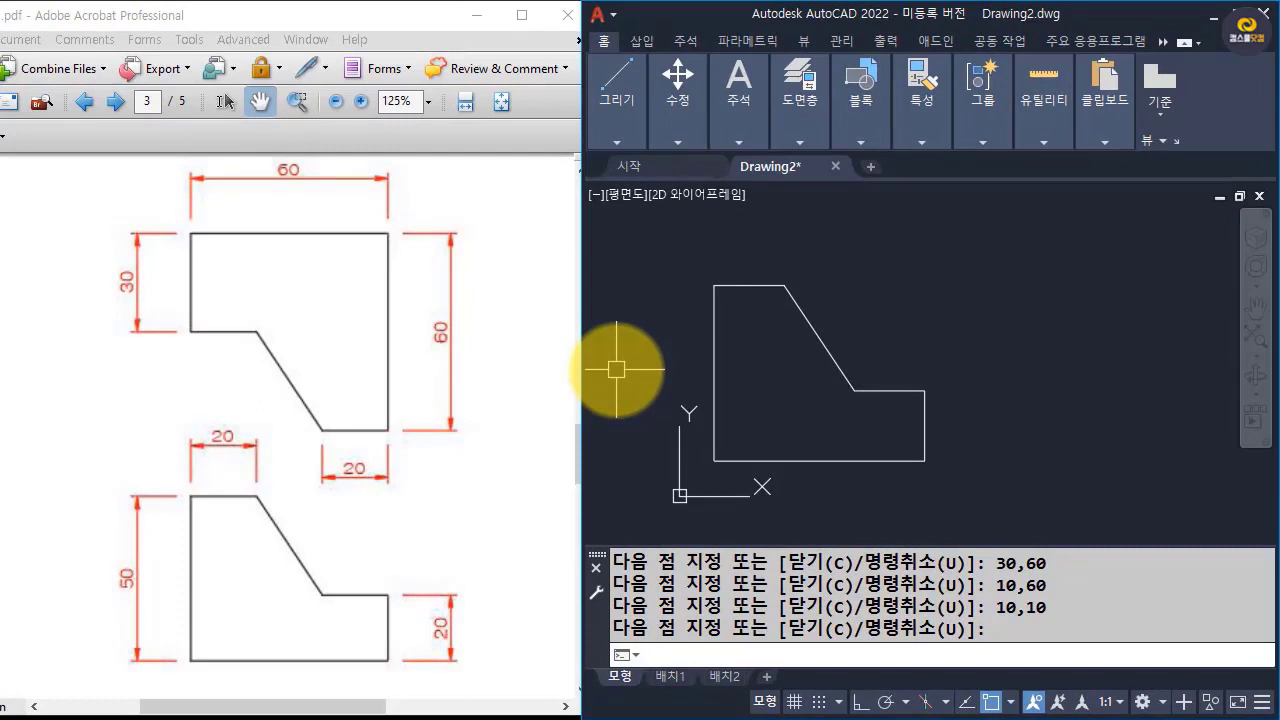
# Add a vertical linear dimension for the height of the figure's left edge, placed outside the outline.
pyautogui.moveTo(789, 443); pyautogui.dragTo(849, 449, button='middle')
pyautogui.write('dl')
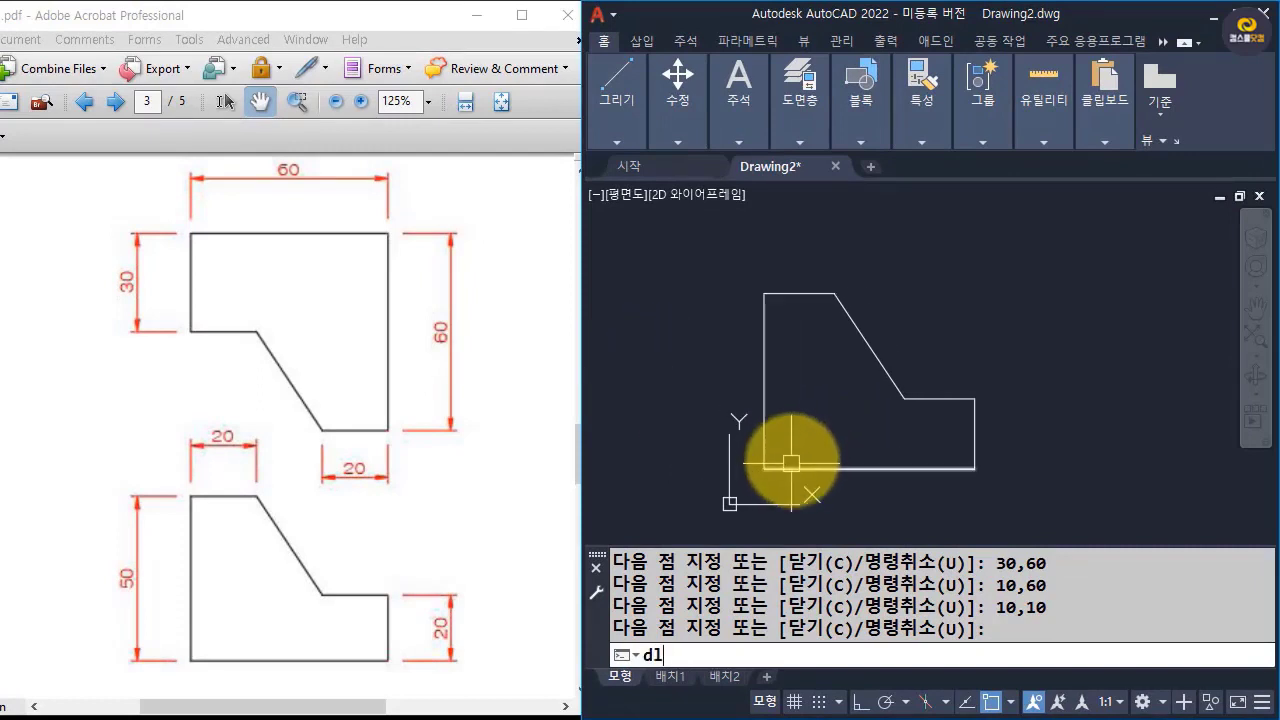
pyautogui.write('i')
pyautogui.press('Return')
pyautogui.click(766, 466)
pyautogui.click(773, 303)
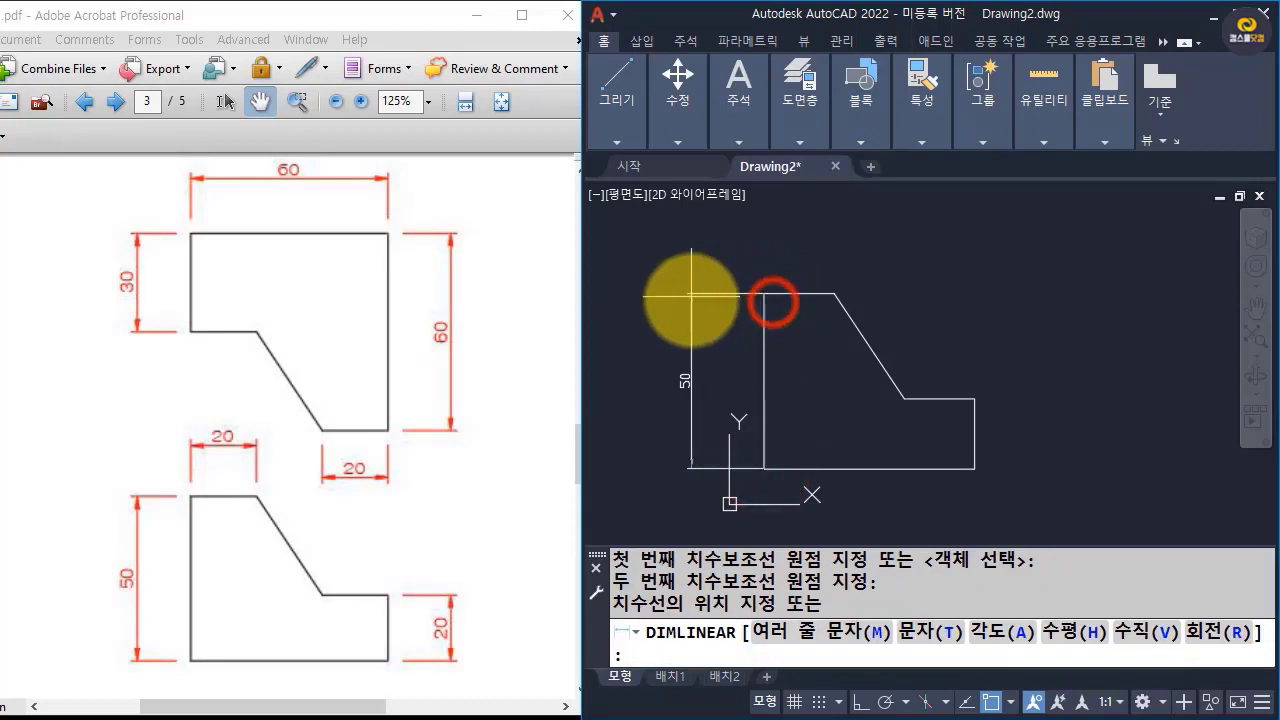
pyautogui.click(706, 297)
# Add aligned vertical linear dimensions beside the figure for the short right edge and the rise from the step to the top edge.
pyautogui.press('Return')
pyautogui.click(974, 467)
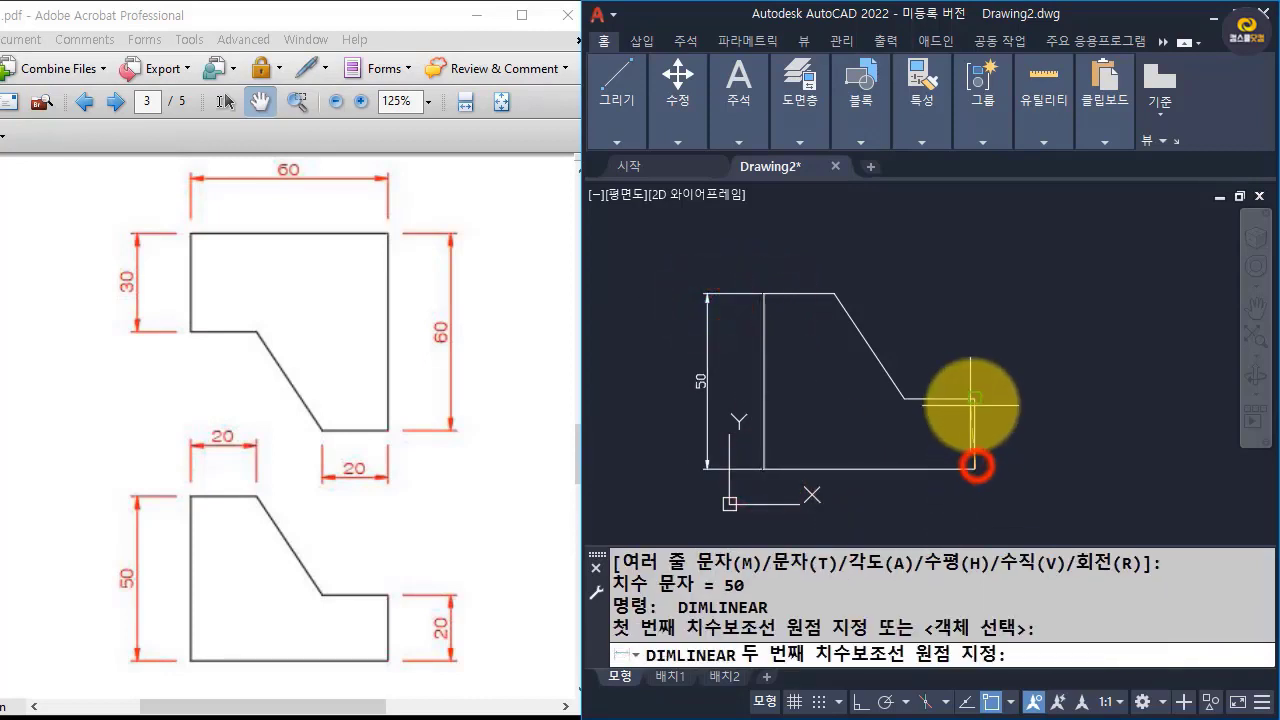
pyautogui.click(974, 399)
pyautogui.click(1025, 405)
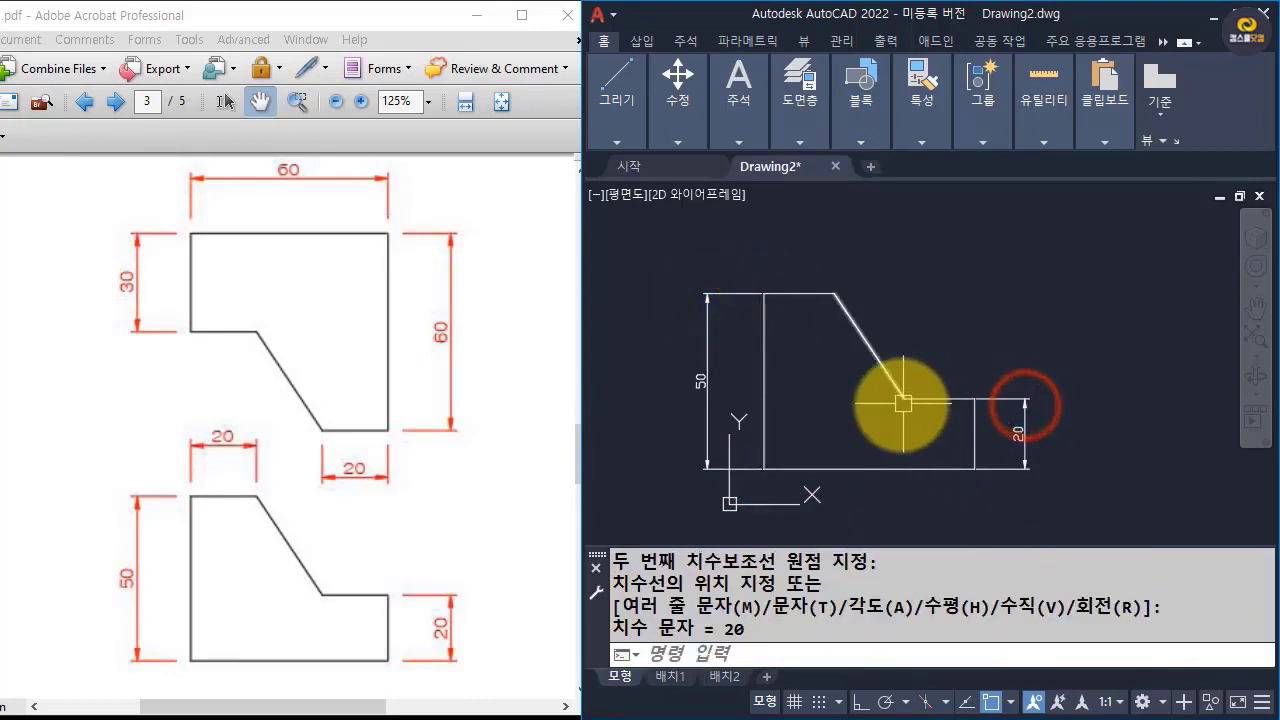
pyautogui.press('Return')
pyautogui.click(974, 399)
pyautogui.click(835, 294)
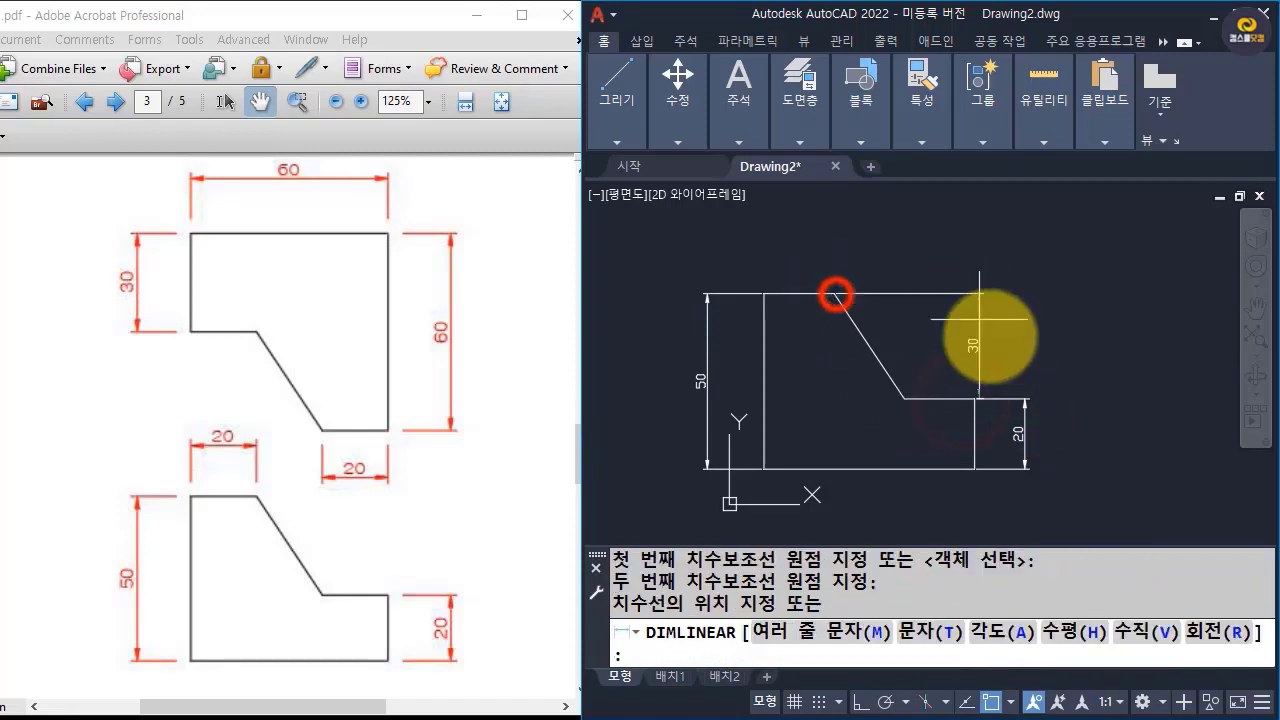
pyautogui.click(1025, 379)
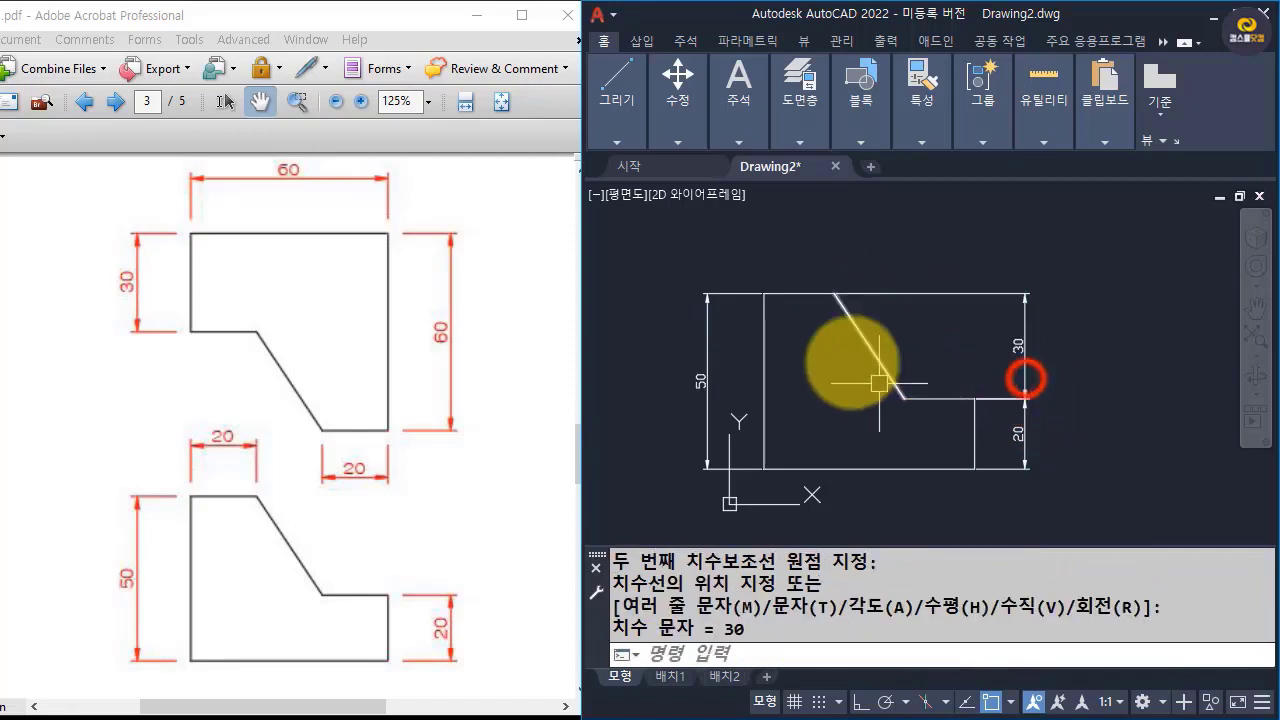
# Add a horizontal linear dimension for the step edge's width, placed above the figure.
pyautogui.press('Return')
pyautogui.click(974, 399)
pyautogui.click(905, 399)
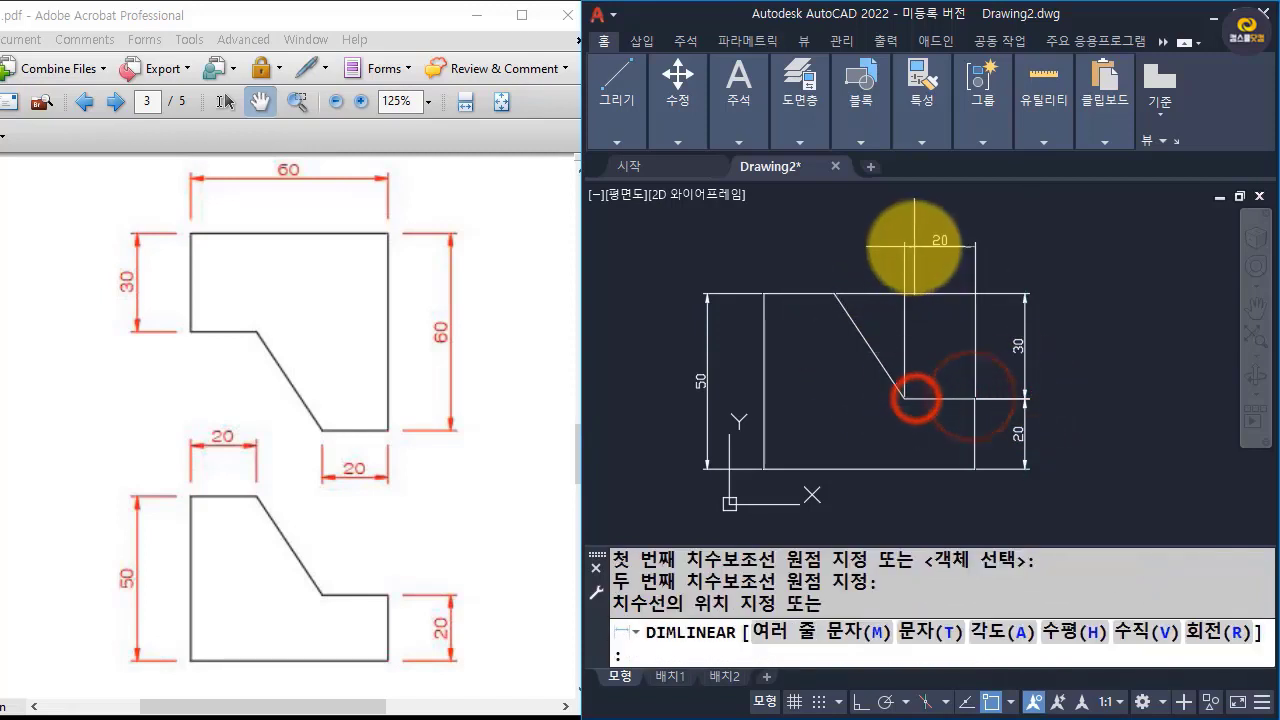
pyautogui.click(913, 243)
# Continue the horizontal dimension across the sloped edge and the top edge to the upper-left corner with DIMCONTINUE.
pyautogui.write('dc')
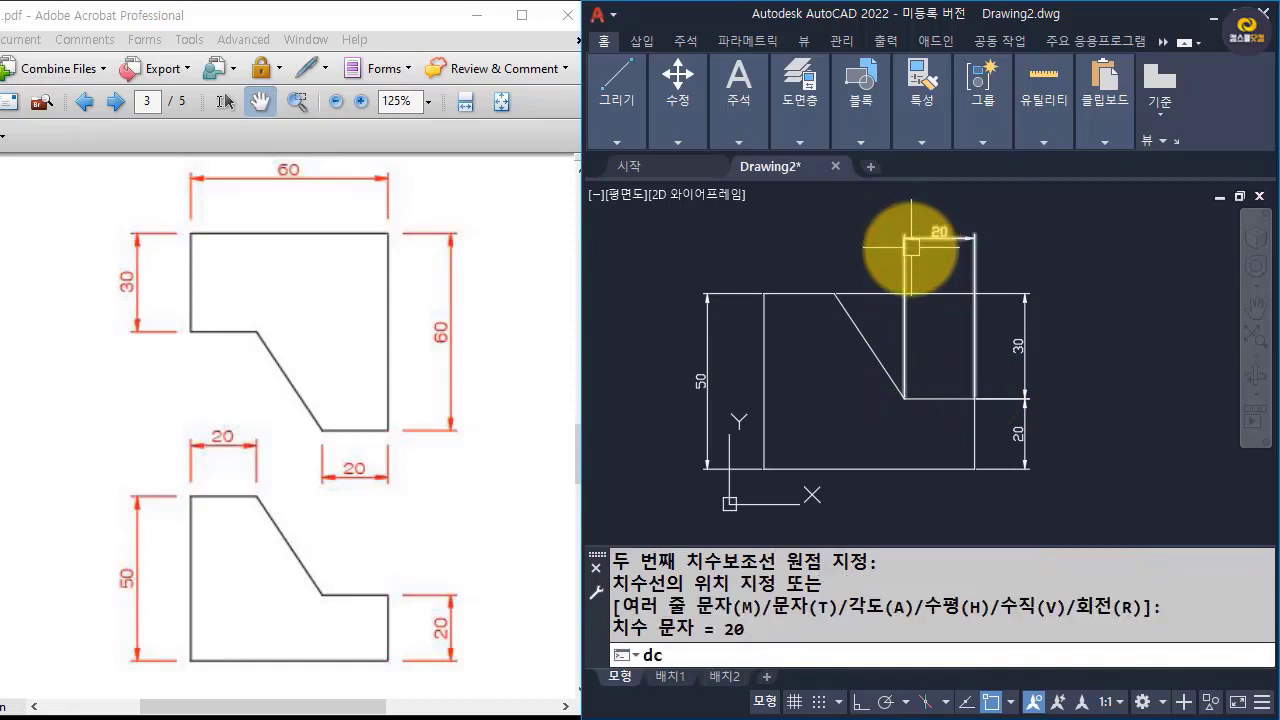
pyautogui.write('o')
pyautogui.press('Return')
pyautogui.click(834, 293)
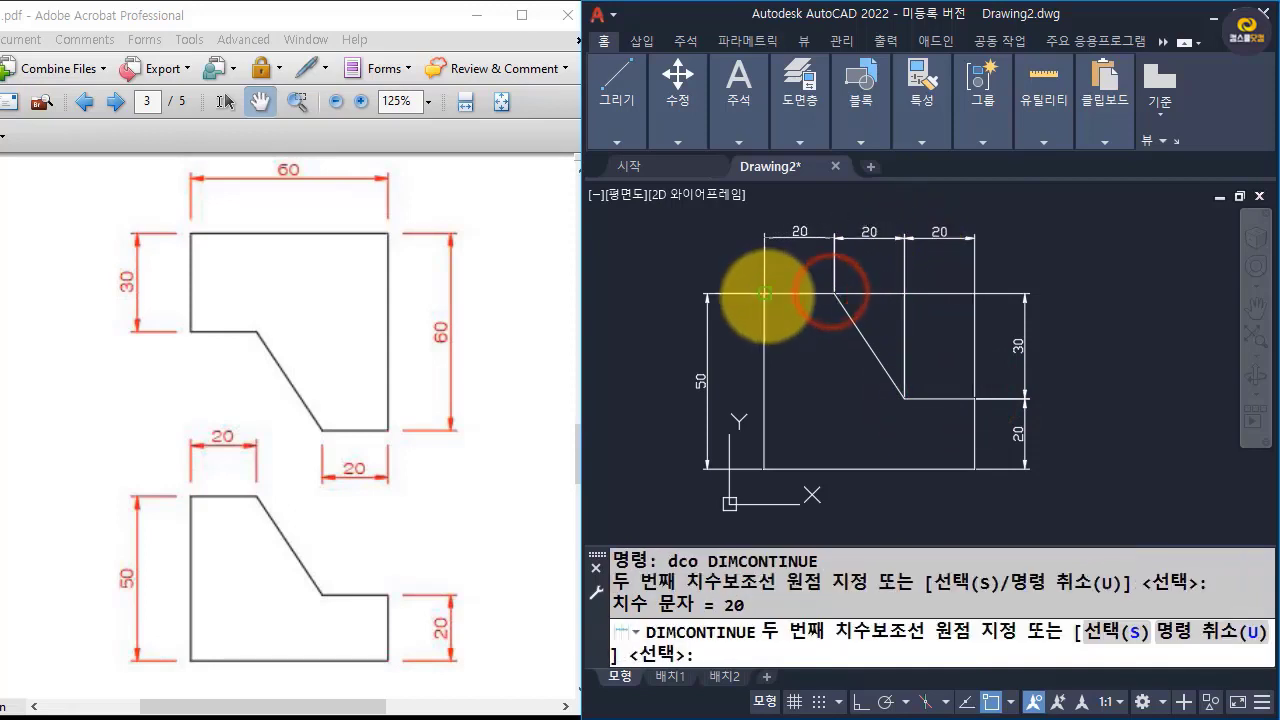
pyautogui.click(764, 293)
pyautogui.press('Return')
# Add a linear dimension for the bottom edge's full width below the figure, and window-select the figure's outline.
pyautogui.press('Return')
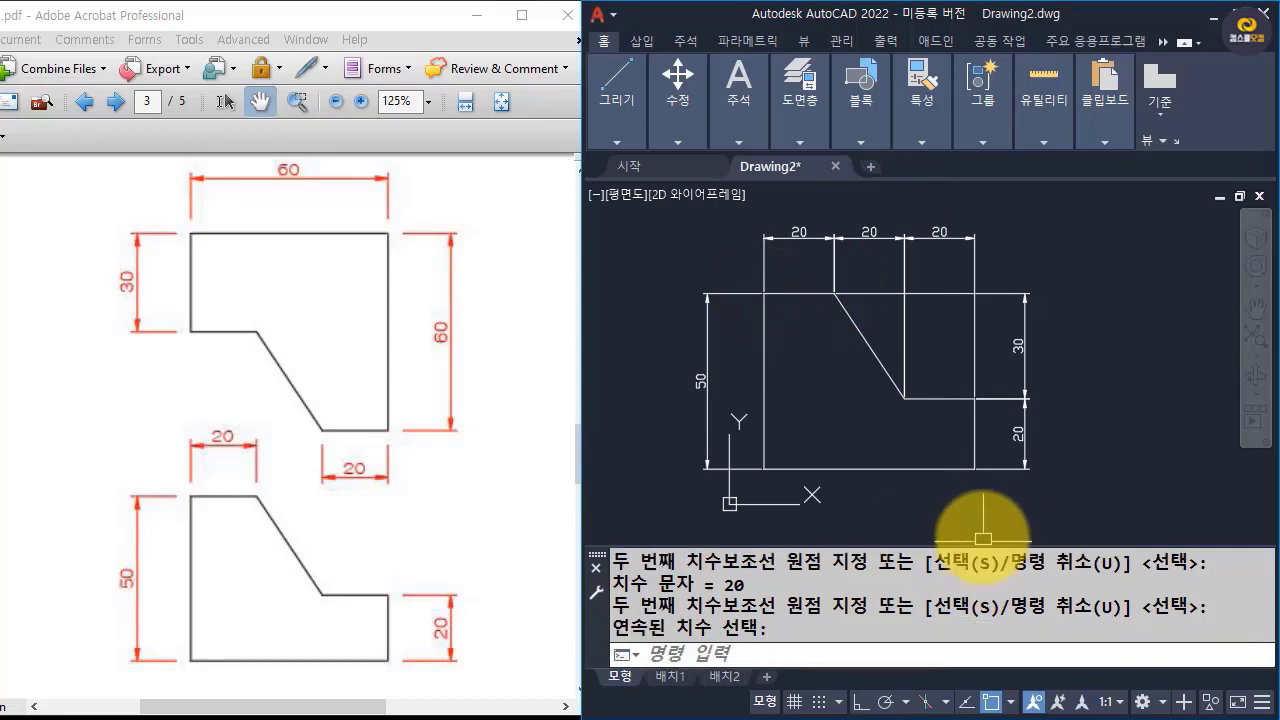
pyautogui.write('dli')
pyautogui.press('Return')
pyautogui.click(764, 467)
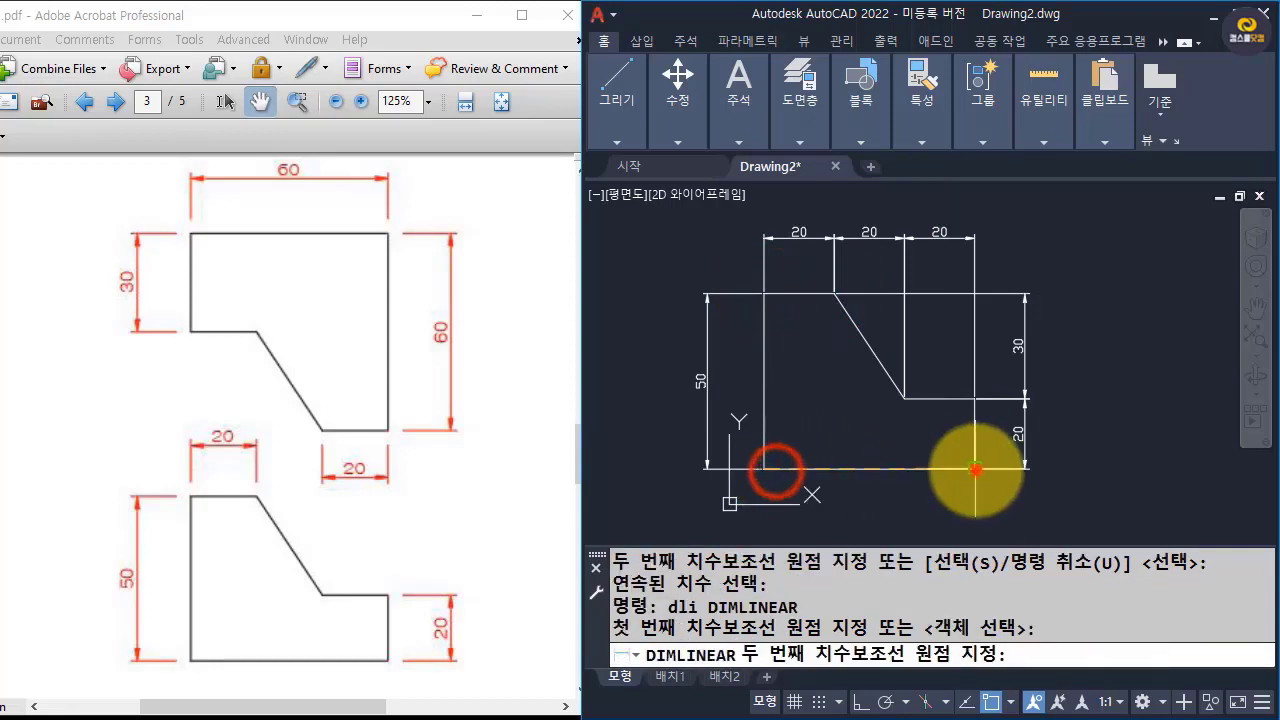
pyautogui.click(975, 467)
pyautogui.click(966, 505)
pyautogui.click(738, 279)
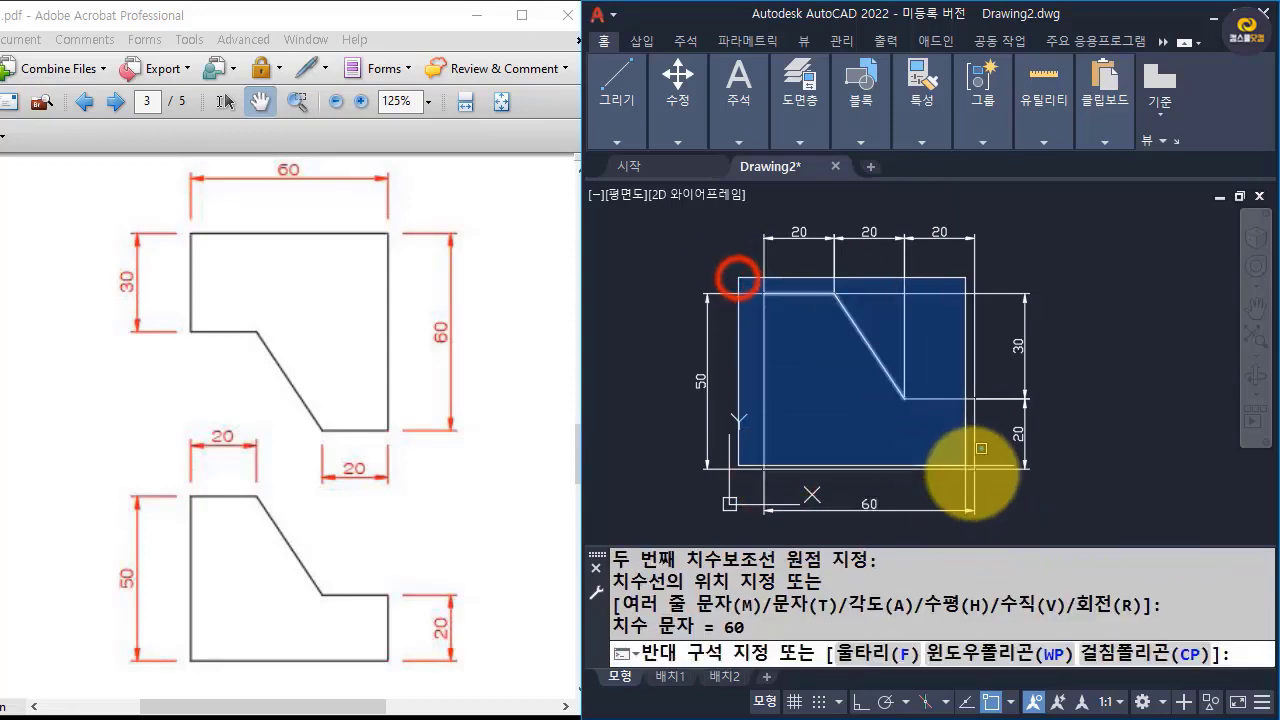
pyautogui.click(982, 476)
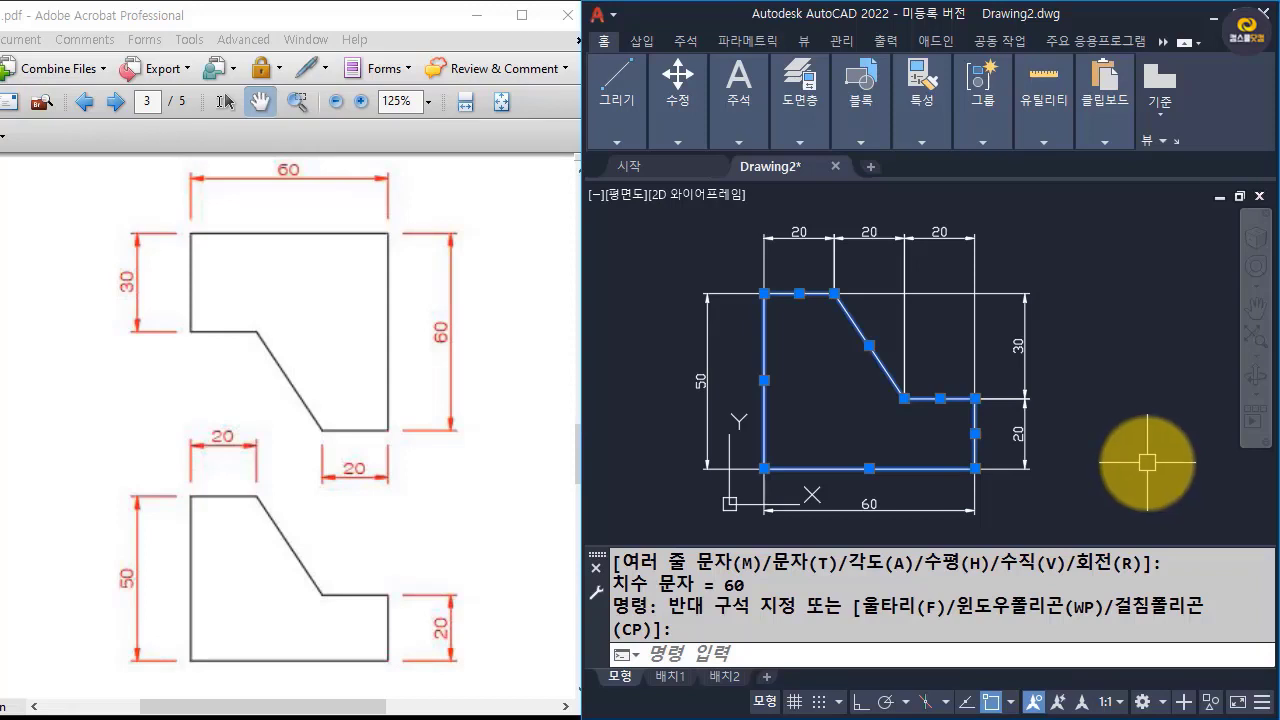
# Switch to Adobe Acrobat, maximize it in full-screen view and advance to the relative-coordinates (@X,Y) slide.
pyautogui.click(521, 15)
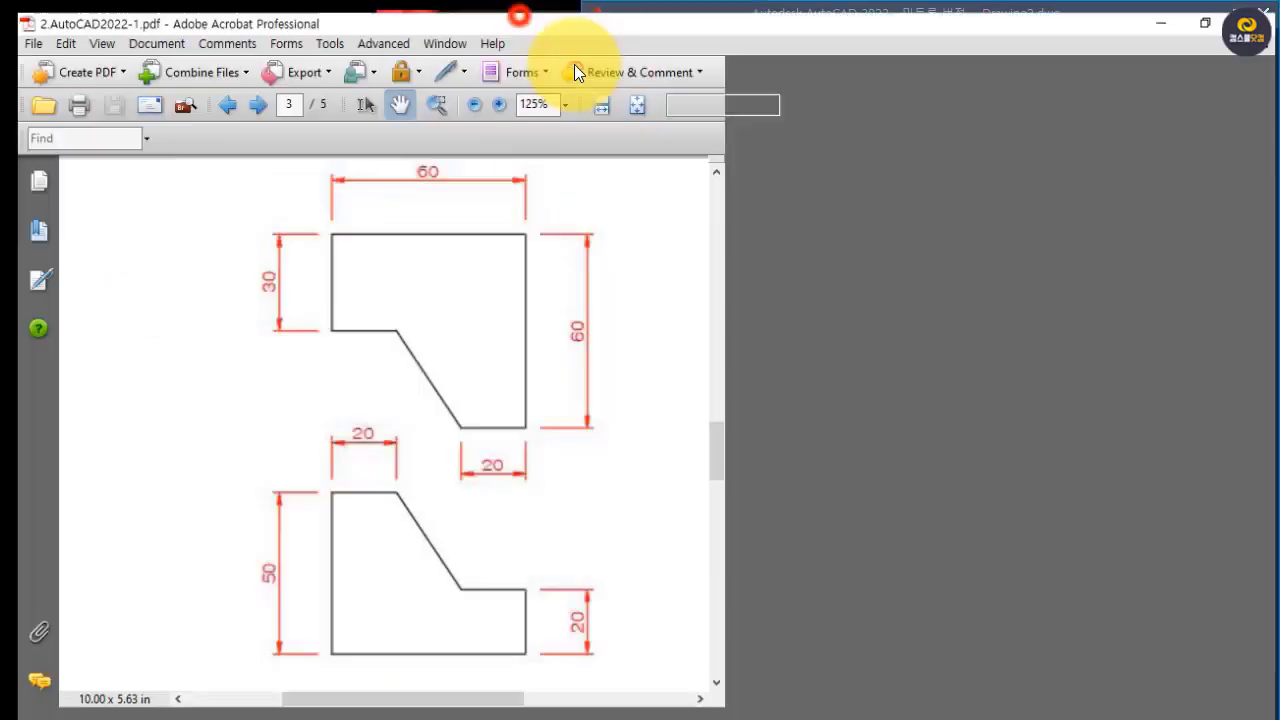
pyautogui.hotkey('ctrl', 'l')
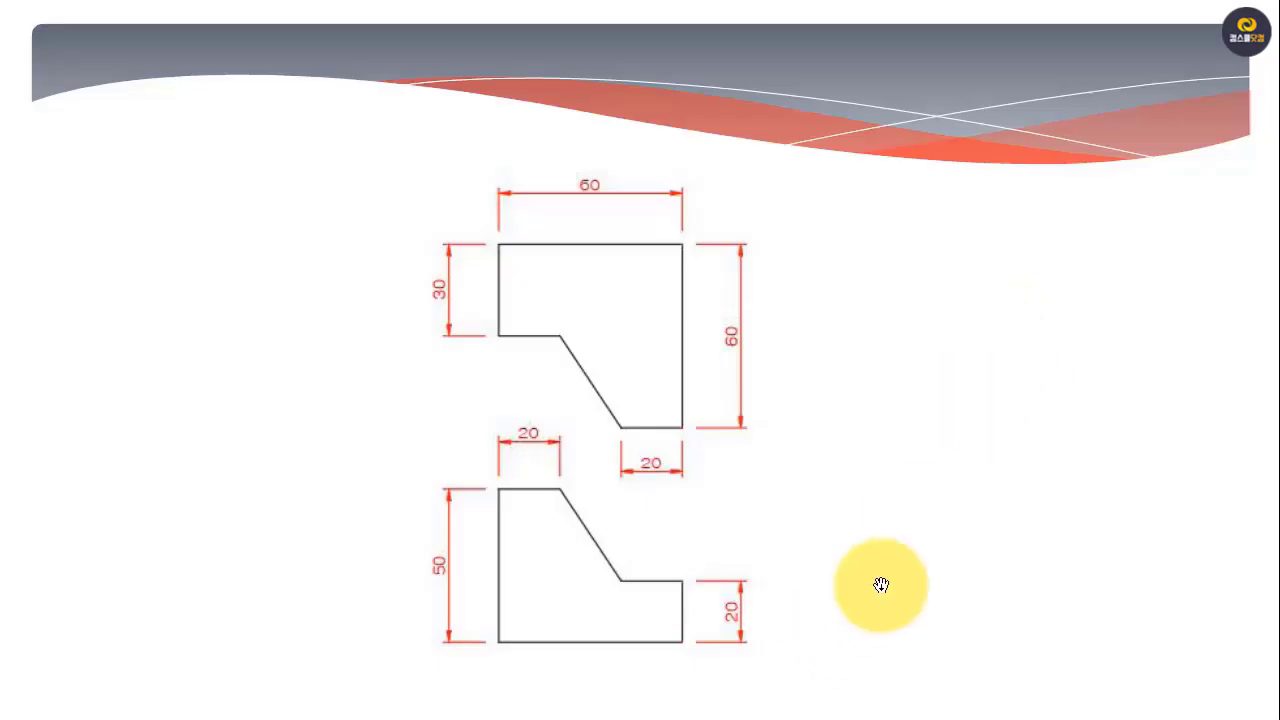
pyautogui.click(890, 576)
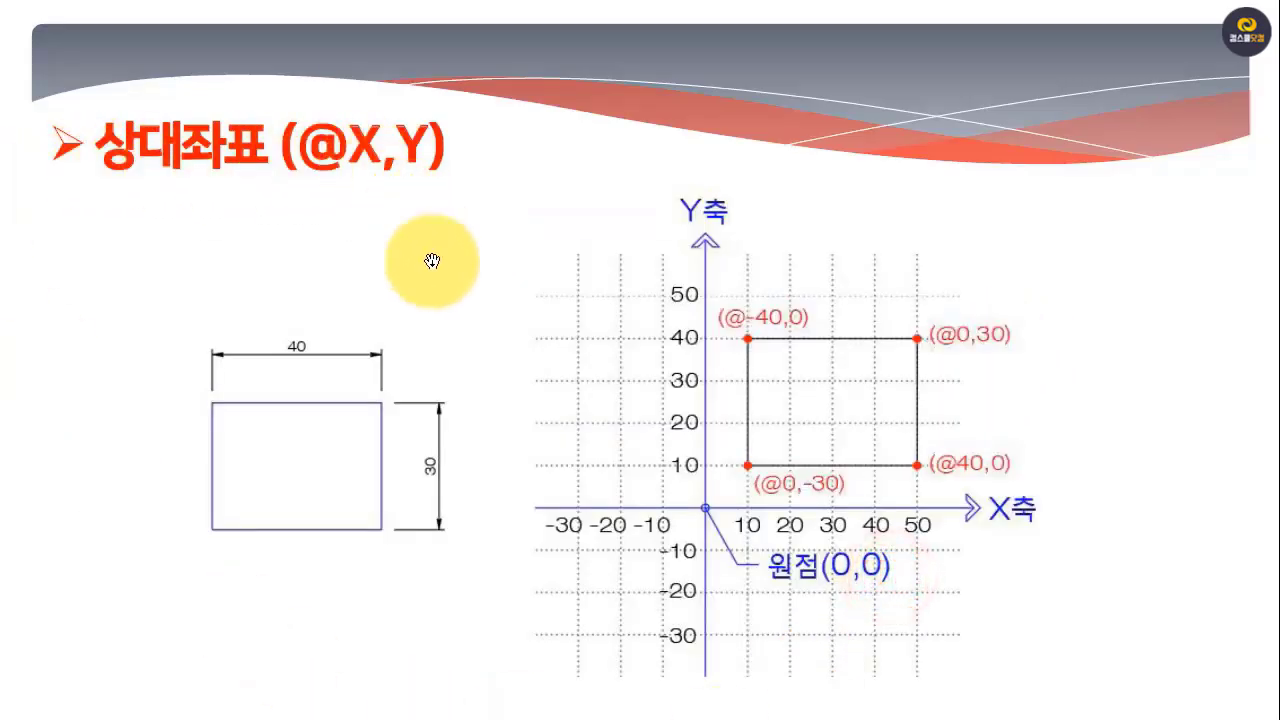
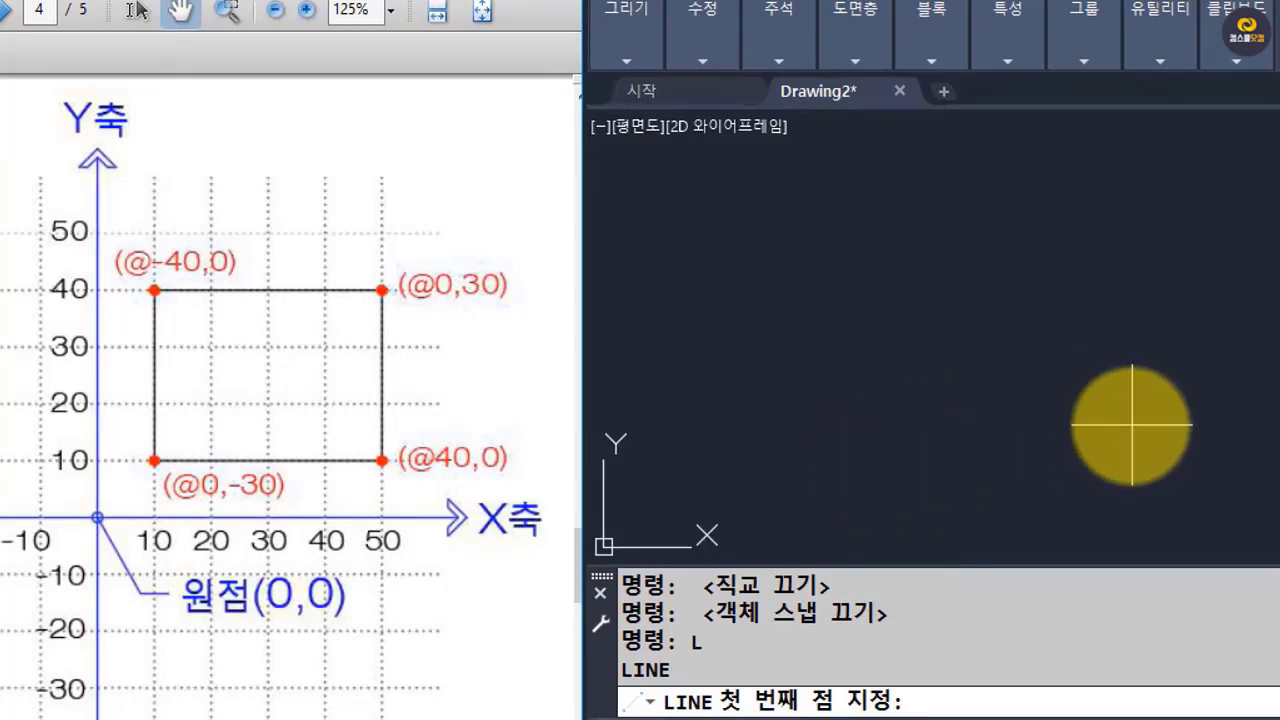
pyautogui.click(824, 418)
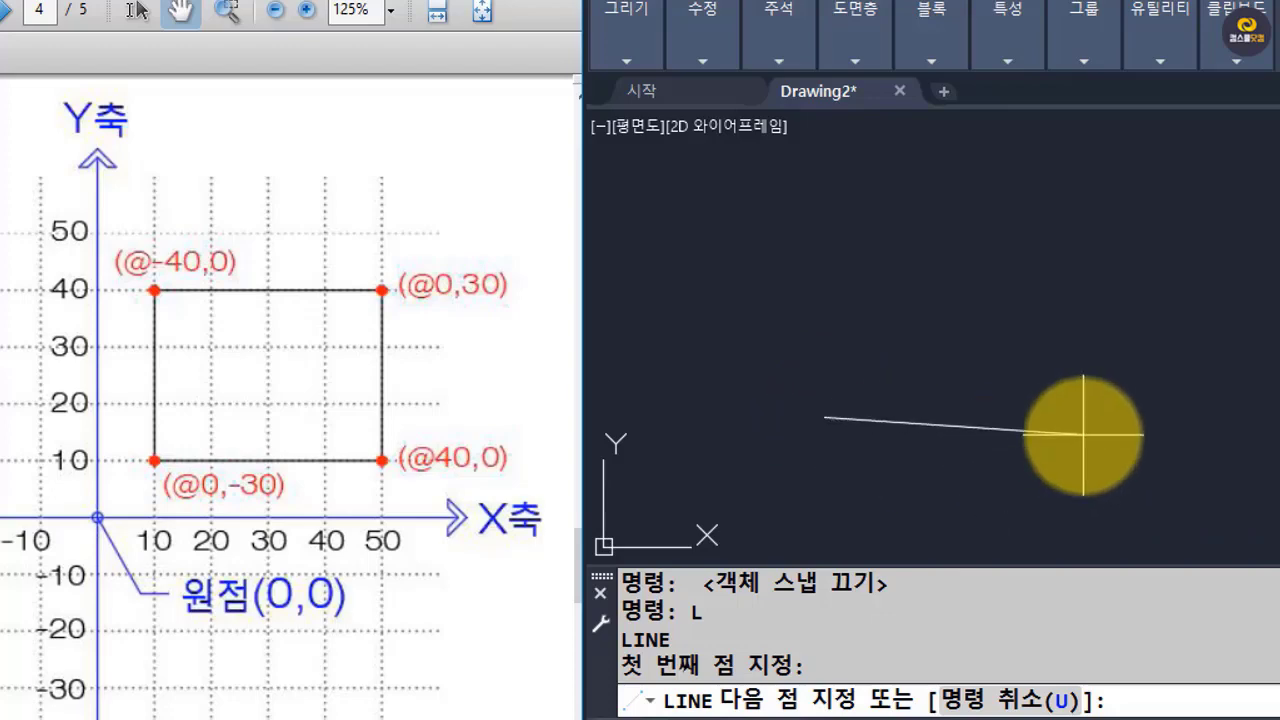
pyautogui.write('@40,0')
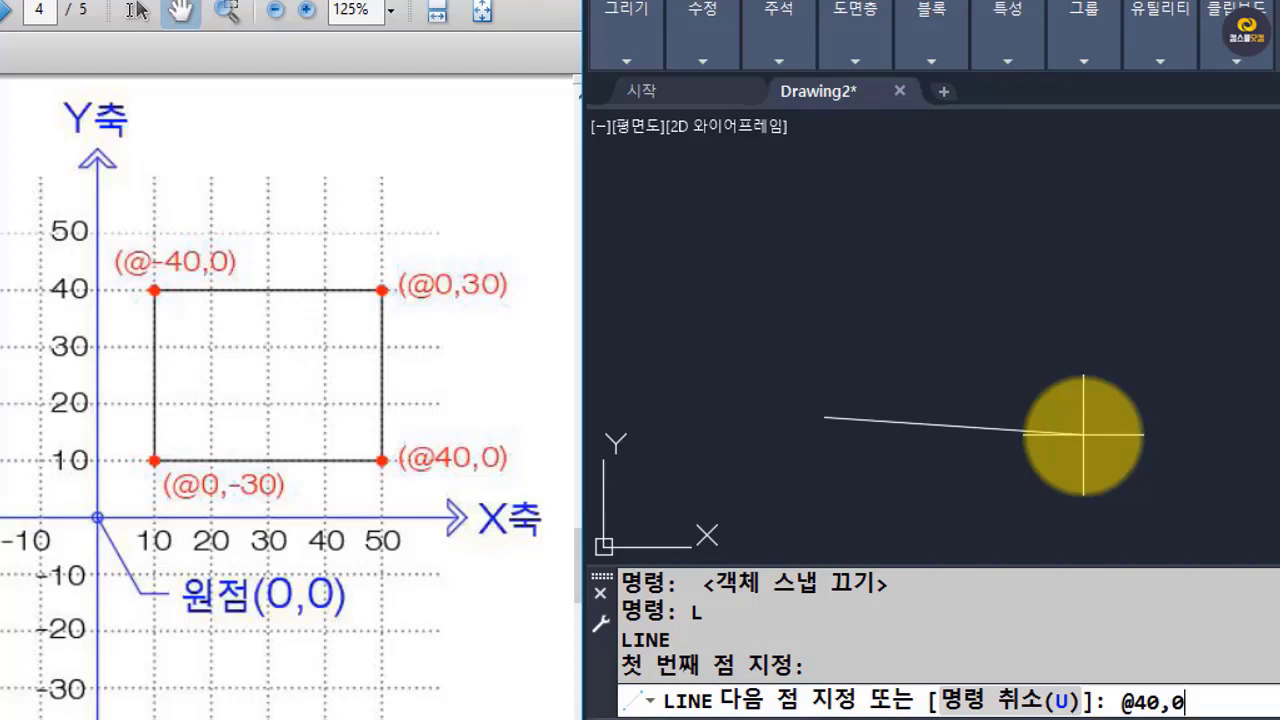
pyautogui.press('Return')
# Draw the rectangle's right edge upward from the bottom edge's end to @0,30.
pyautogui.scroll(-9, 1172, 450)
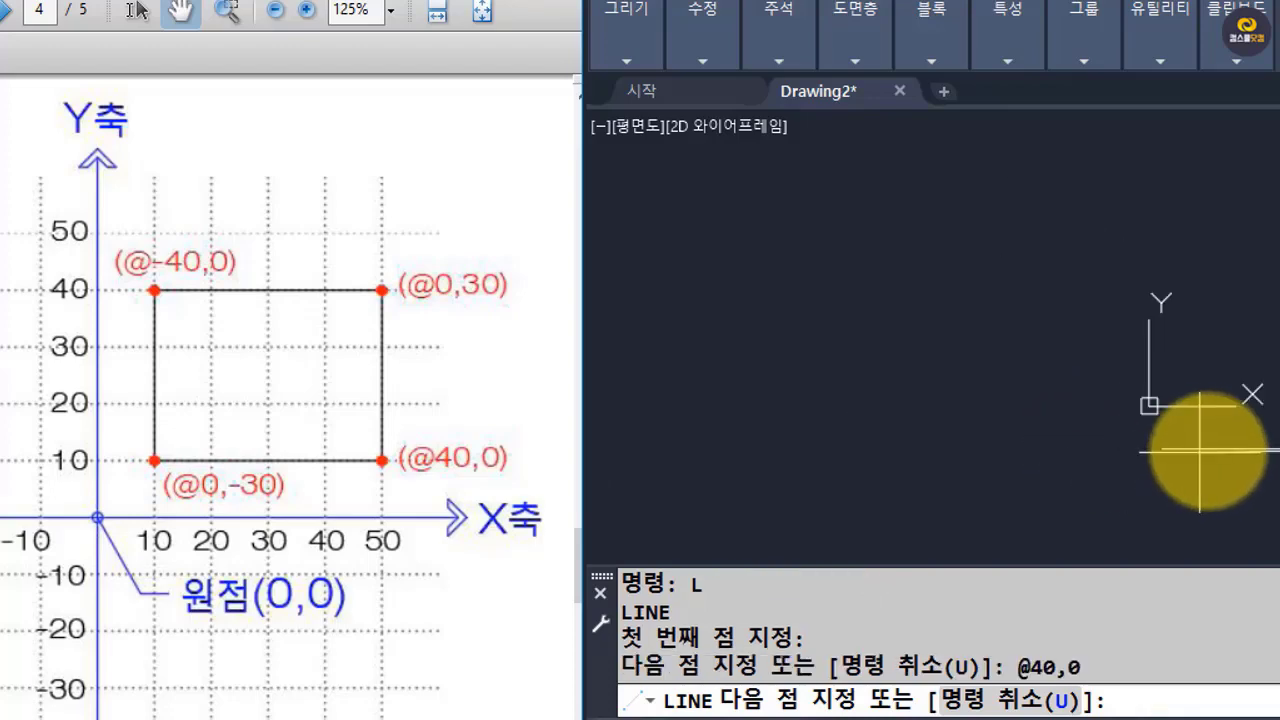
pyautogui.moveTo(1200, 447); pyautogui.dragTo(688, 434, button='middle')
pyautogui.scroll(4, 892, 452)
pyautogui.moveTo(1010, 476); pyautogui.dragTo(1172, 457, button='middle')
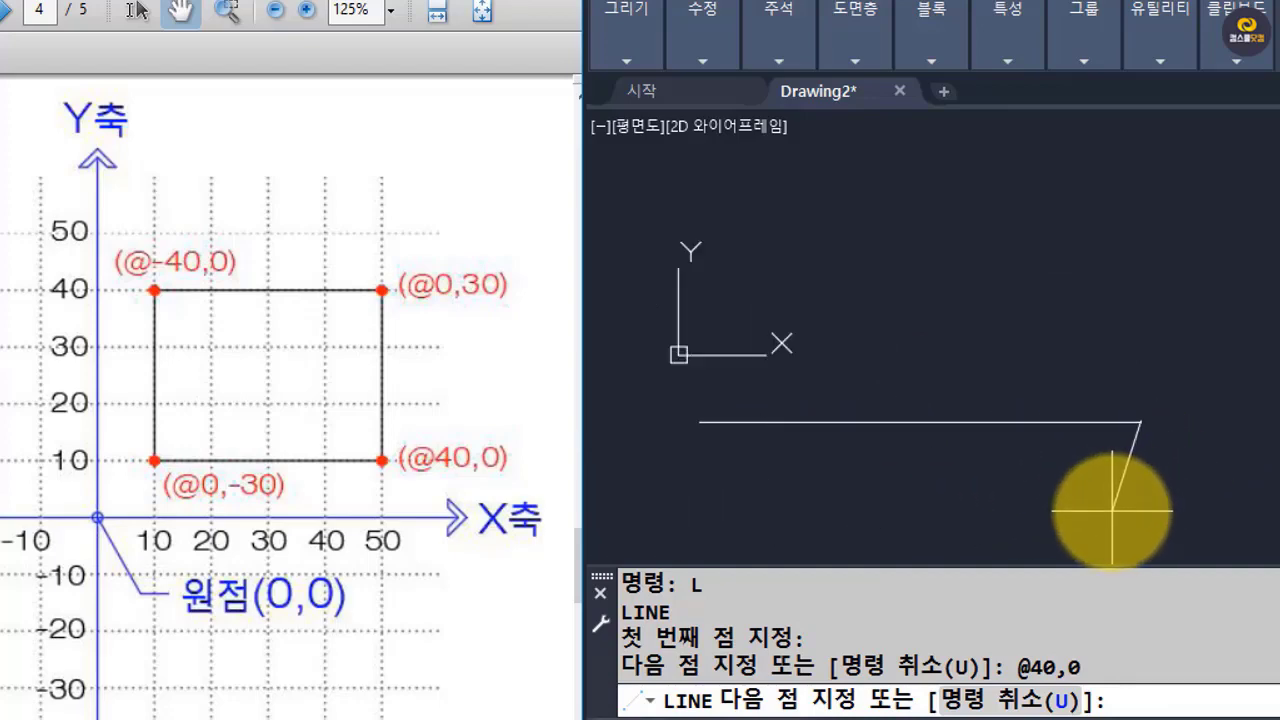
pyautogui.moveTo(1200, 380); pyautogui.dragTo(1234, 437, button='middle')
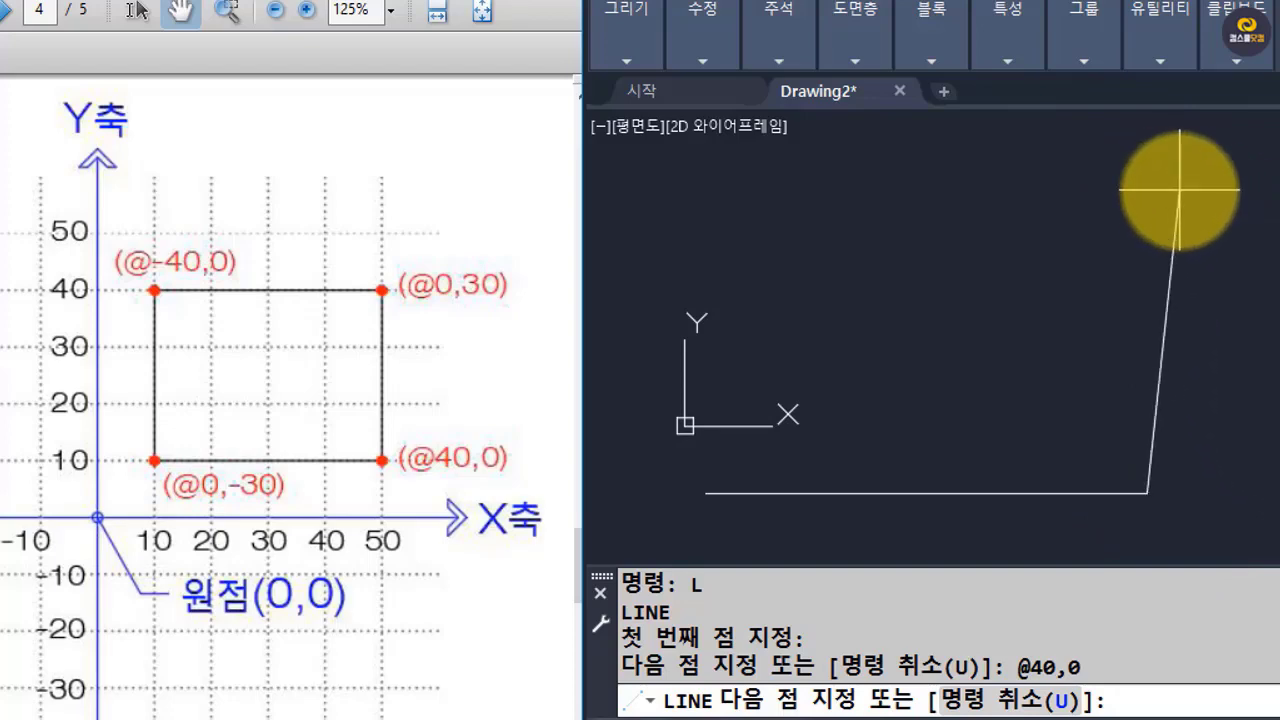
pyautogui.write('@')
pyautogui.write('30')
pyautogui.press('Return')
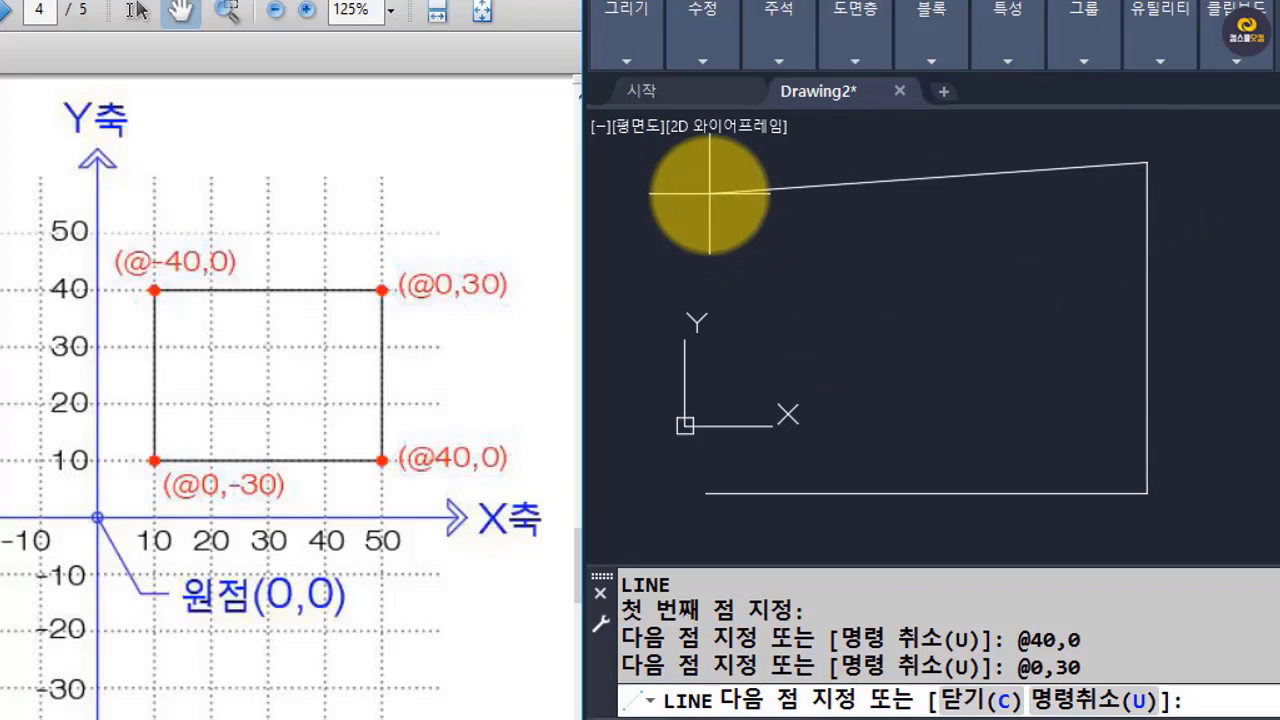
# Draw the rectangle's top edge to @-40,0 and its left edge to @0,-30, and end the line.
pyautogui.write('@')
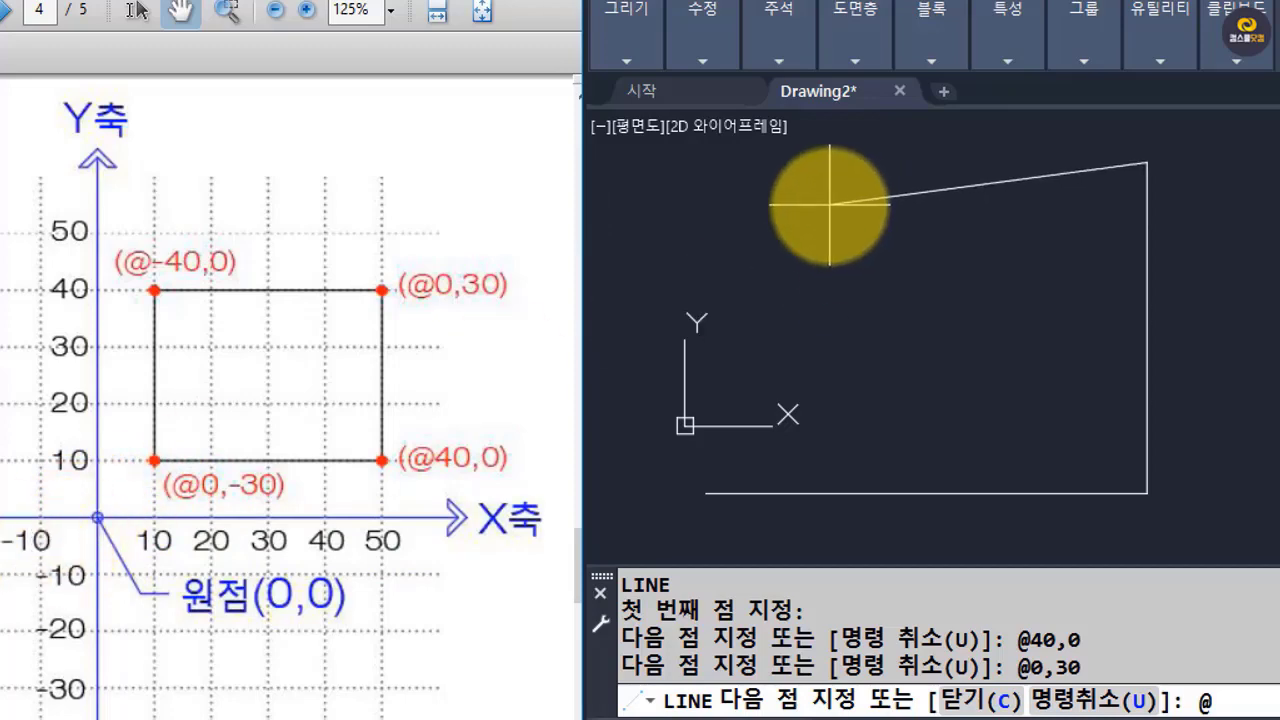
pyautogui.write('0,0')
pyautogui.press('Return')
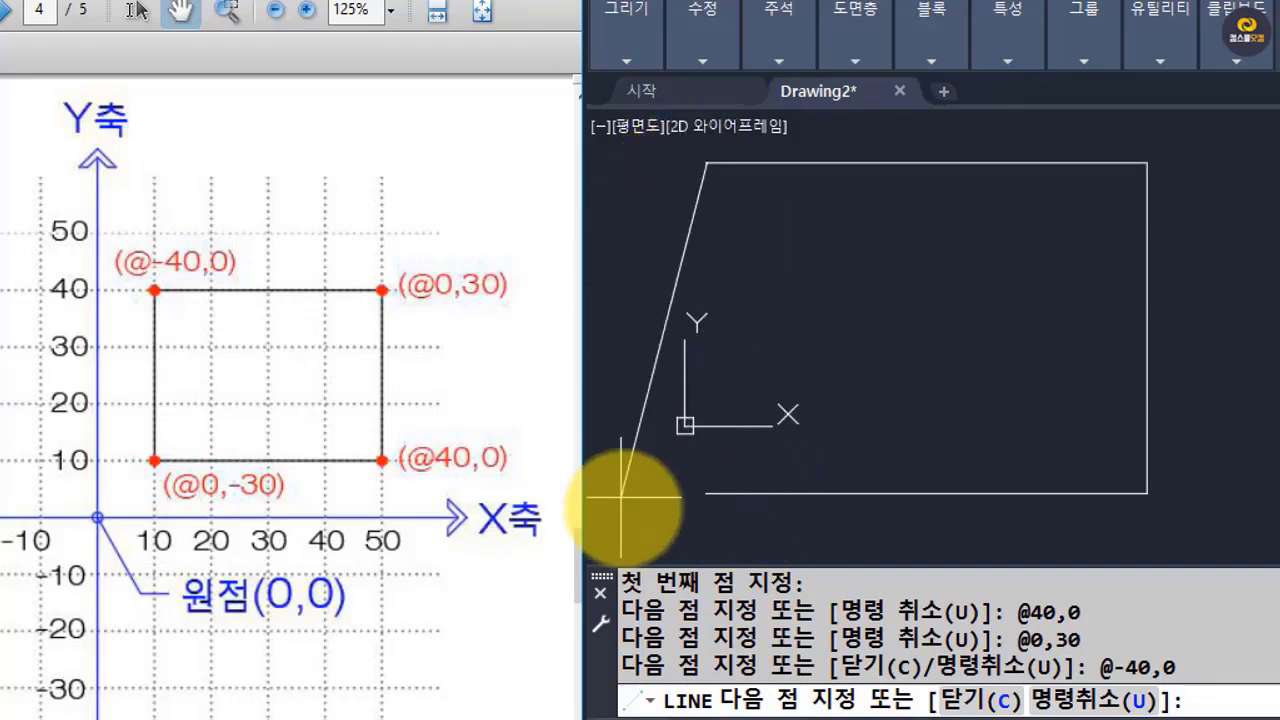
pyautogui.write('@')
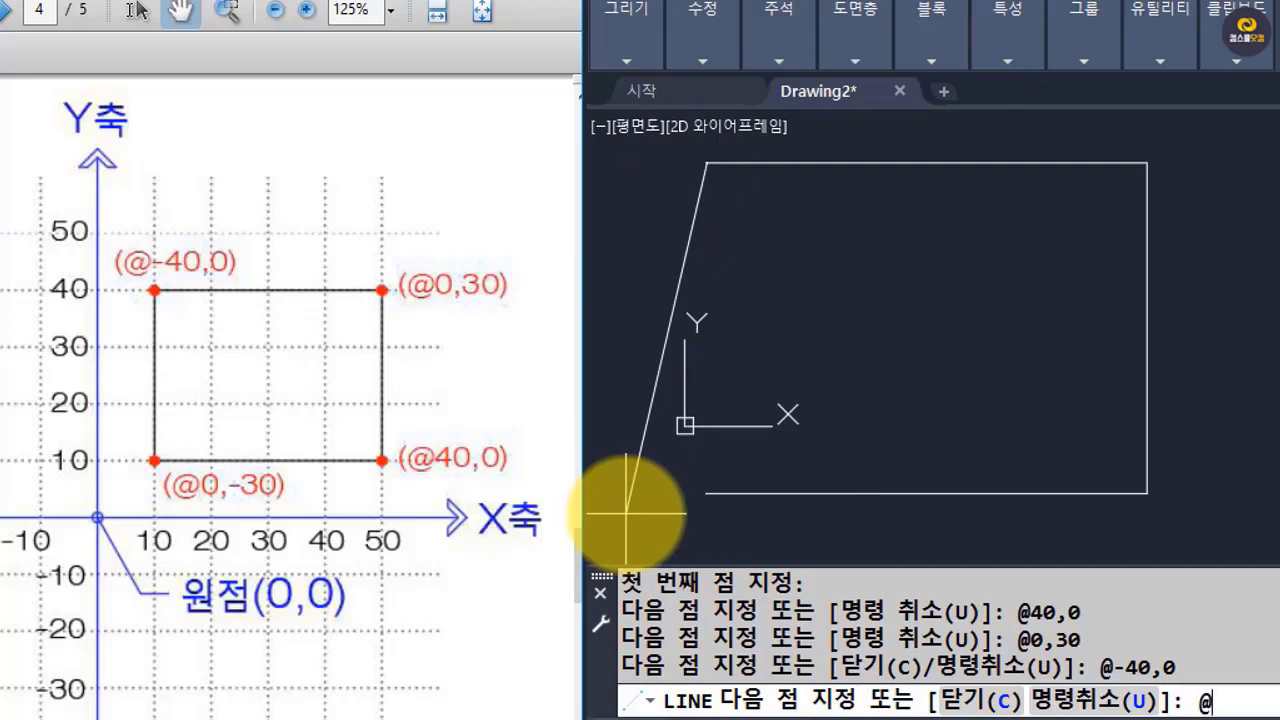
pyautogui.write('0,')
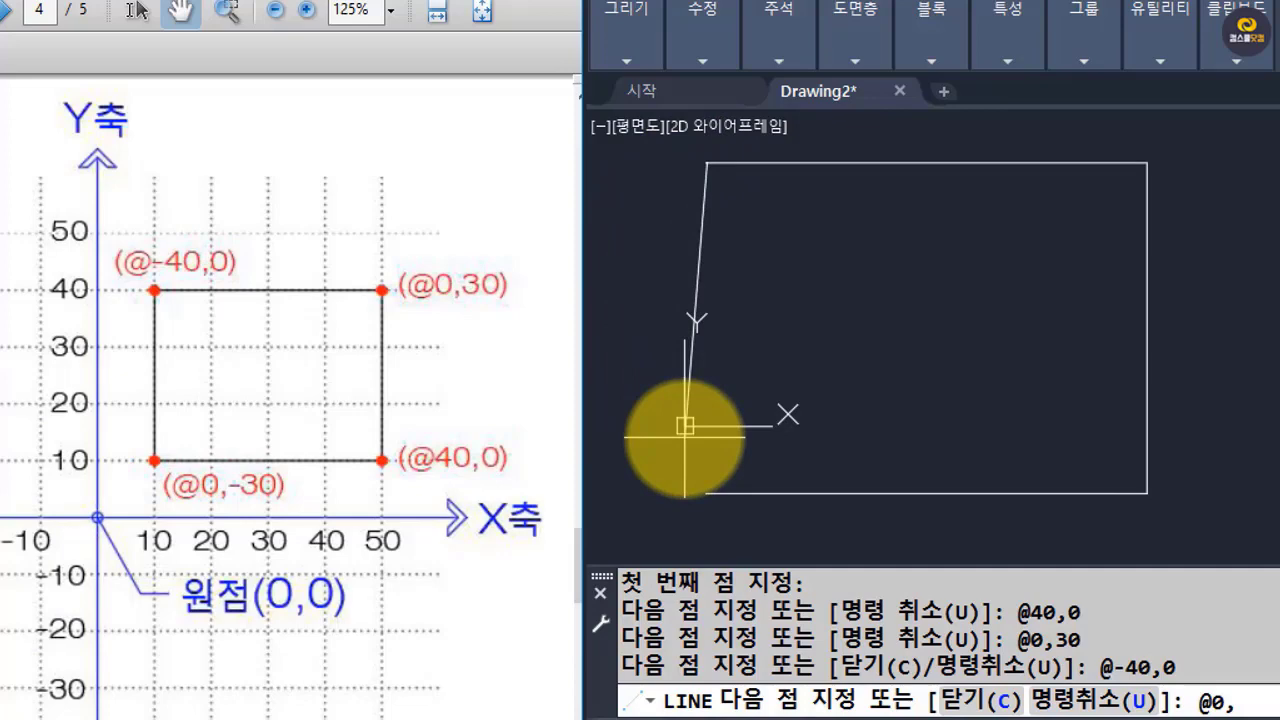
pyautogui.write('30')
pyautogui.press('Return')
pyautogui.press('Return')
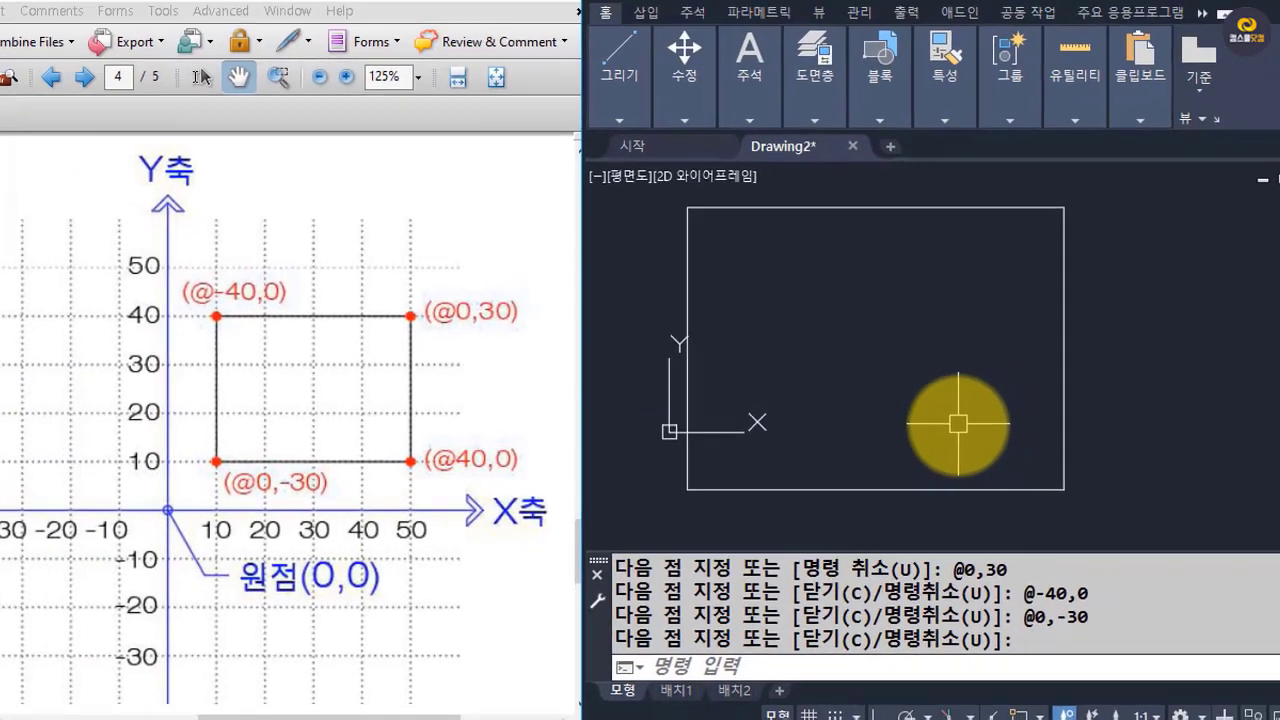
# With object snap on, add a linear dimension for the rectangle's top edge, placed above it.
pyautogui.scroll(-3, 1030, 420)
pyautogui.scroll(2, 936, 429)
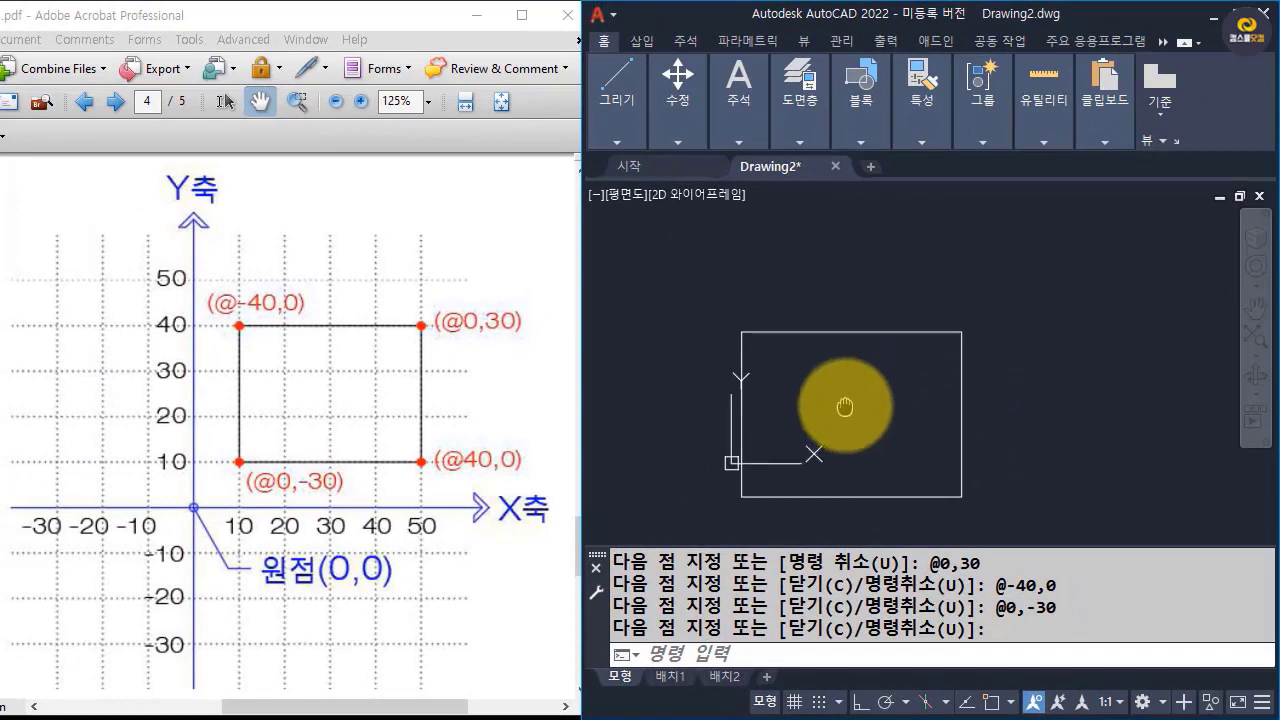
pyautogui.write('dli')
pyautogui.press('Return')
pyautogui.press('F3')
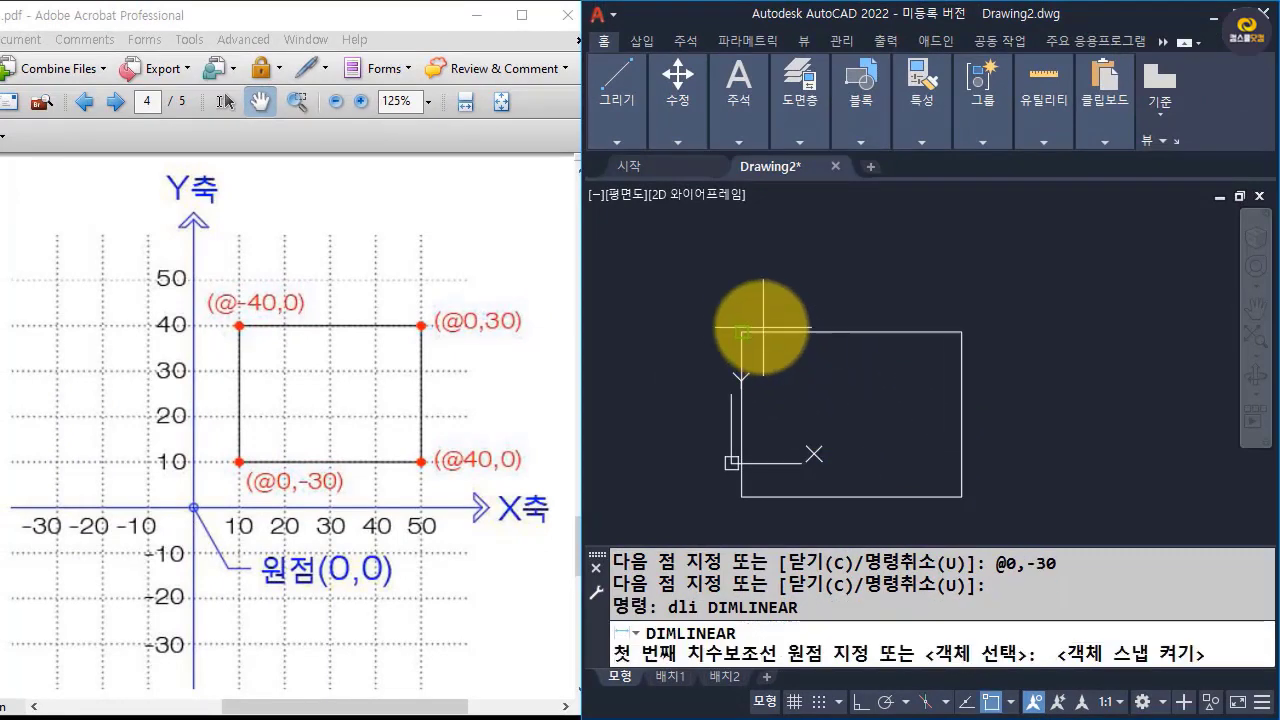
pyautogui.click(741, 332)
pyautogui.click(961, 332)
pyautogui.click(958, 274)
# Add a vertical linear dimension for the rectangle's right edge, placed outside the figure.
pyautogui.press('Return')
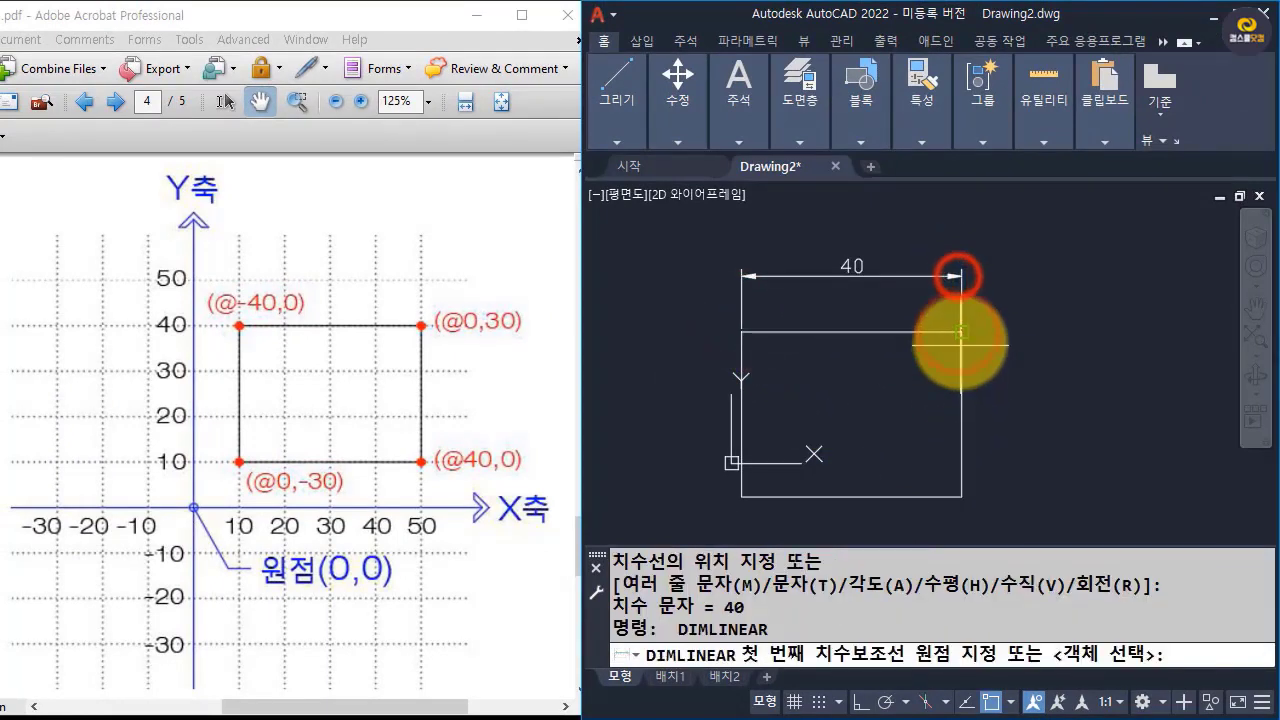
pyautogui.click(961, 332)
pyautogui.click(961, 497)
pyautogui.click(1039, 487)
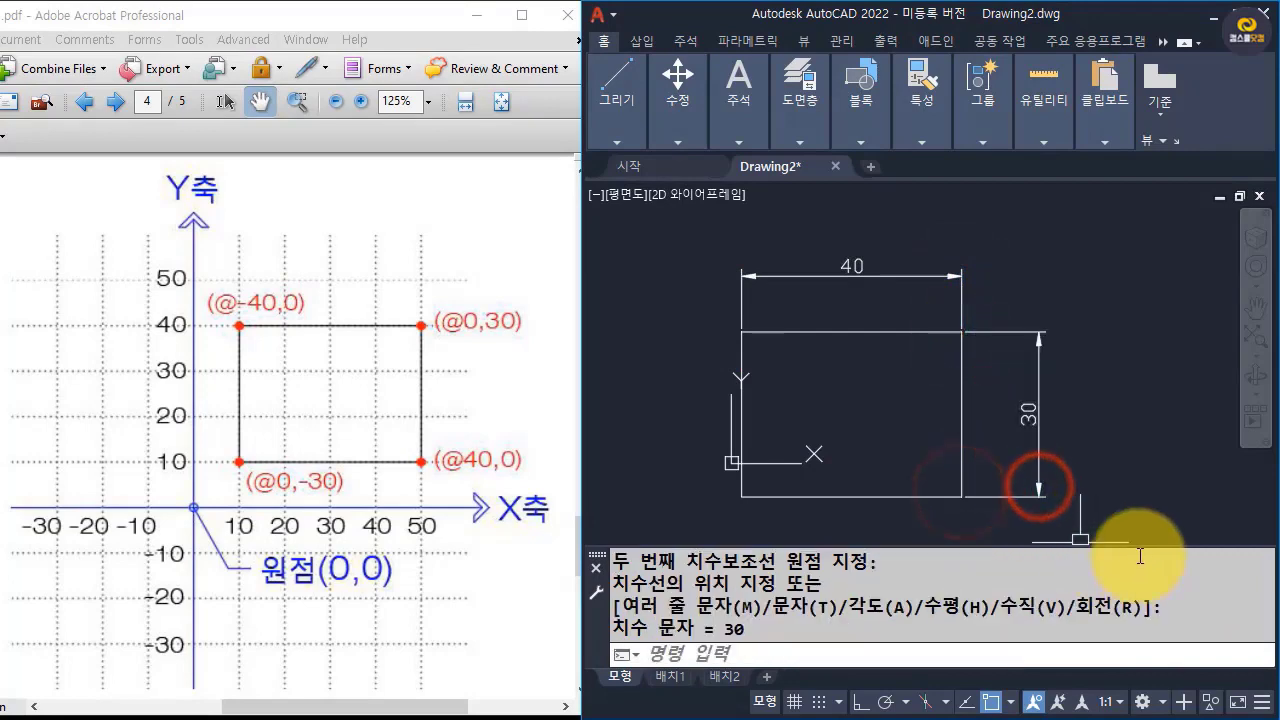
# Erase the rectangle together with both of its dimensions using a crossing selection.
pyautogui.write('e')
pyautogui.press('Return')
pyautogui.click(1090, 510)
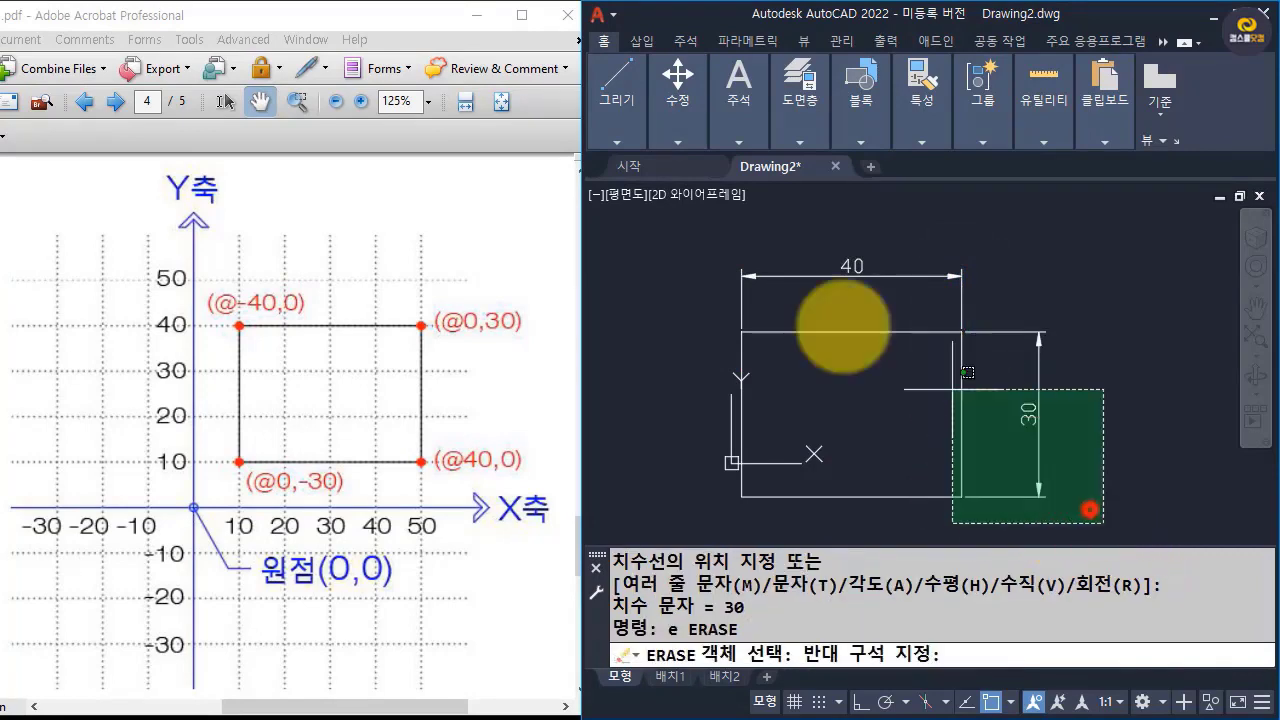
pyautogui.click(664, 222)
pyautogui.press('Return')
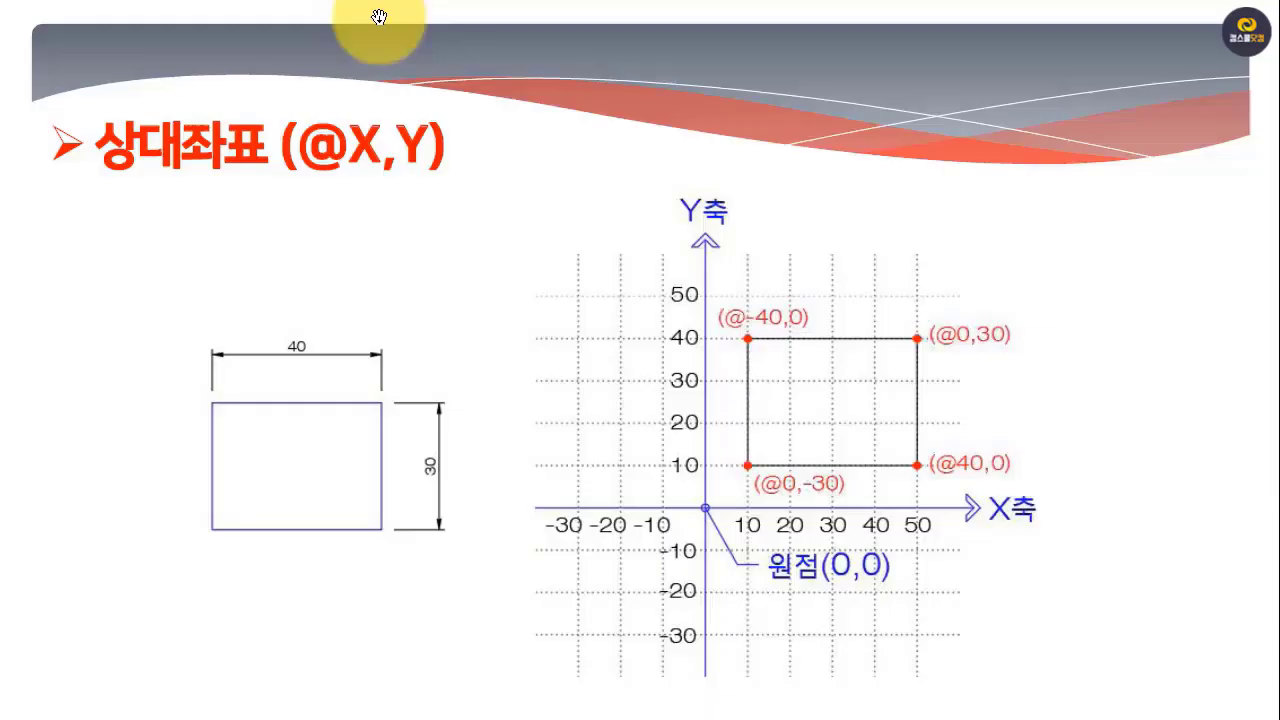
# Advance the full-screen Acrobat PDF to page 5, leave full screen with the stepped figure in view, and return to AutoCAD.
pyautogui.click(968, 378)
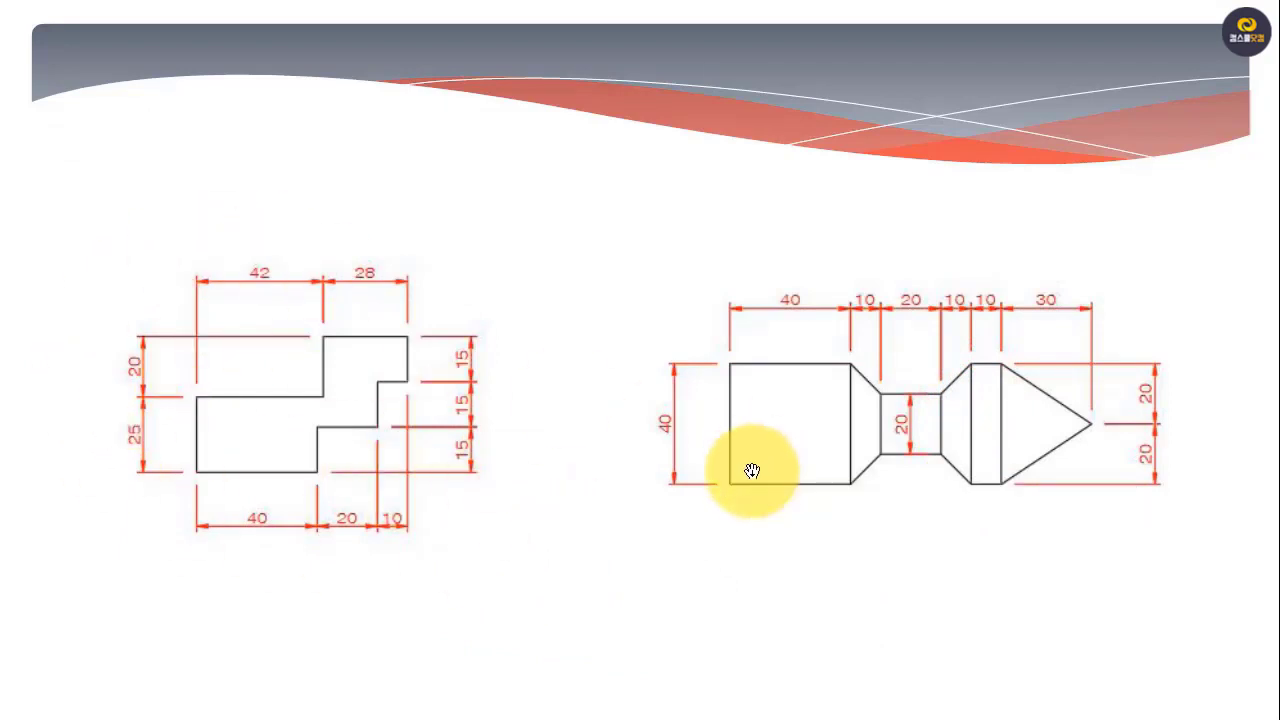
pyautogui.press('Escape')
pyautogui.moveTo(149, 463); pyautogui.dragTo(223, 317)
pyautogui.click(863, 411)
pyautogui.scroll(5, 760, 390)
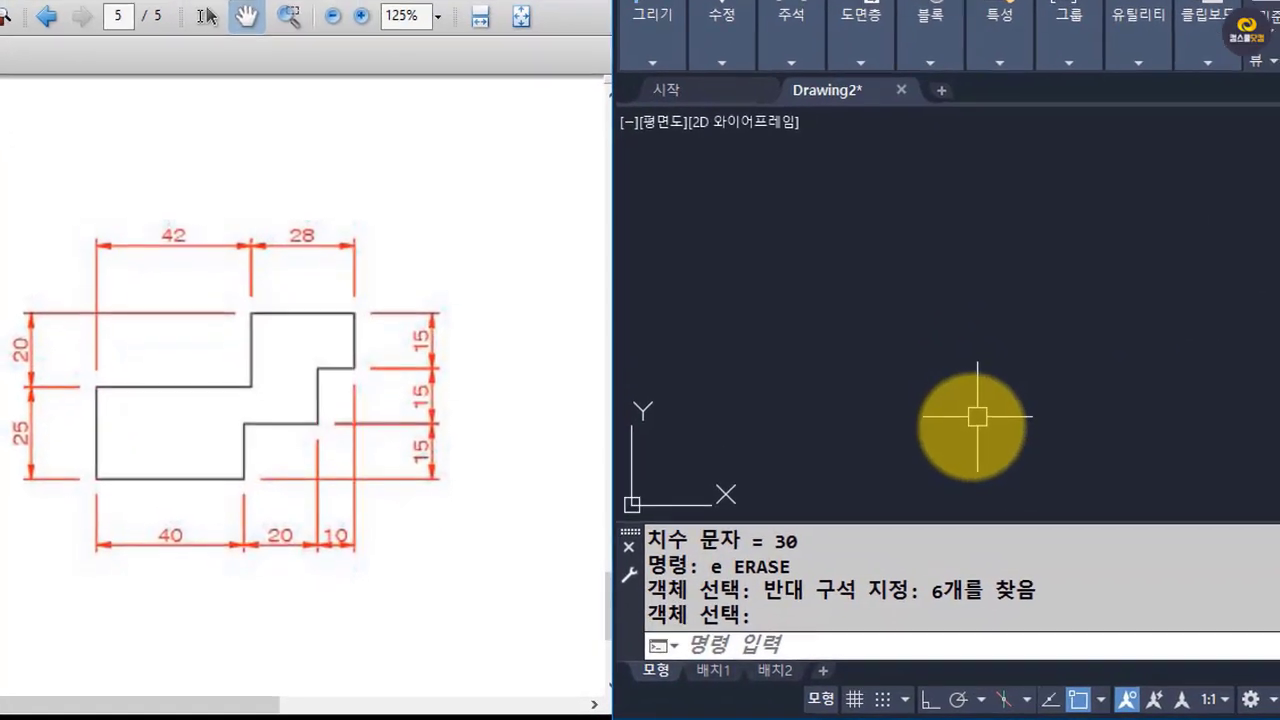
pyautogui.write('l')
pyautogui.press('Return')
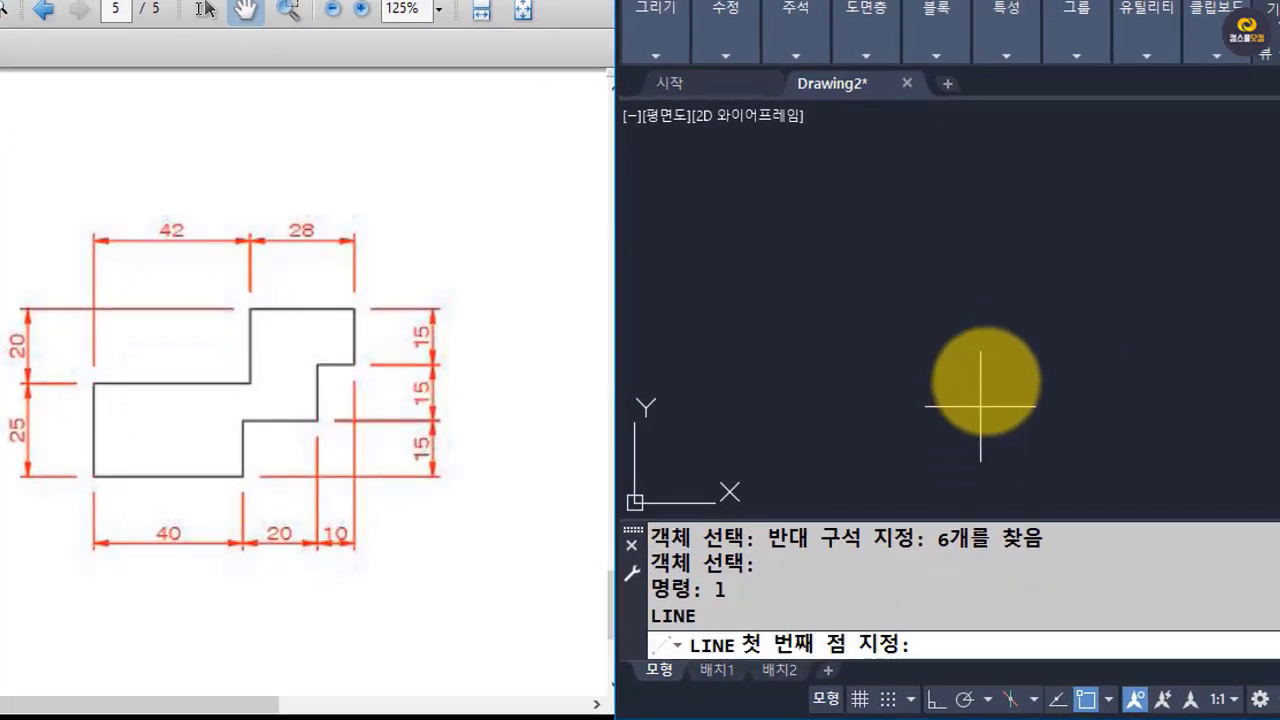
pyautogui.click(781, 393)
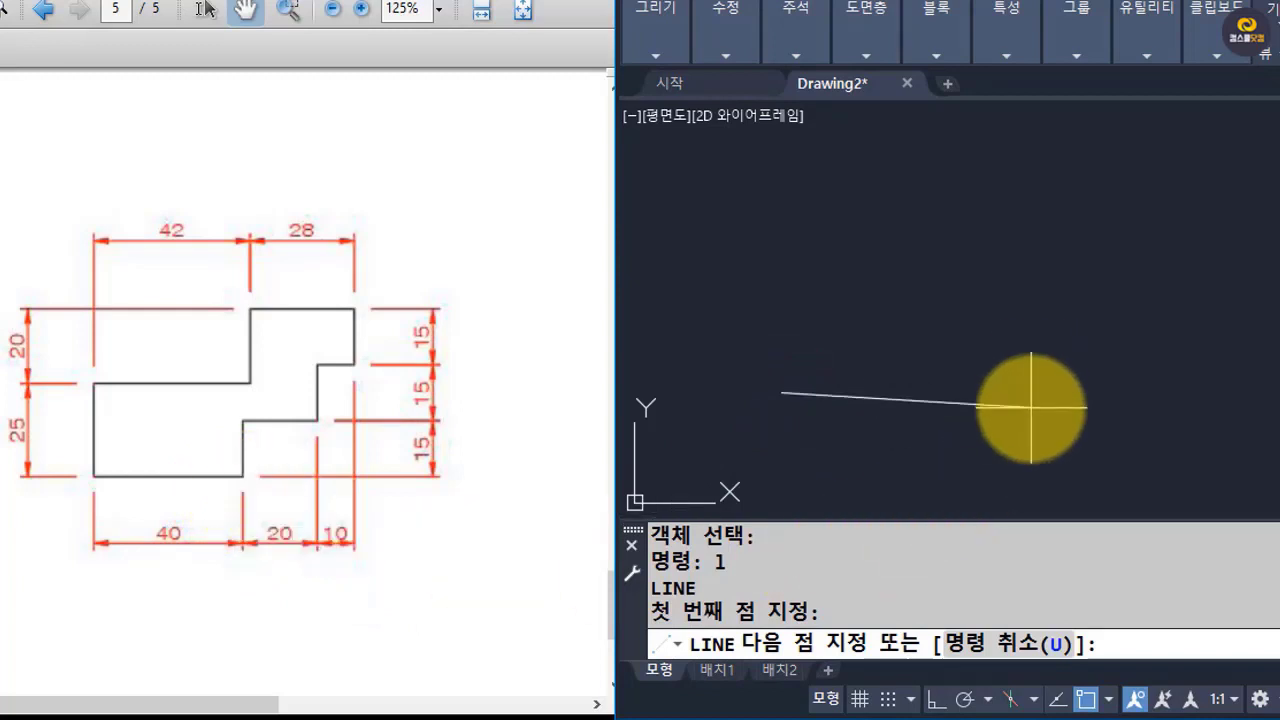
pyautogui.write('@')
pyautogui.write('40,')
pyautogui.press('Return')
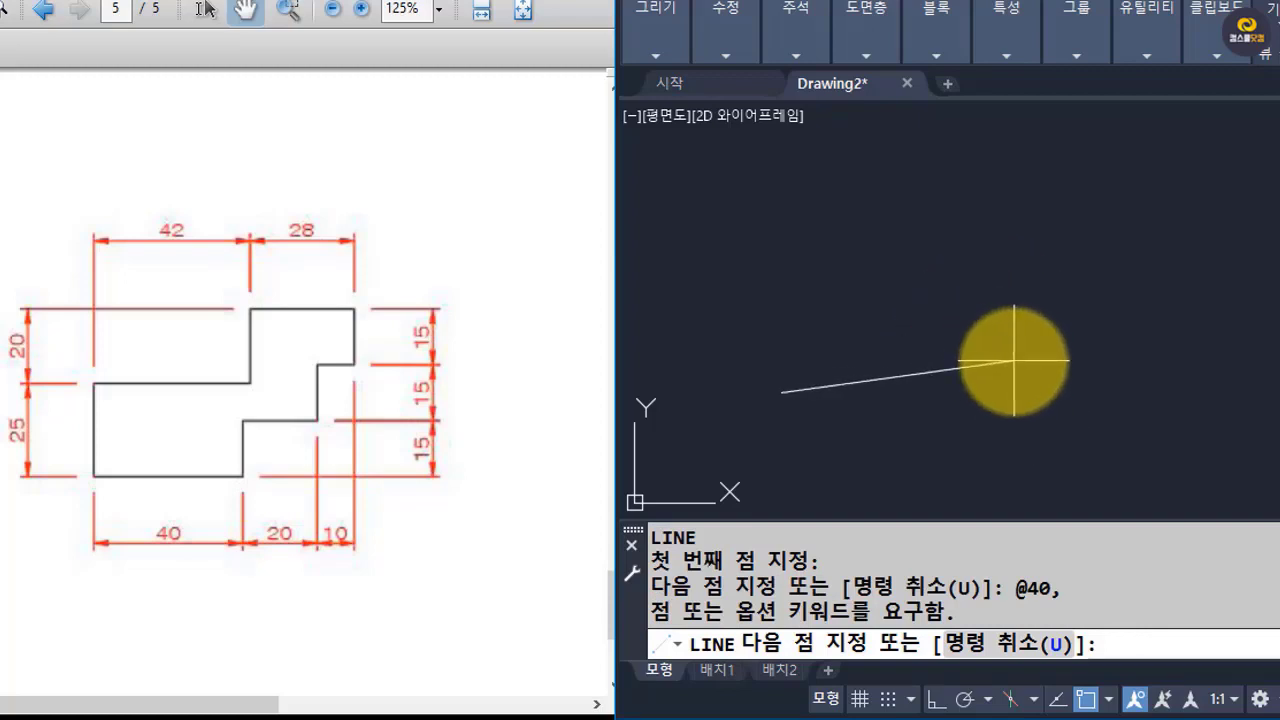
pyautogui.press('Escape')
pyautogui.write('L')
pyautogui.press('Return')
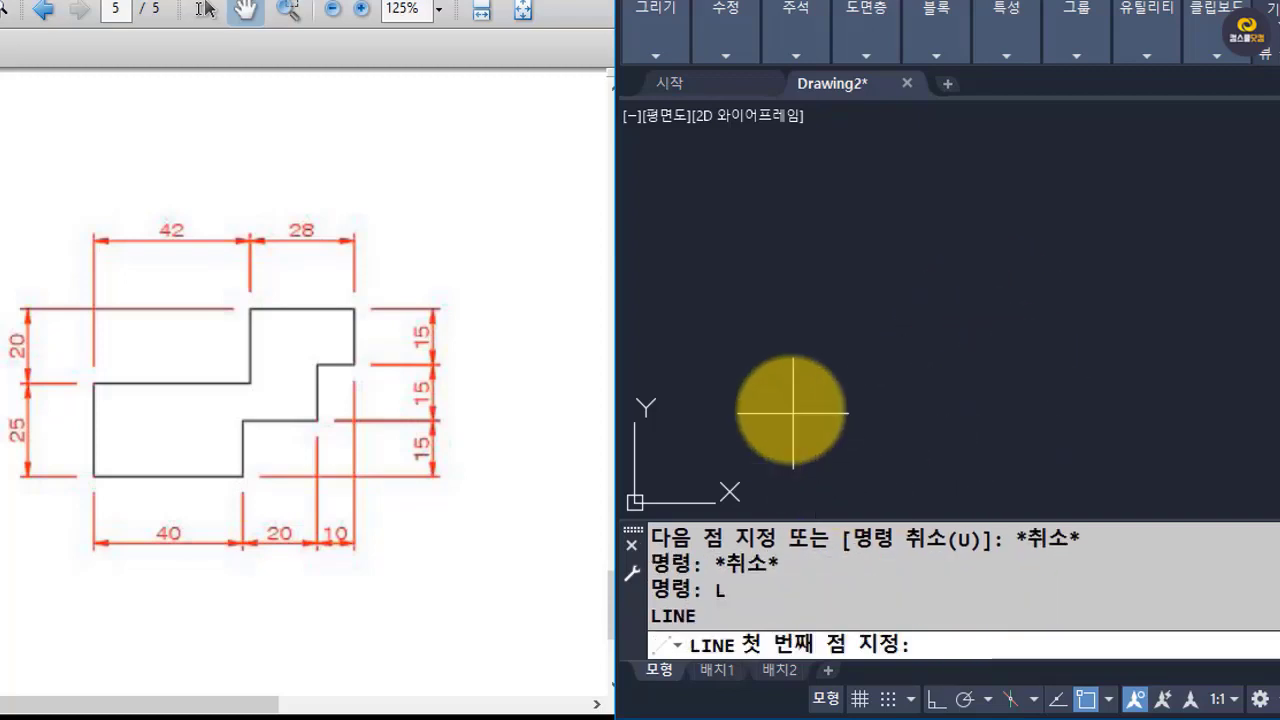
pyautogui.click(788, 407)
pyautogui.write('@40,')
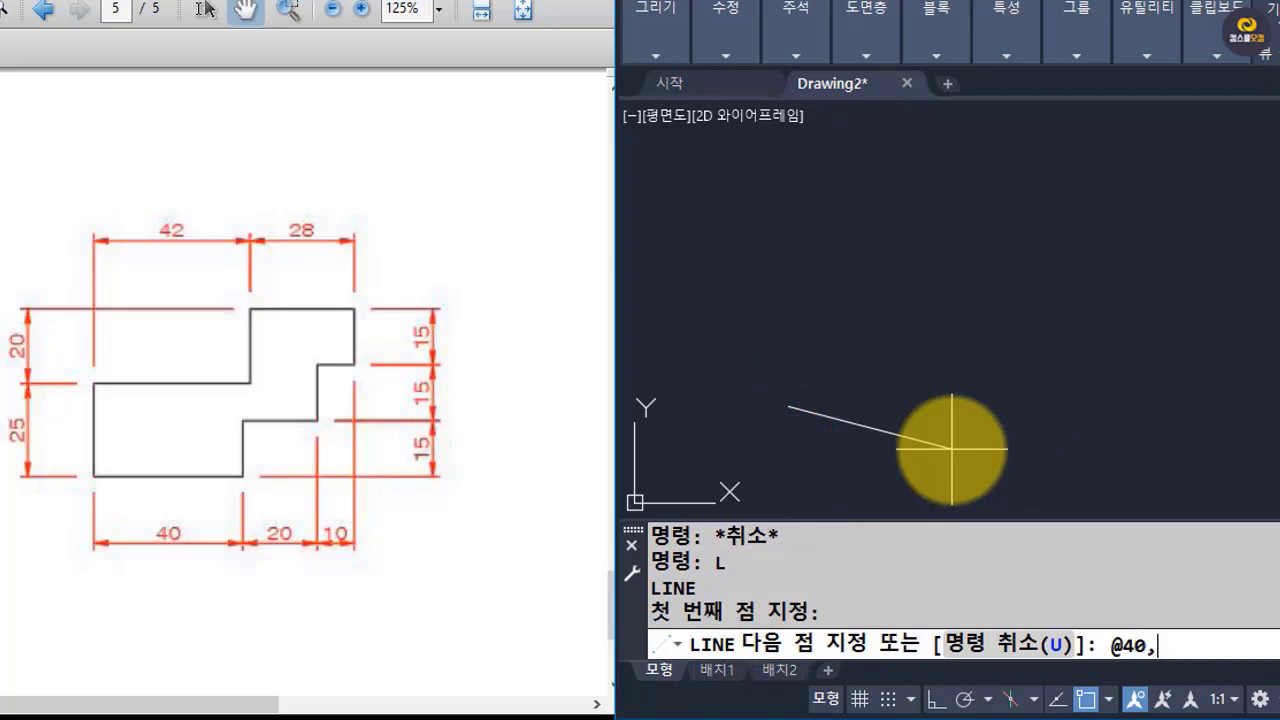
pyautogui.write('0')
pyautogui.press('Return')
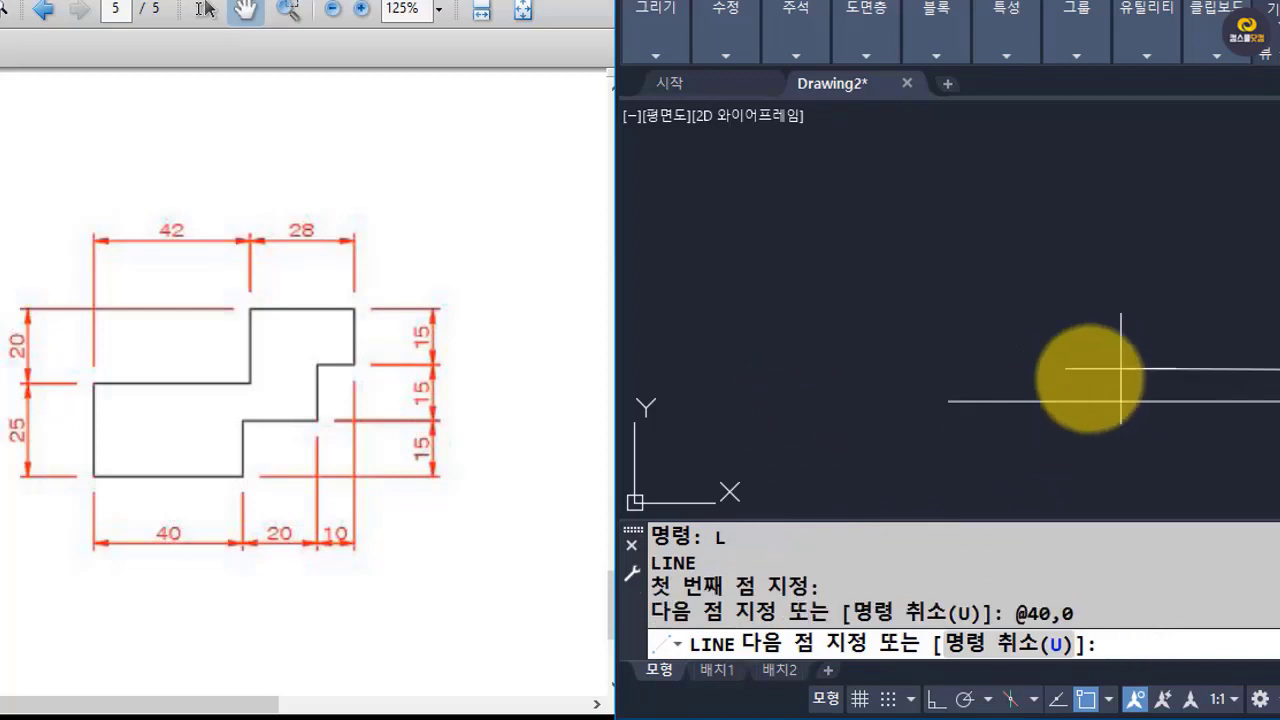
# Turn object snap off and draw the stepped figure's first vertical riser to @0,15.
pyautogui.press('F3')
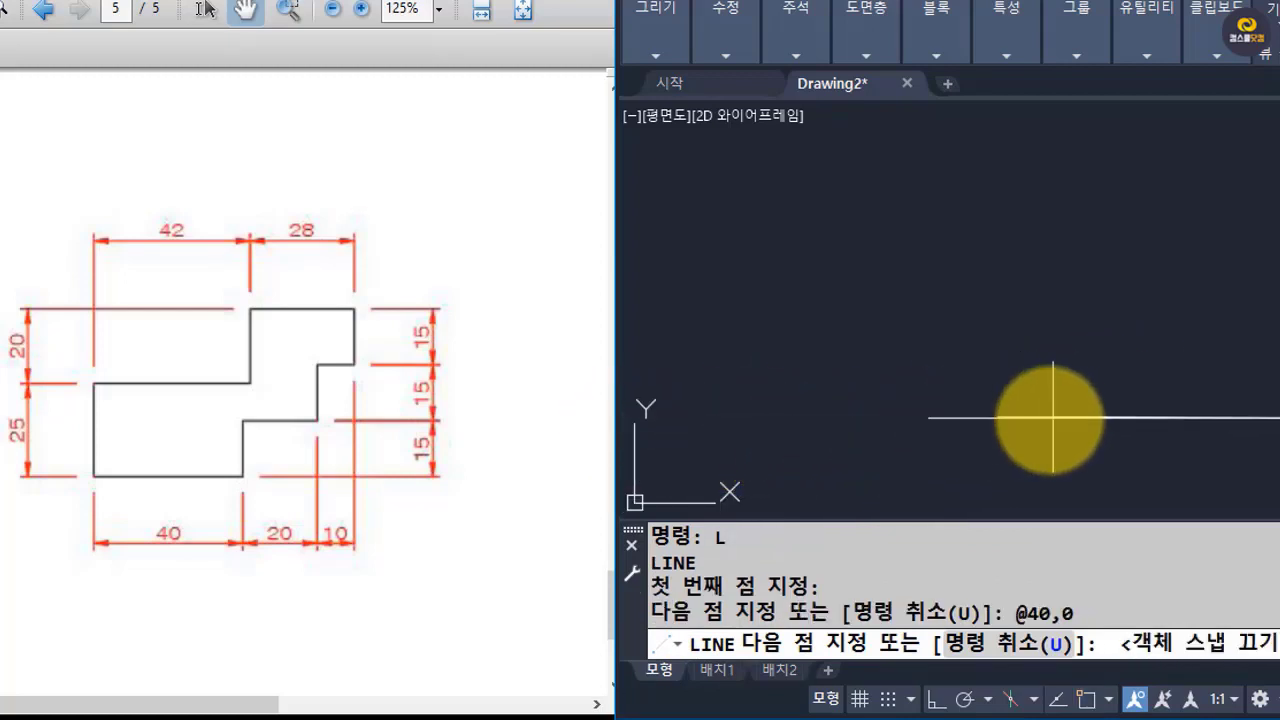
pyautogui.scroll(-5, 1053, 418)
pyautogui.moveTo(1095, 406)
pyautogui.mouseDown(button='middle')
pyautogui.moveTo(1008, 402)
pyautogui.moveTo(963, 380)
pyautogui.moveTo(936, 405)
pyautogui.mouseUp(button='middle')
pyautogui.scroll(5, 1008, 402)
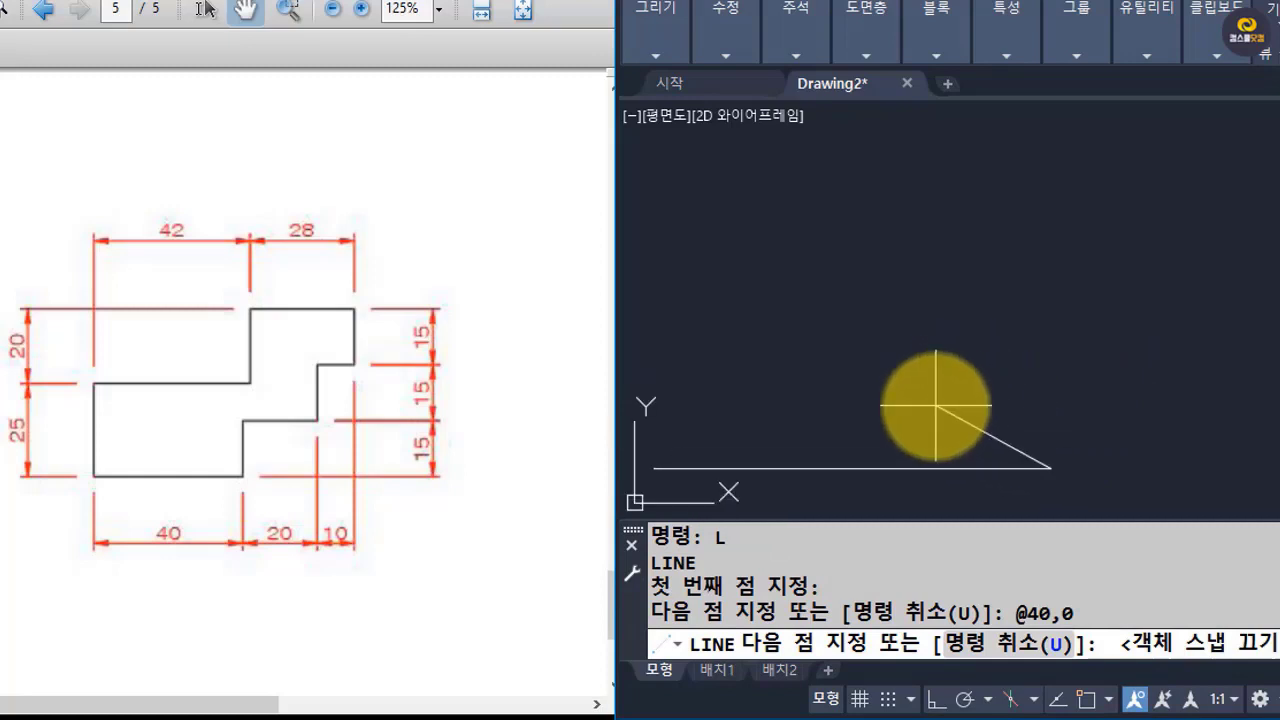
pyautogui.scroll(-2, 943, 340)
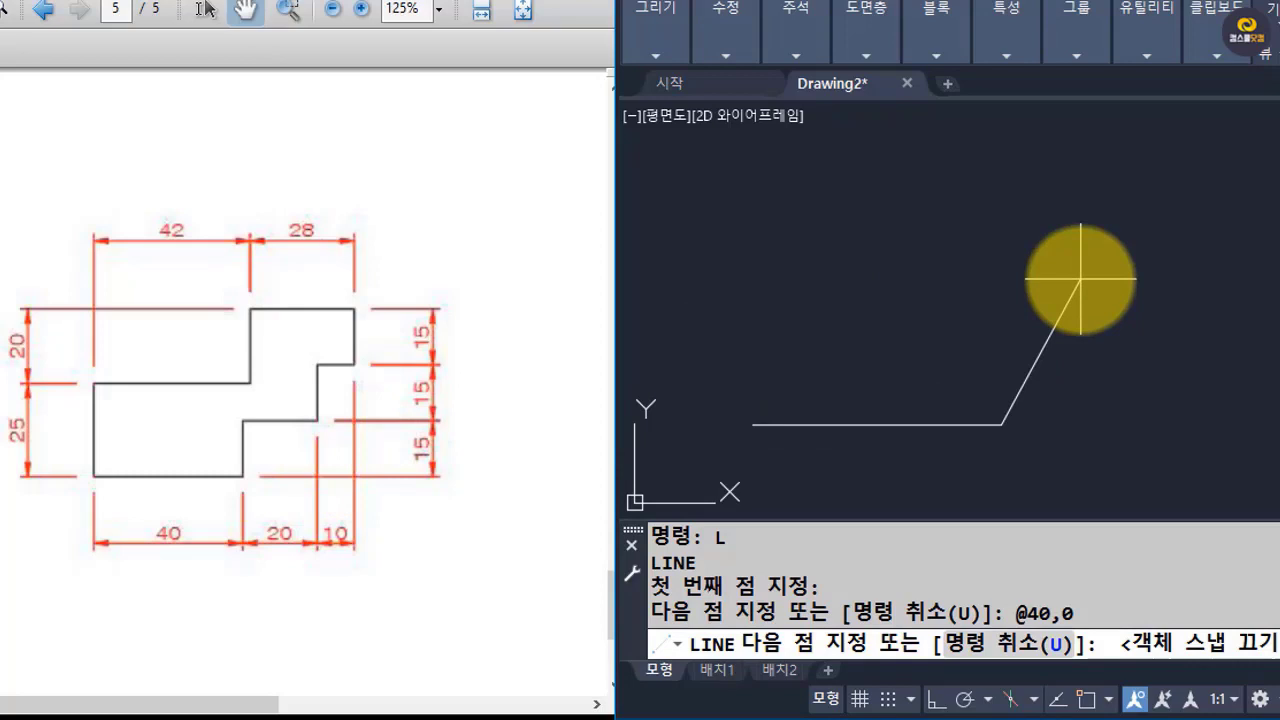
pyautogui.write('@0,15')
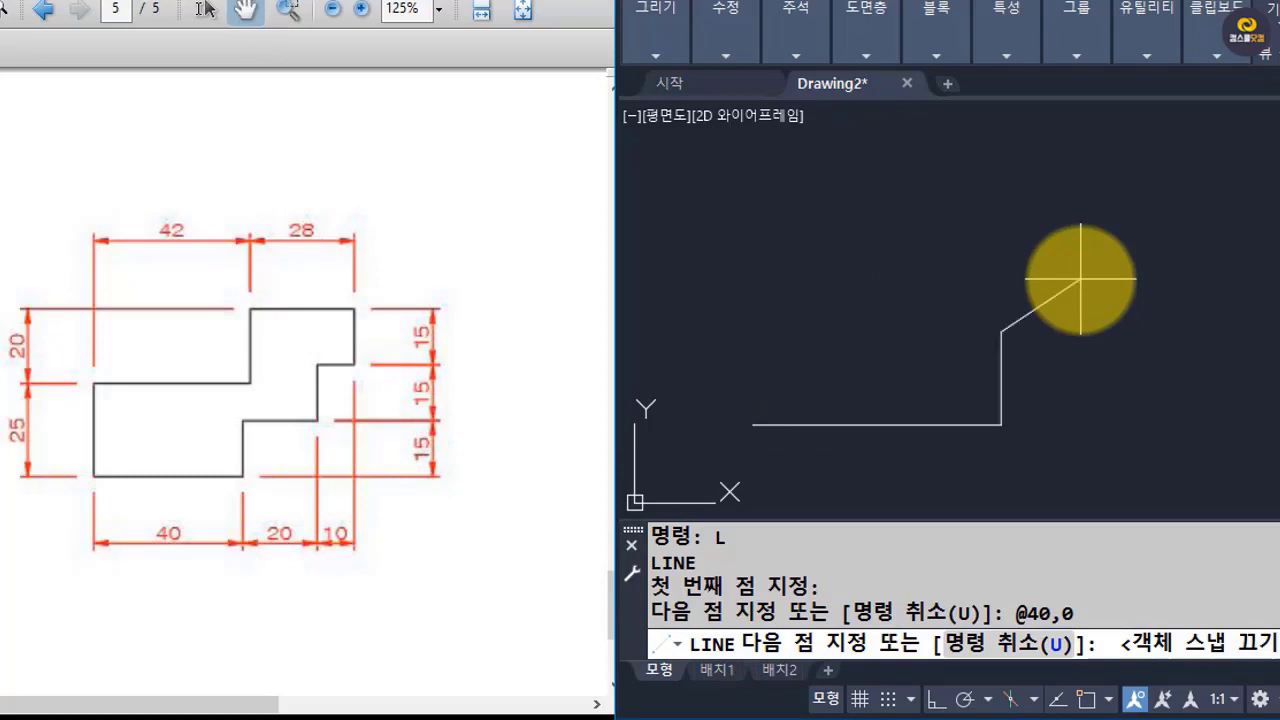
pyautogui.press('Return')
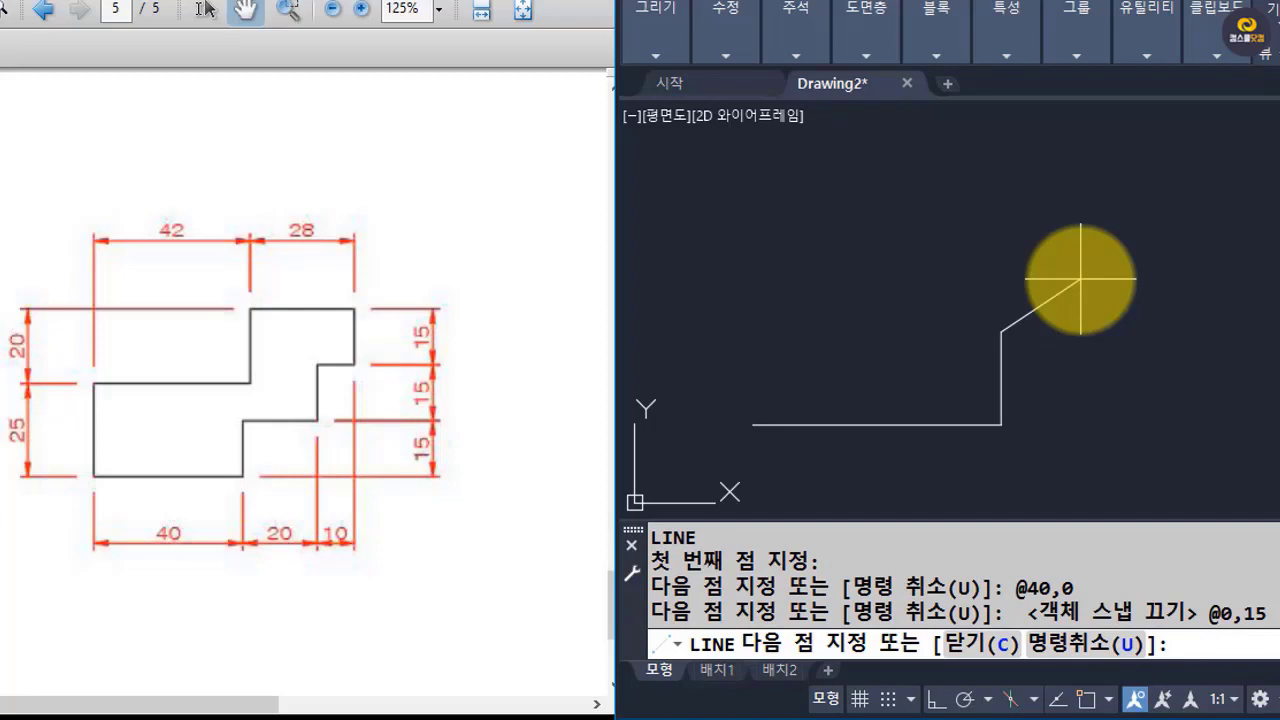
pyautogui.write('@20,0')
pyautogui.press('Return')
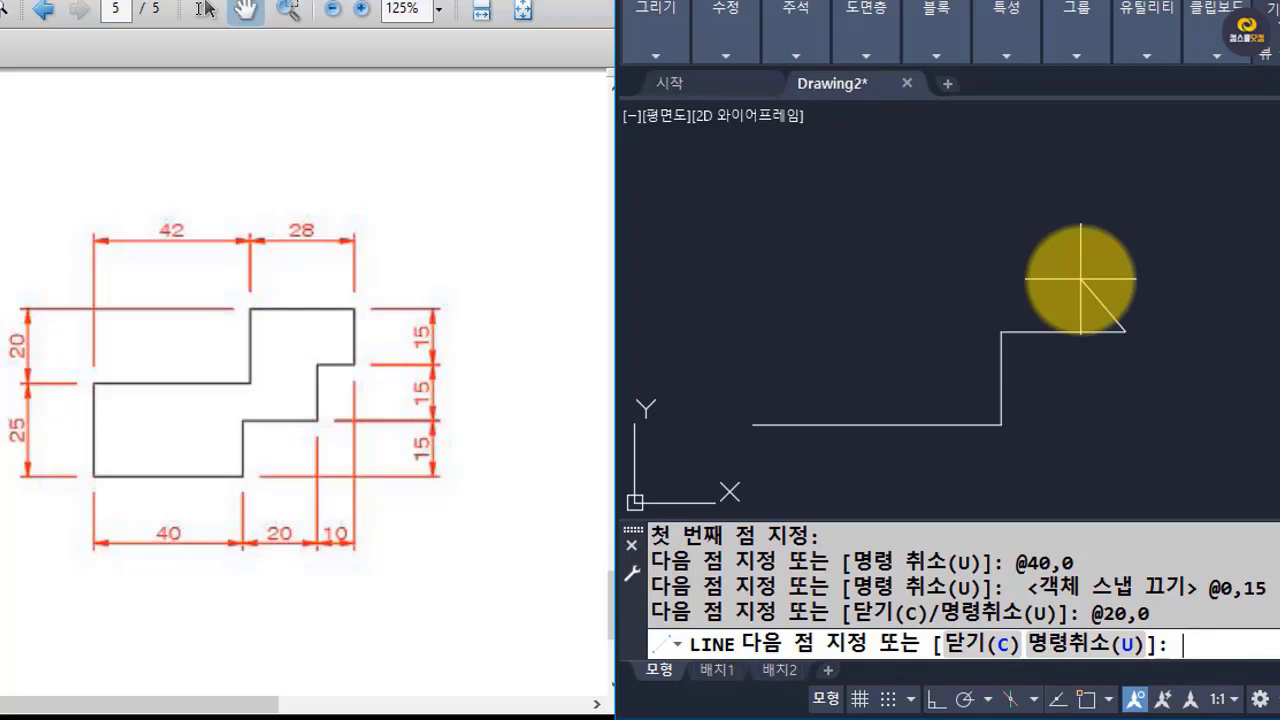
pyautogui.write('@0,15')
pyautogui.press('Return')
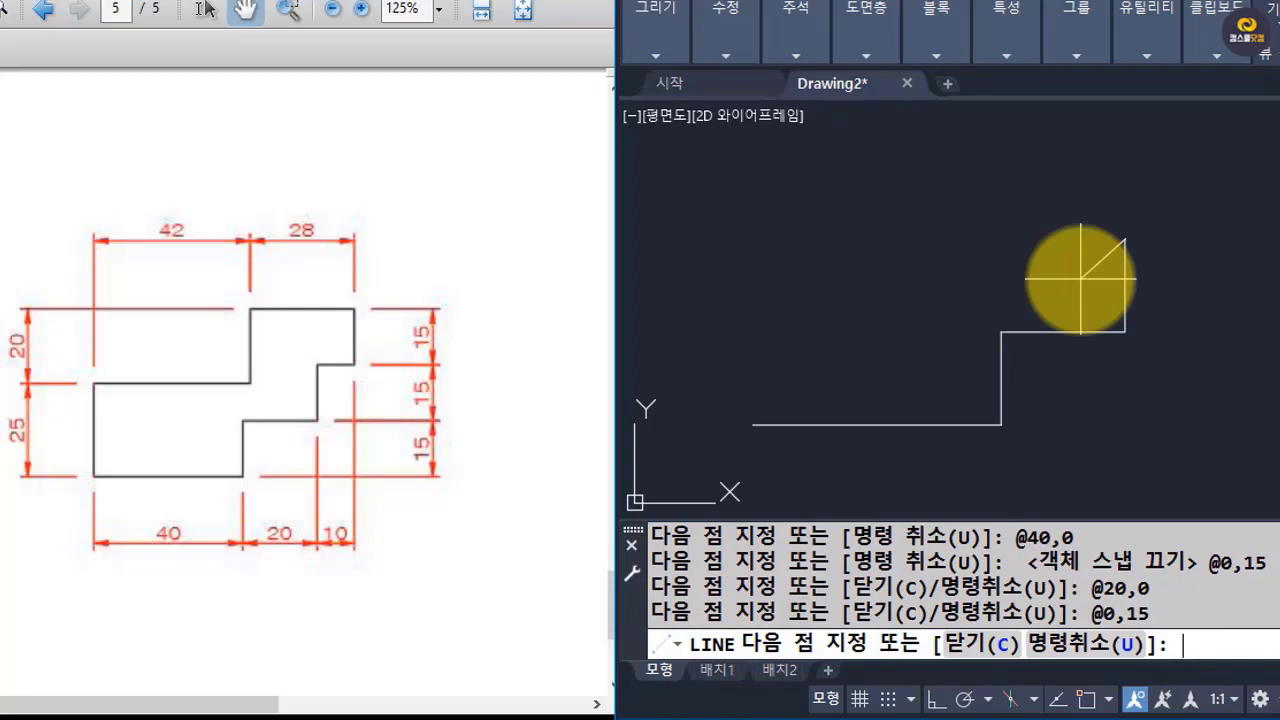
pyautogui.write('@10,0')
pyautogui.press('Return')
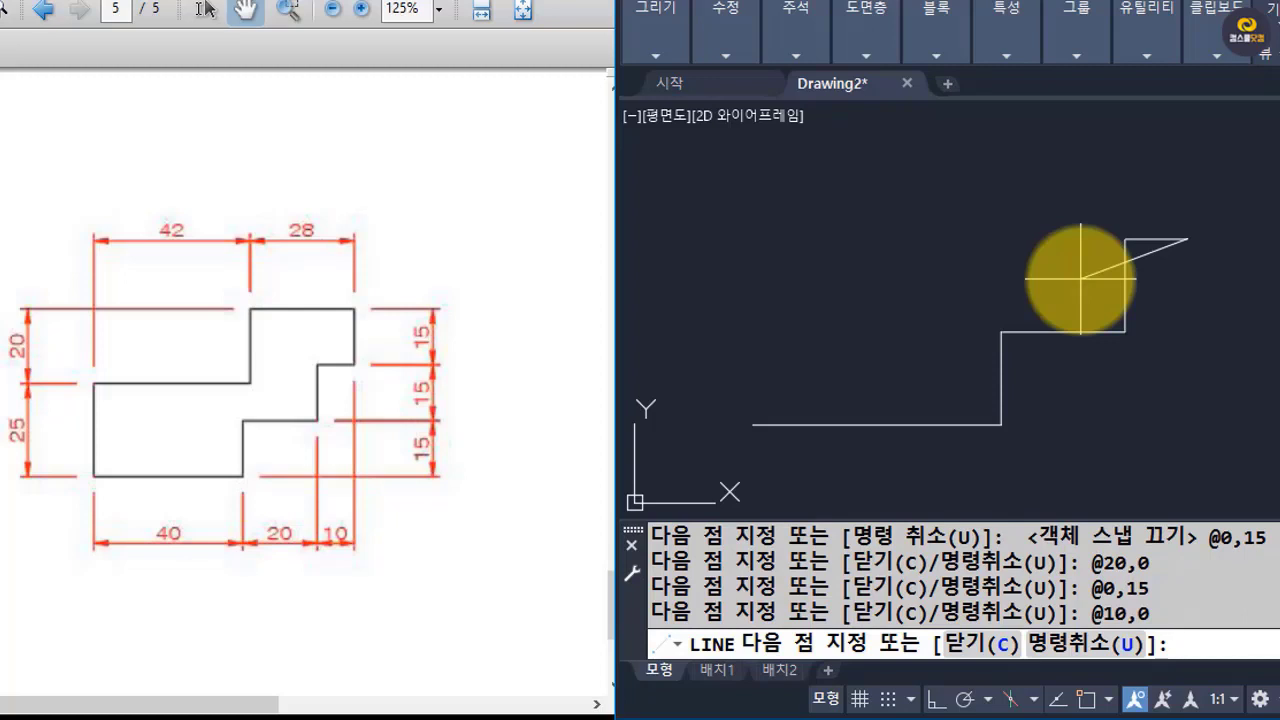
pyautogui.write('@0,15')
pyautogui.press('Return')
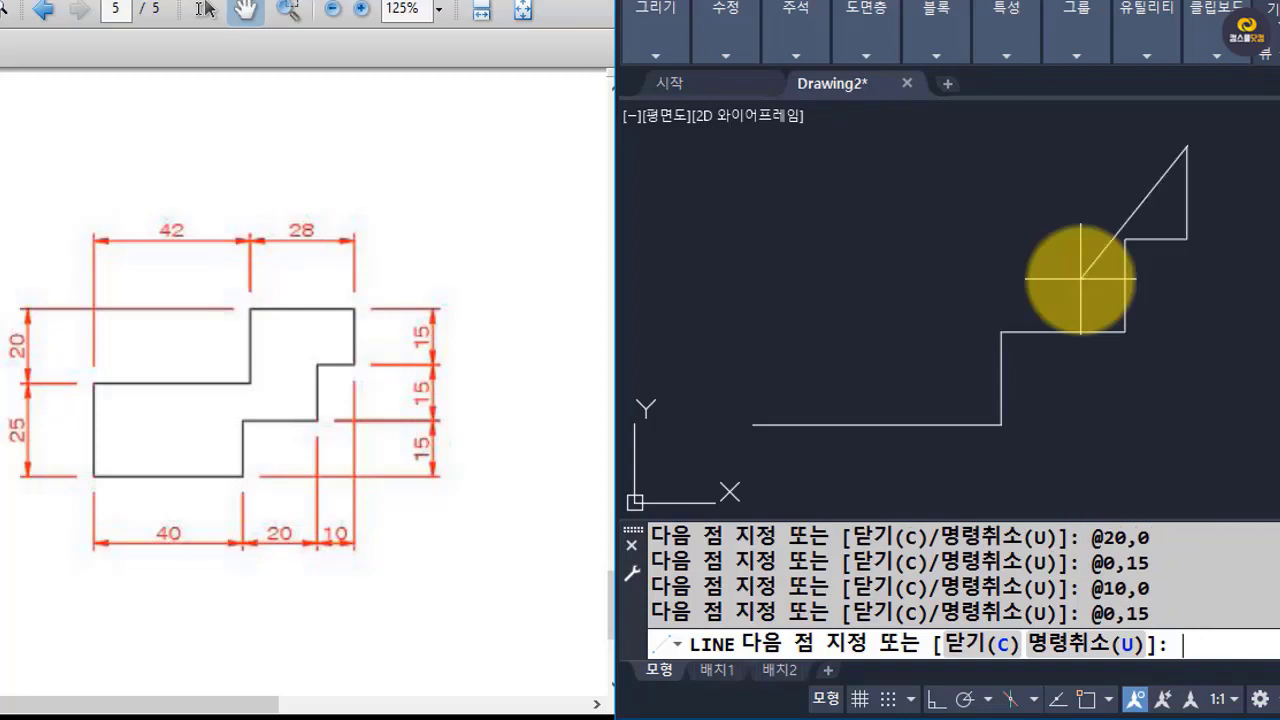
# Draw the stepped figure's top edge leftward from the upper-right corner to @-28,0.
pyautogui.write('@-28,0')
pyautogui.press('Return')
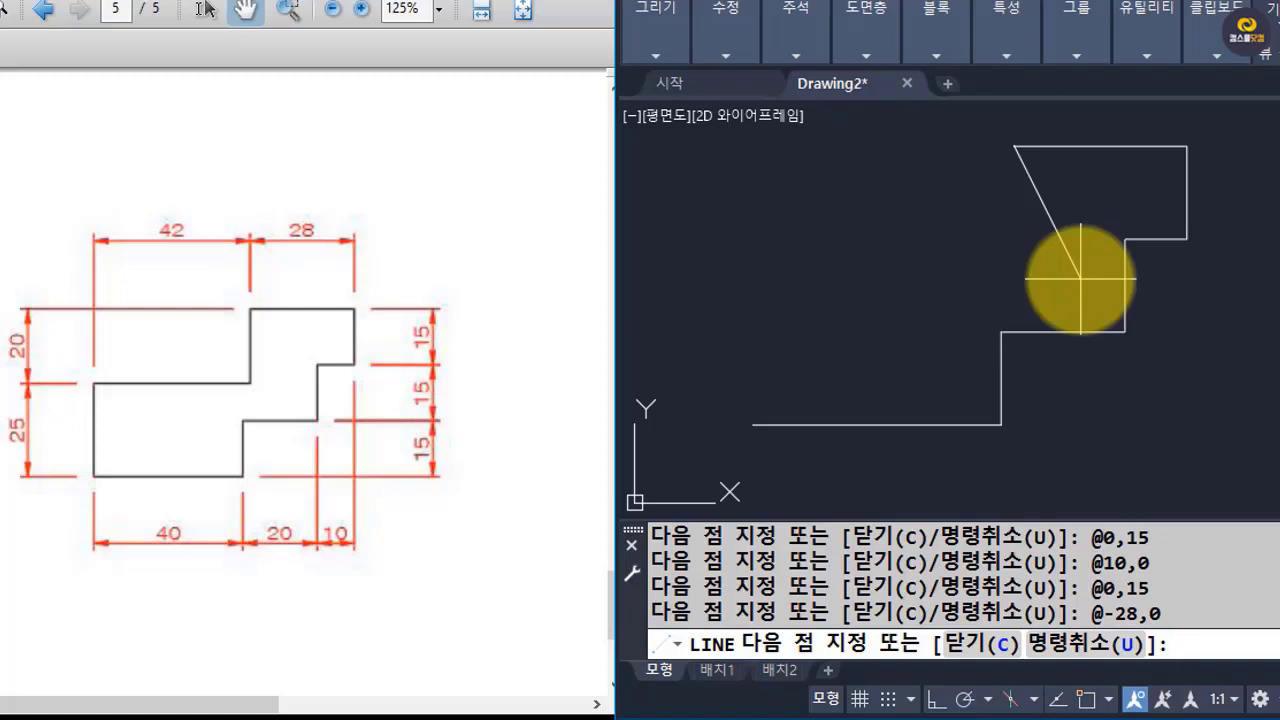
# Continue the stepped outline downward from the top edge's left end to @0,-20, and leftward to @-42,0.
pyautogui.write('@0,-20')
pyautogui.press('Return')
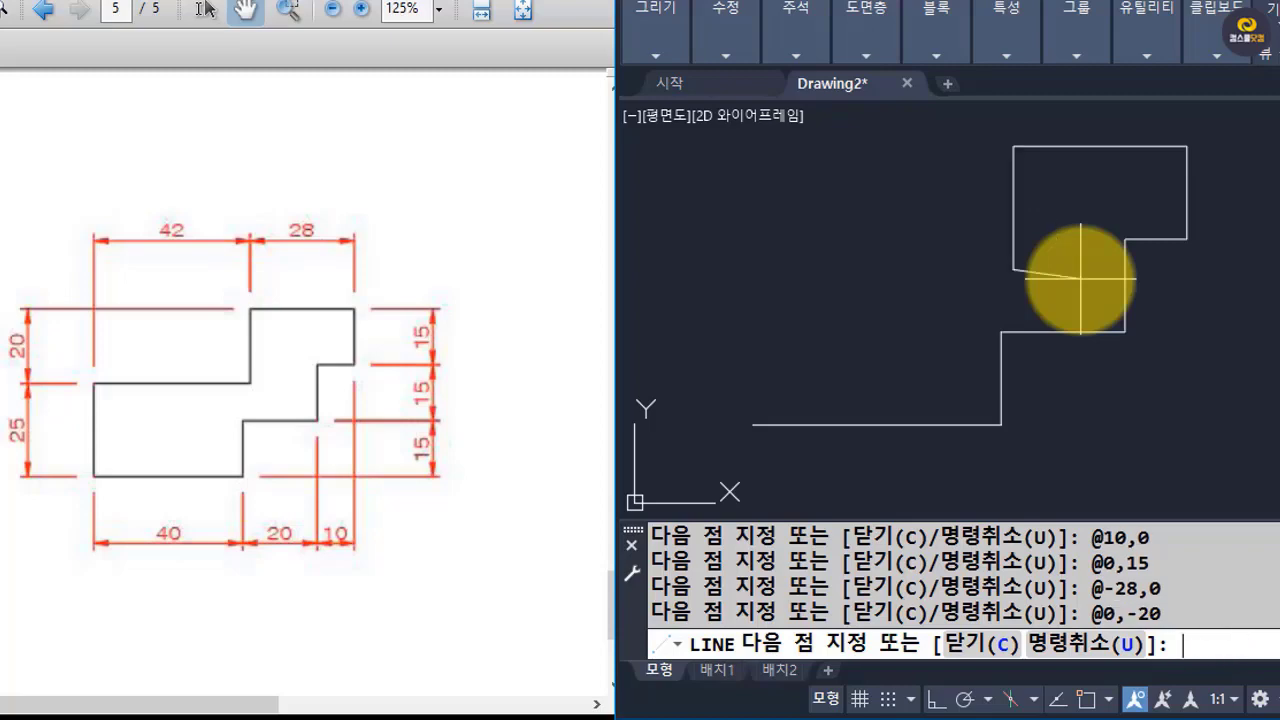
pyautogui.write('@-42,0')
pyautogui.press('Return')
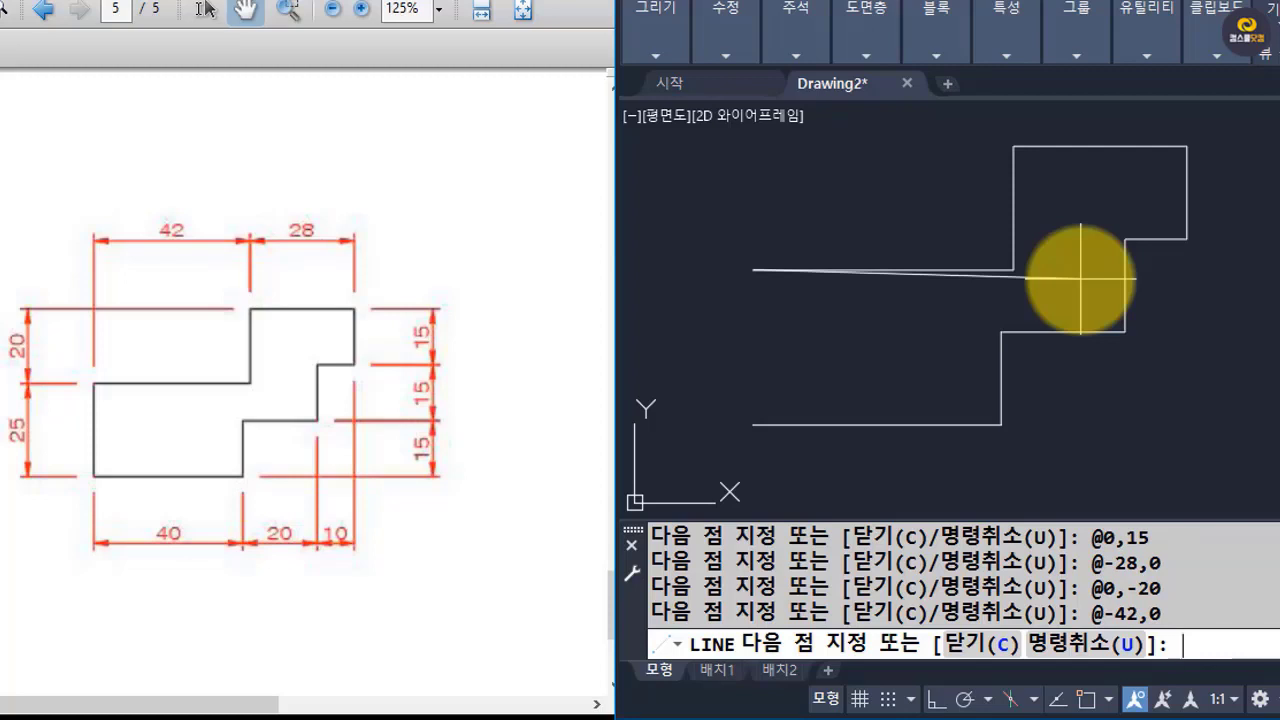
# Close the stepped outline with the left vertical edge to @0,-25 and end the line command.
pyautogui.write('@0,-25')
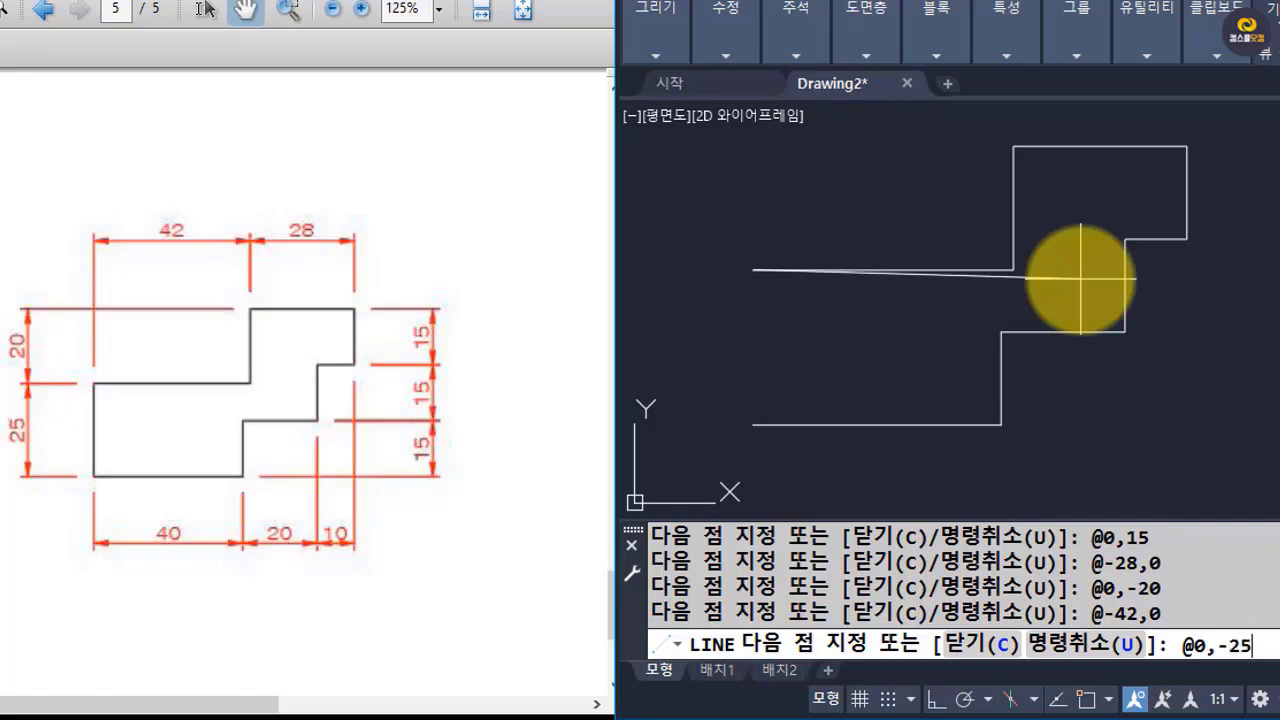
pyautogui.press('Return')
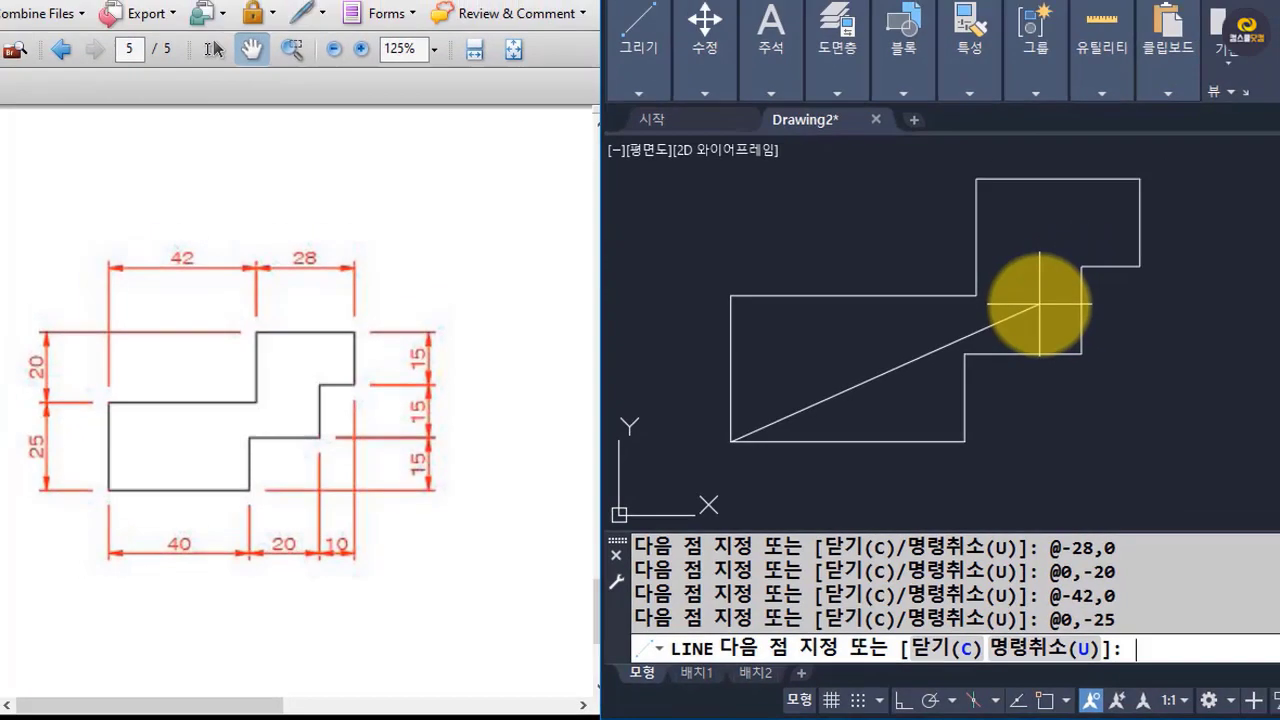
pyautogui.press('Return')
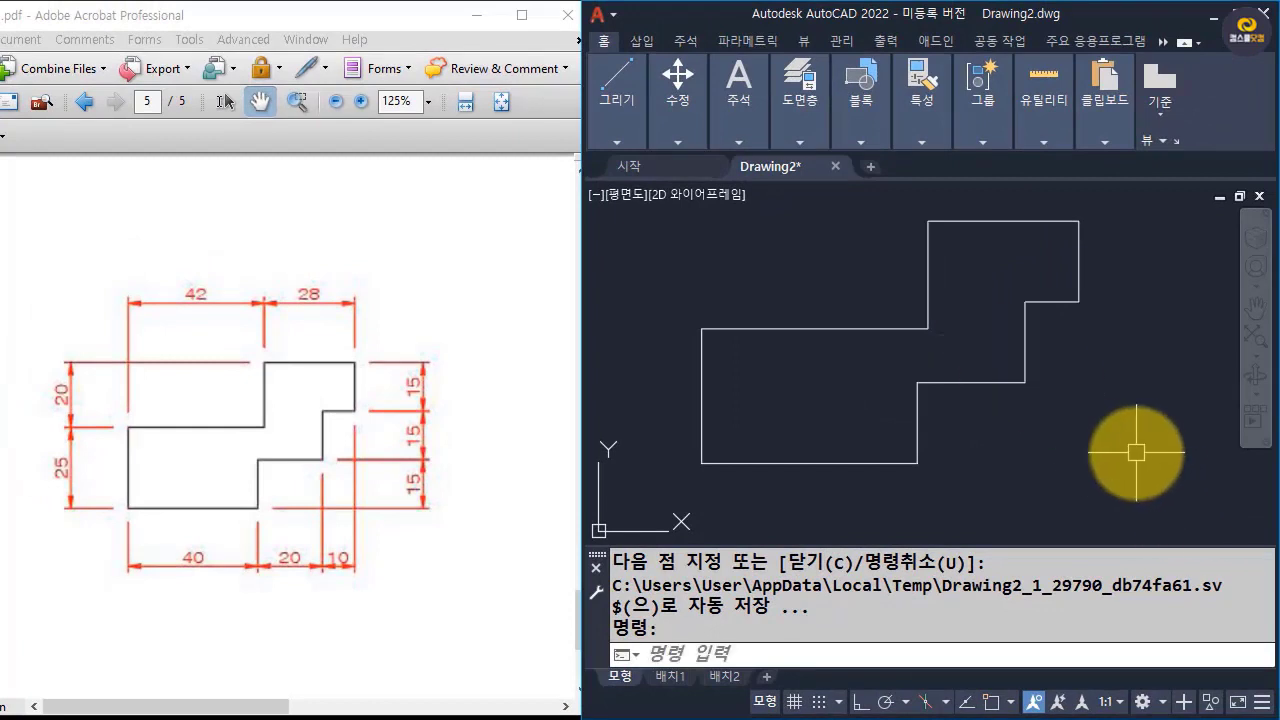
# Review the relative coordinates entered for the stepped figure in the command history.
pyautogui.scroll(2, 990, 615)
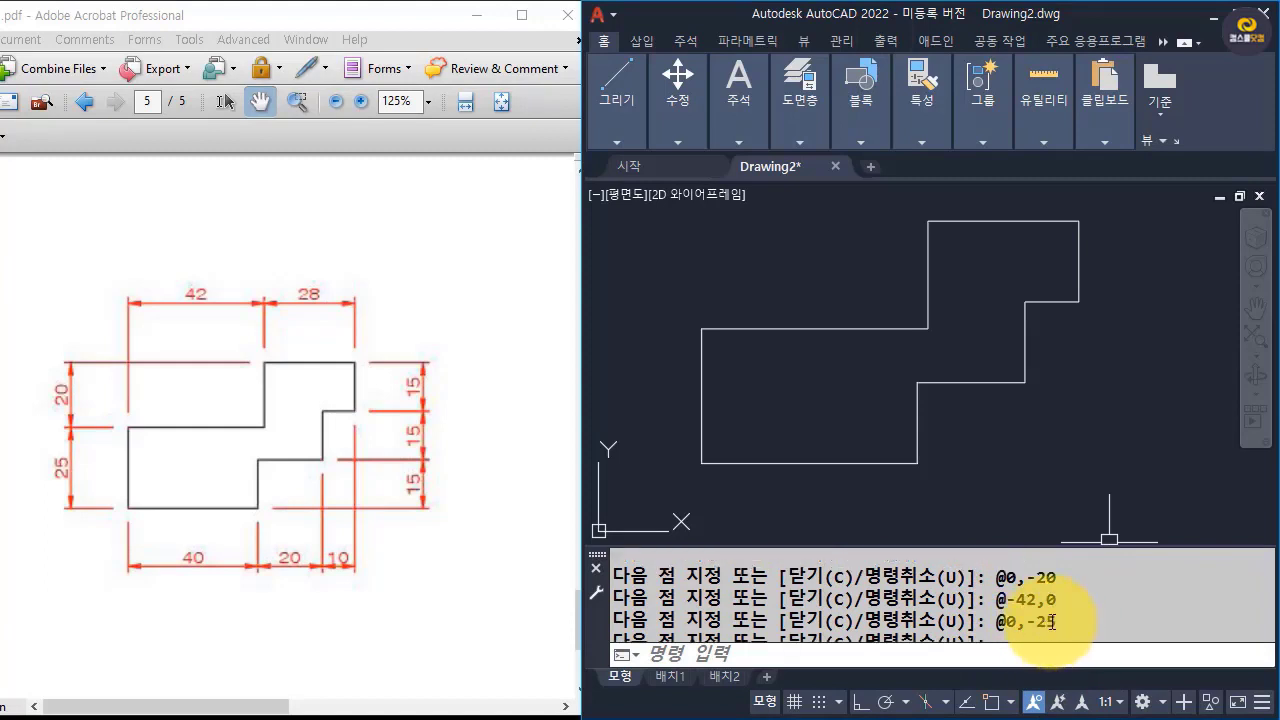
pyautogui.scroll(1, 1050, 620)
pyautogui.scroll(4, 1049, 618)
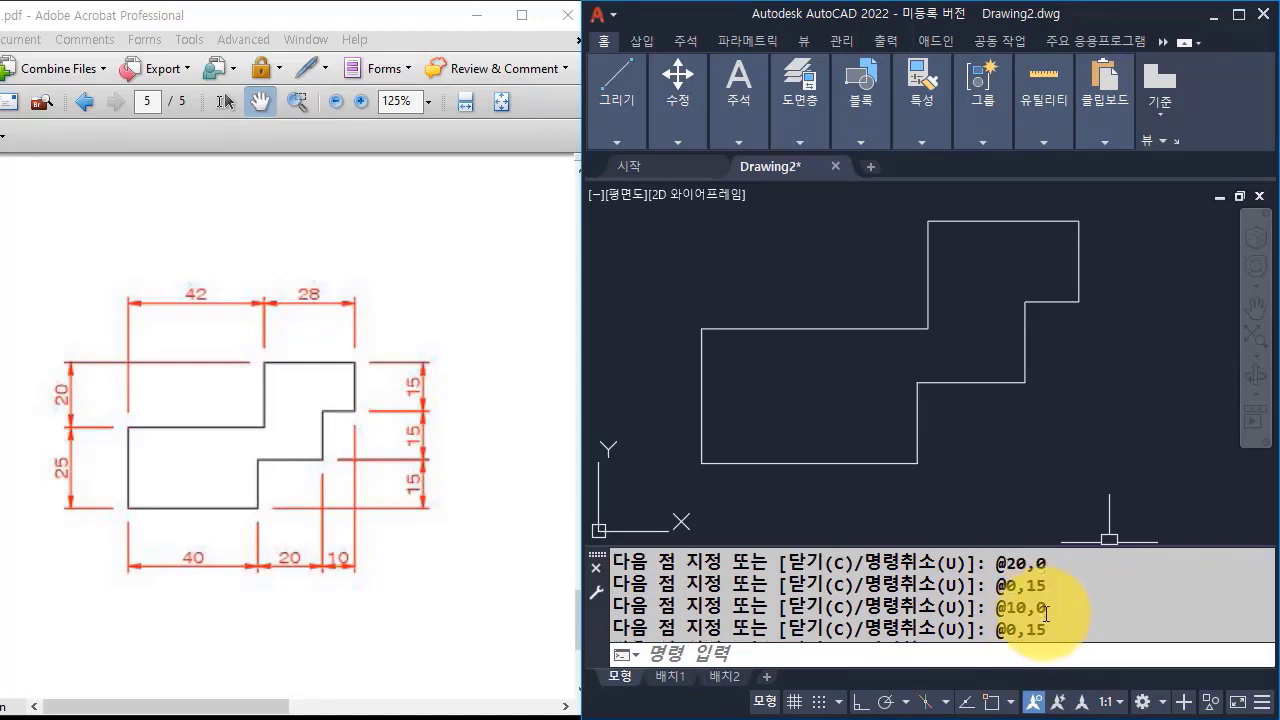
pyautogui.scroll(-7, 1044, 611)
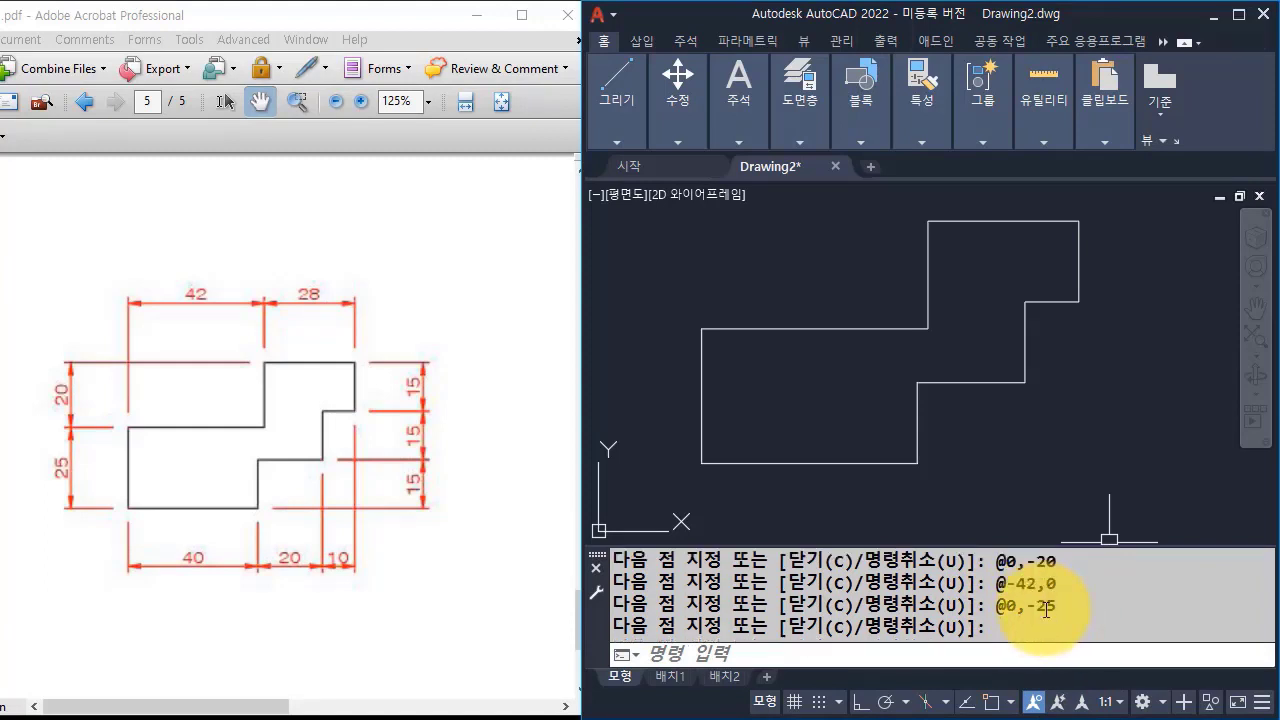
pyautogui.scroll(-1, 1046, 612)
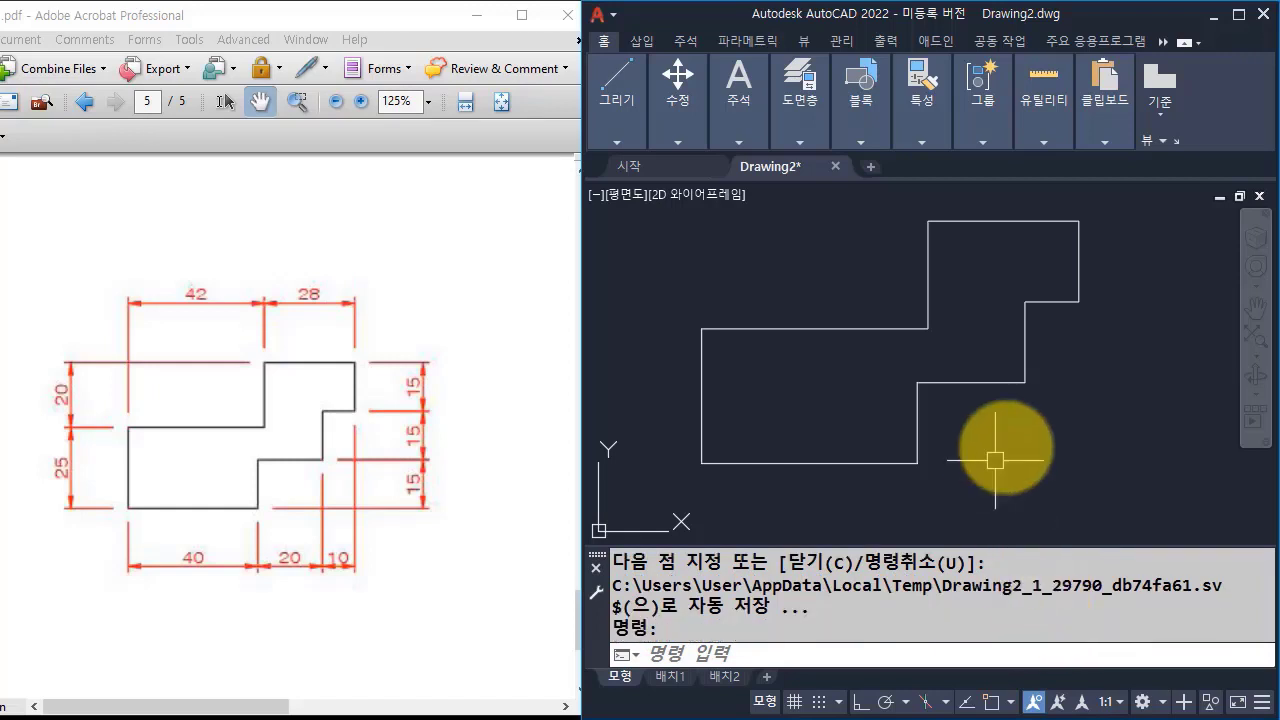